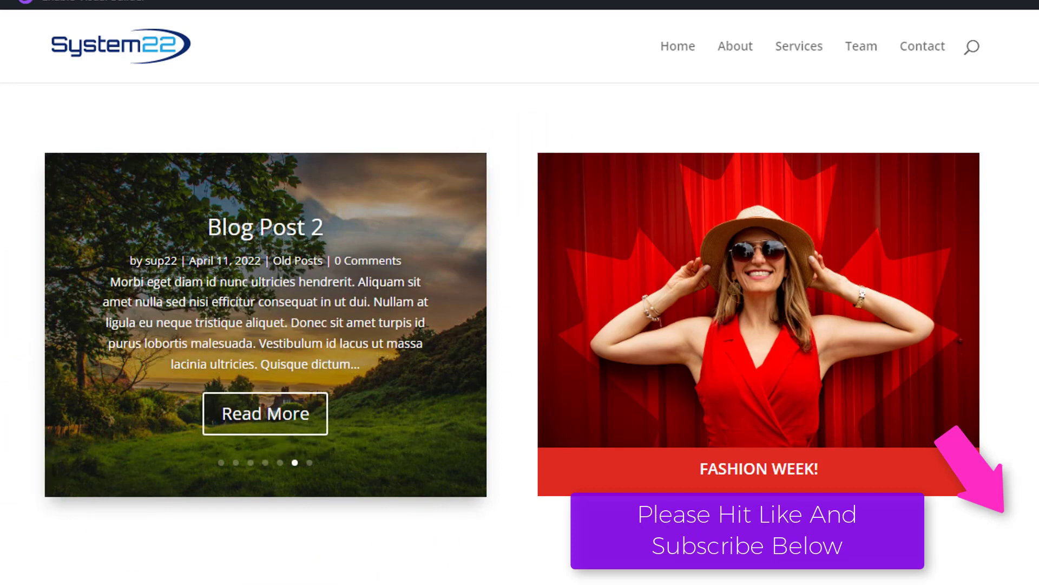
Open the gal22 page in the Divi Visual Builder
mouse_move(94, 346)
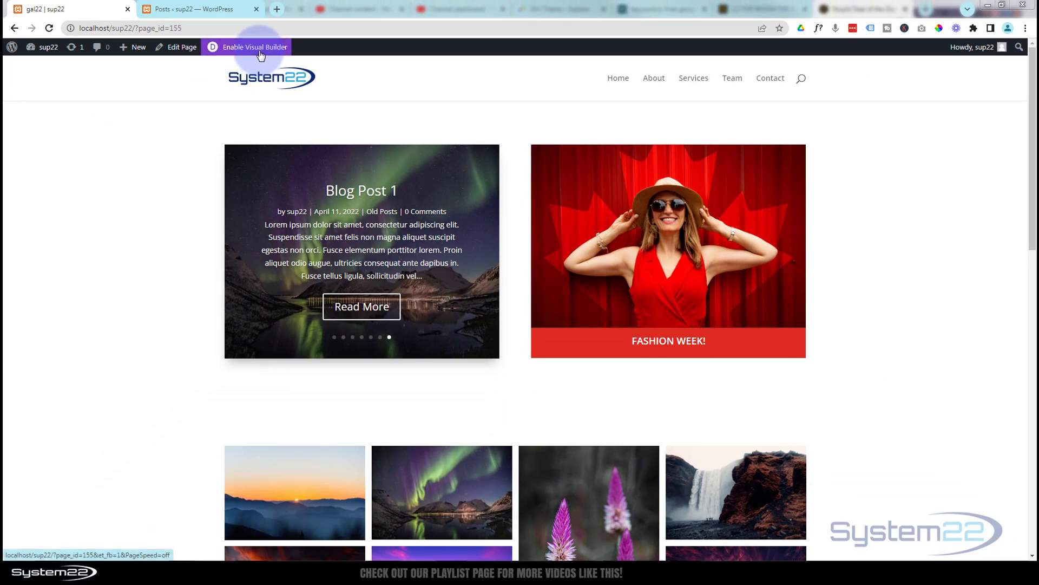
left_click(260, 52)
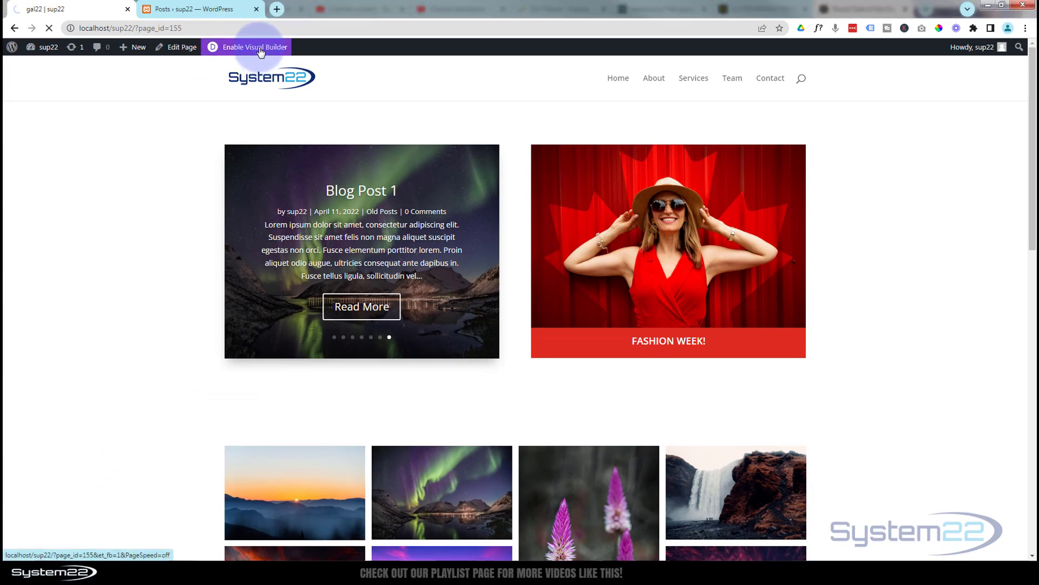
Start a new post from the Posts list in a separate browser tab and title it "post title"
left_click(172, 9)
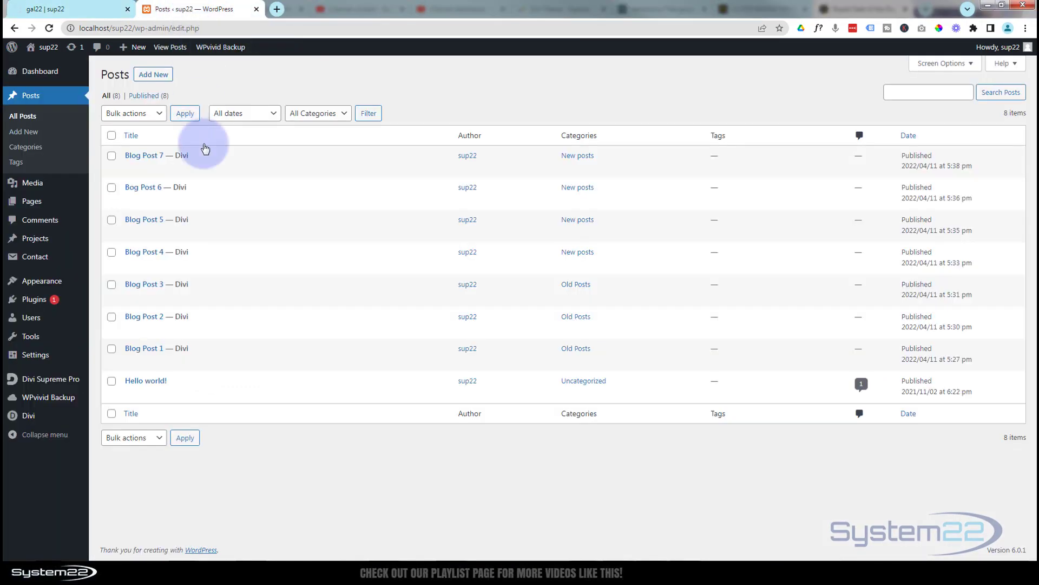
mouse_move(197, 251)
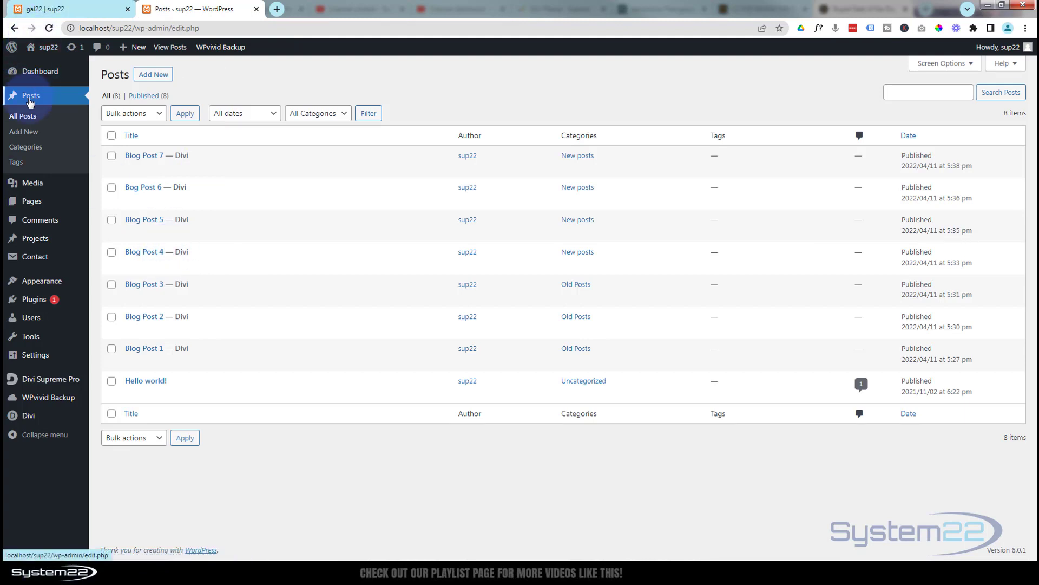
left_click(159, 80)
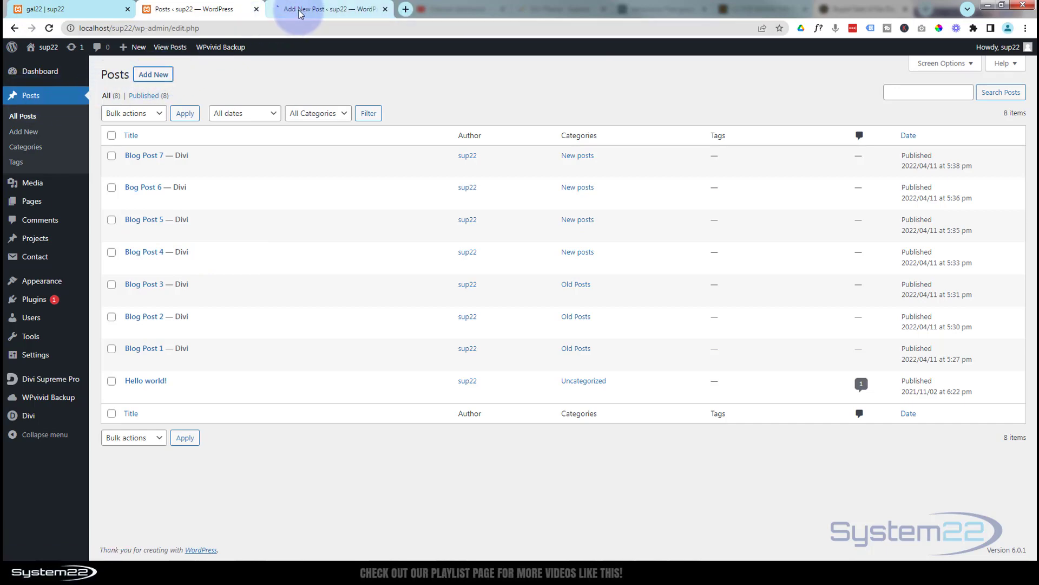
left_click(299, 13)
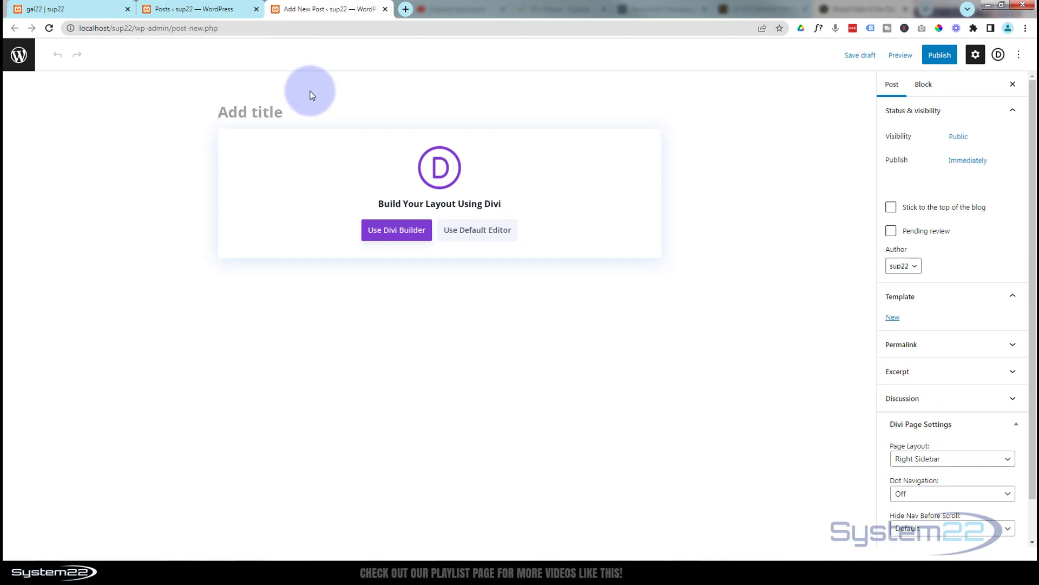
type("post ti")
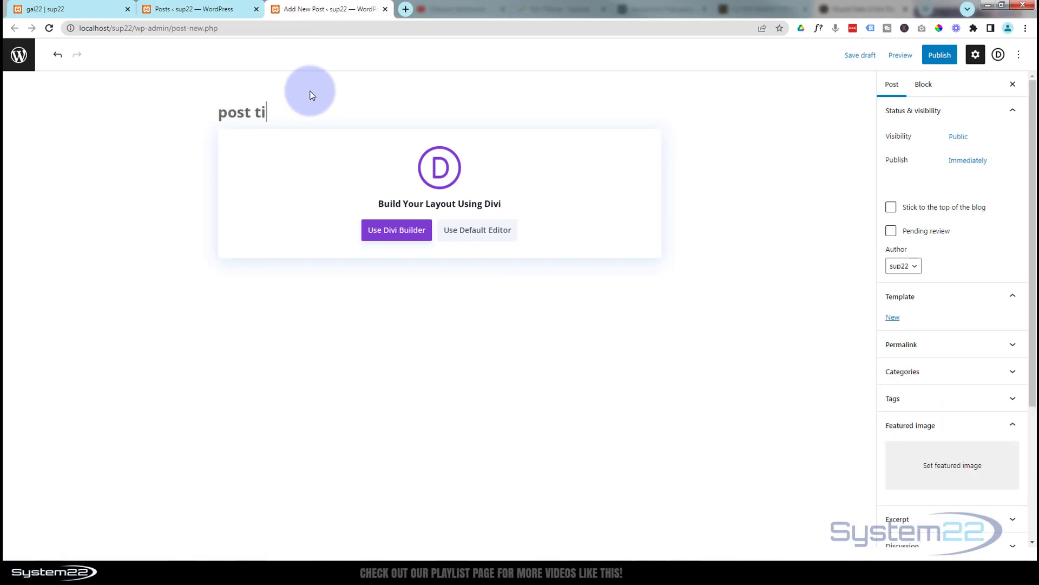
type("tle")
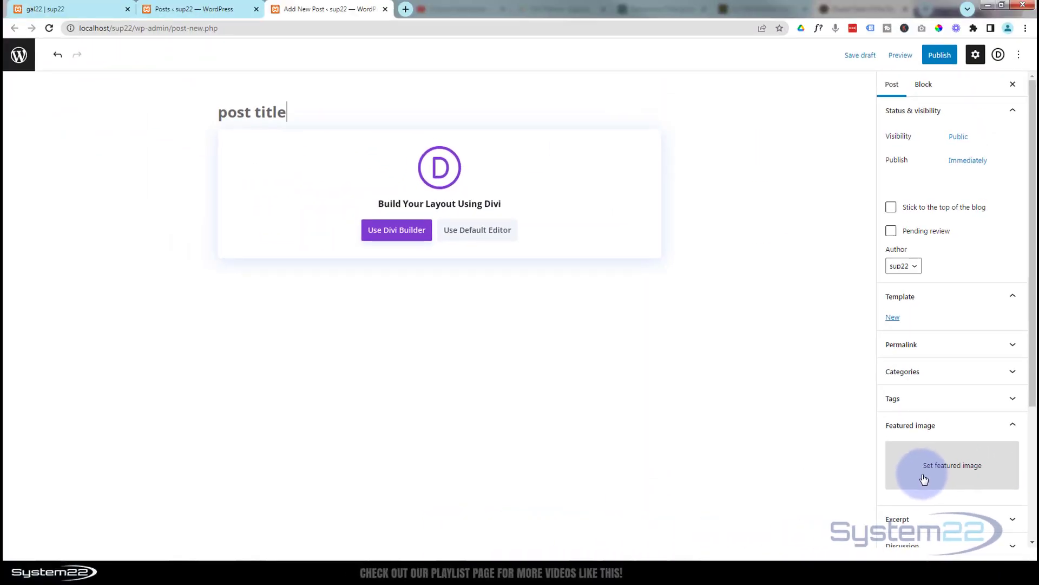
Set the orange sunset-clouds picture from the media library as the post's featured image
left_click(923, 479)
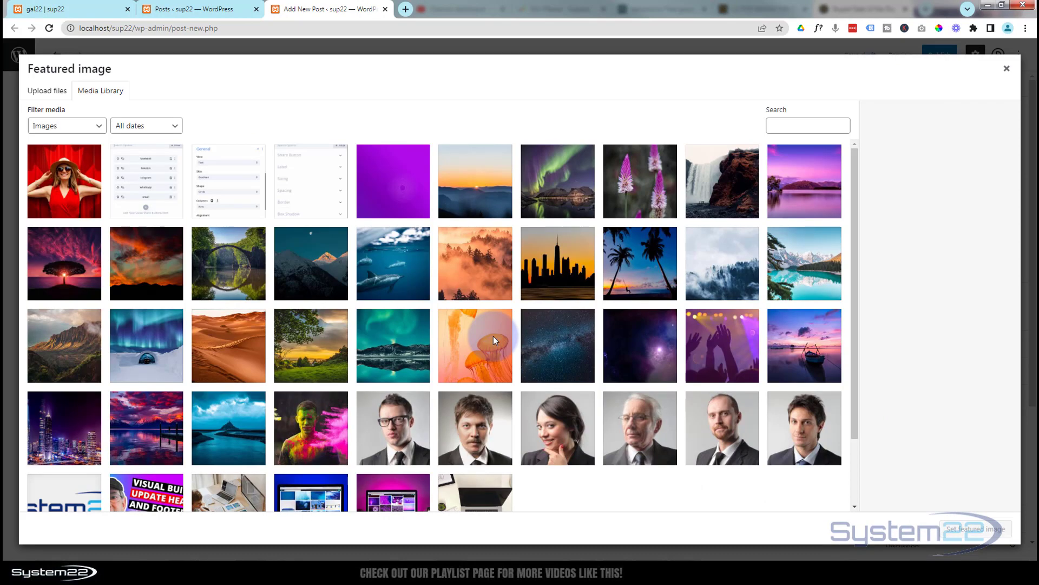
left_click(145, 264)
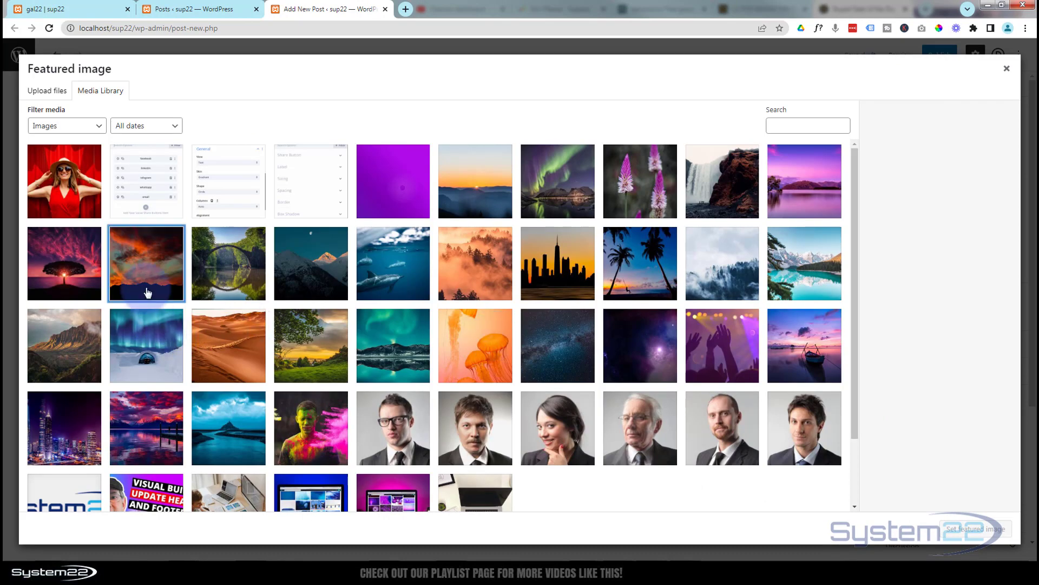
left_click(964, 528)
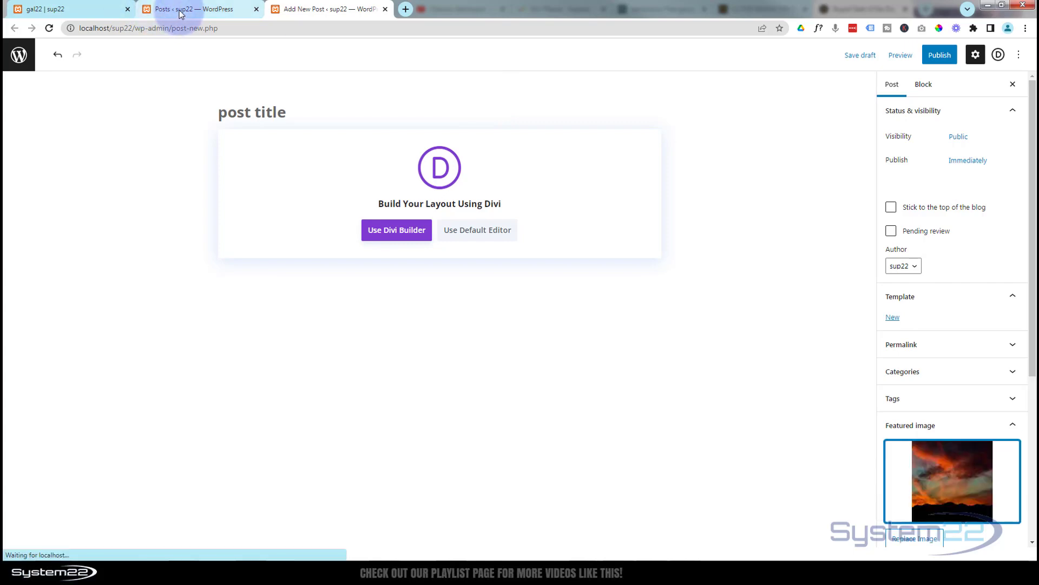
Compare the existing post slider on the gal22 page with the draft post's title and featured image
left_click(47, 11)
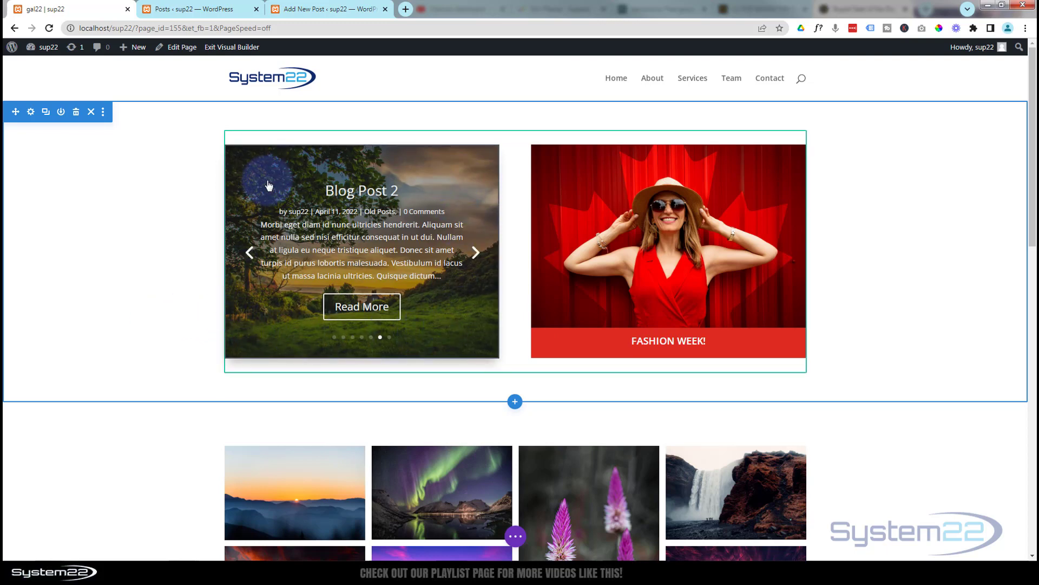
left_click(333, 12)
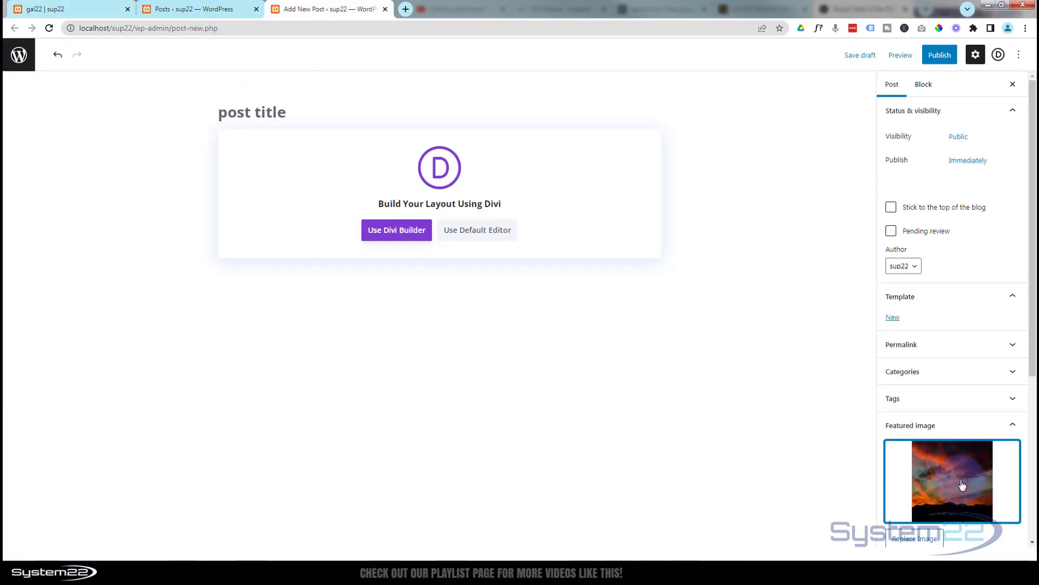
left_click(222, 73)
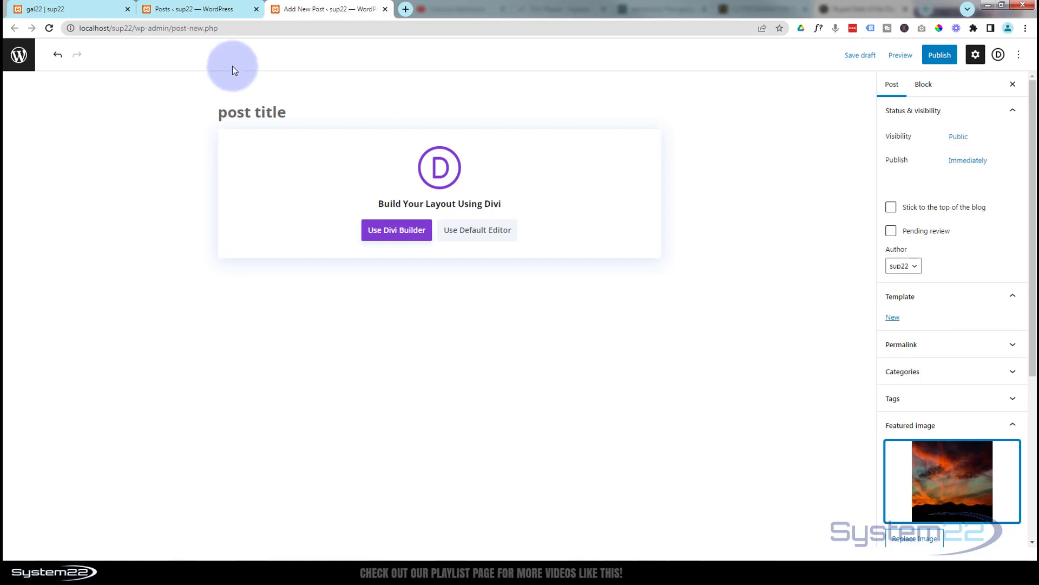
Examine the post categories page and the categories assigned in the list of all posts
left_click(194, 10)
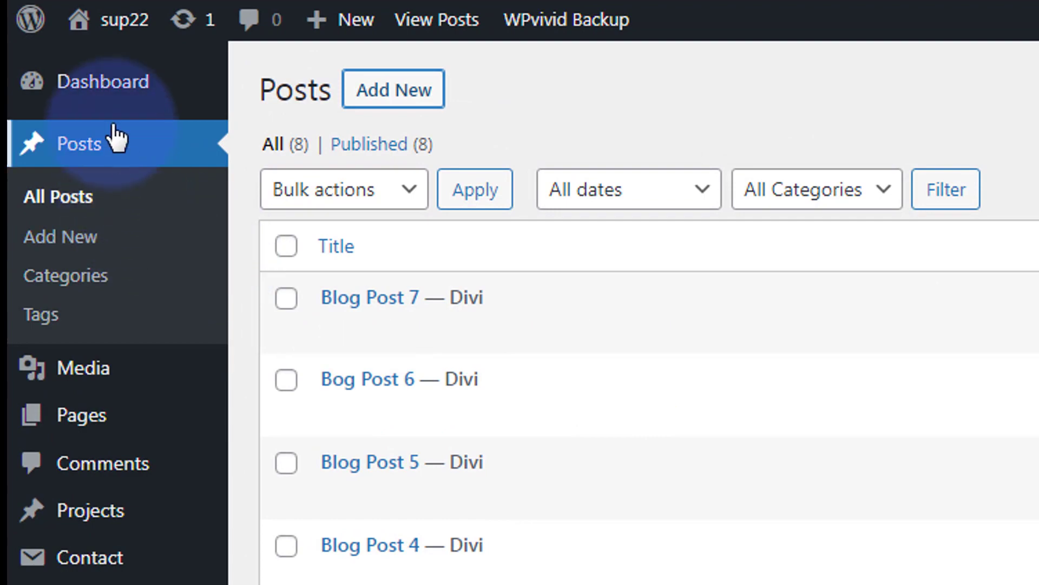
left_click(66, 276)
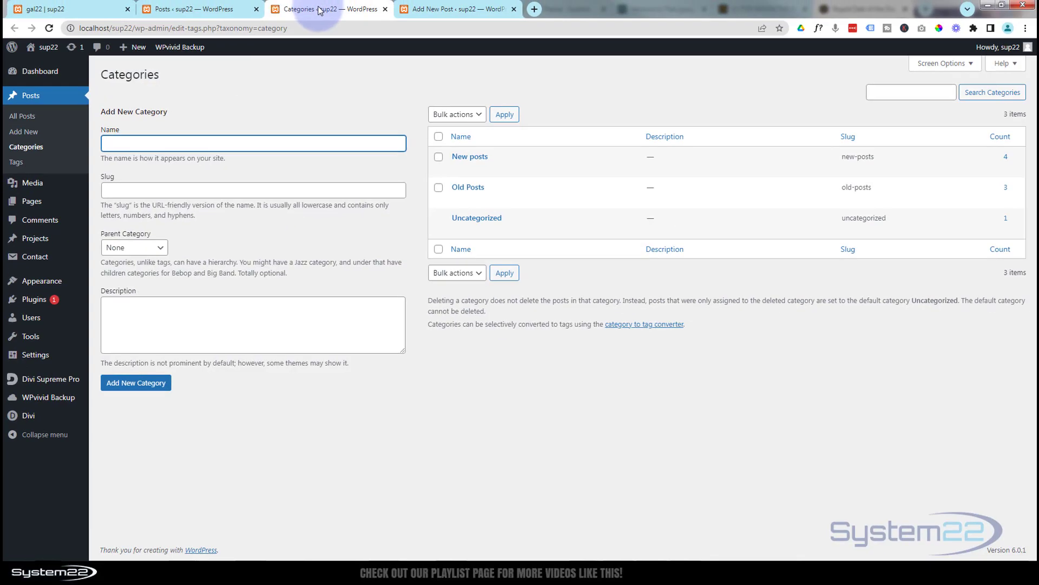
left_click(120, 145)
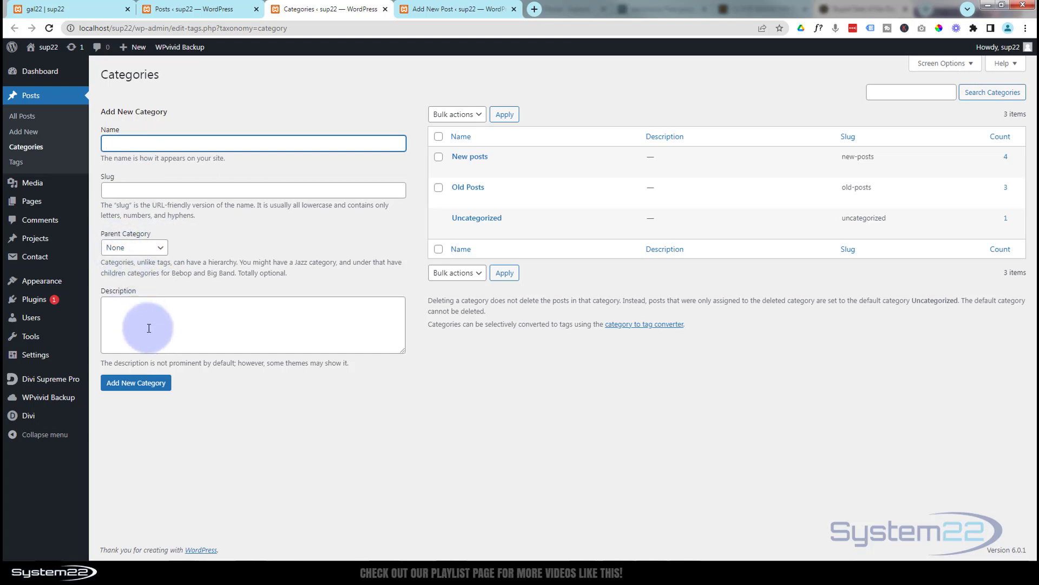
mouse_move(467, 195)
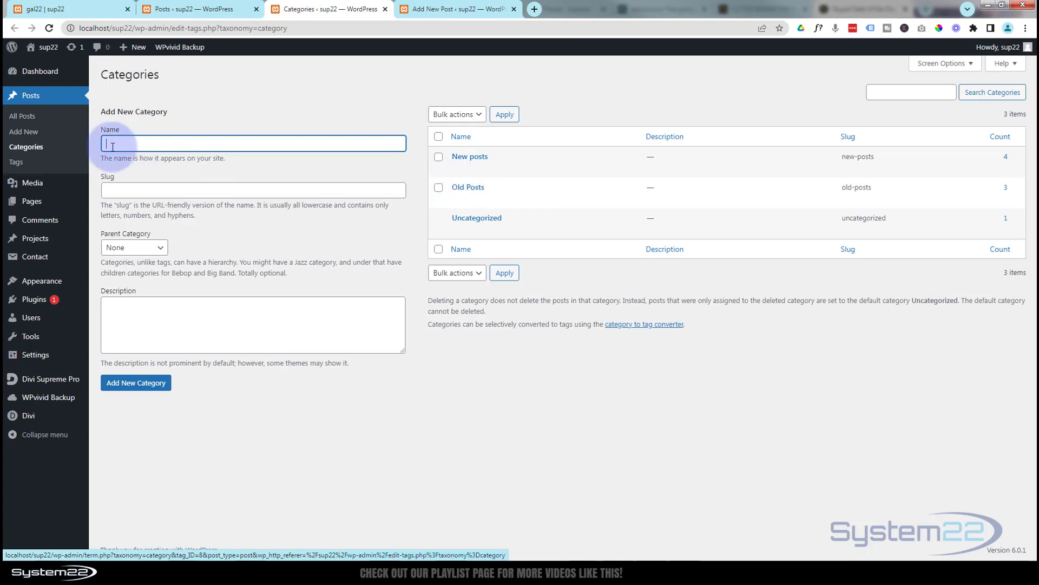
mouse_move(468, 160)
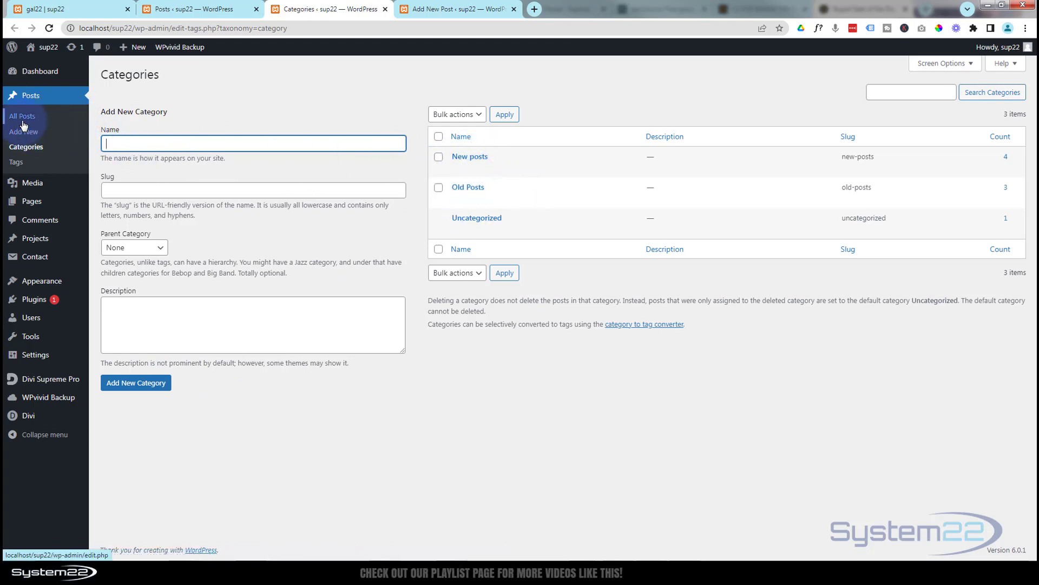
left_click(35, 99)
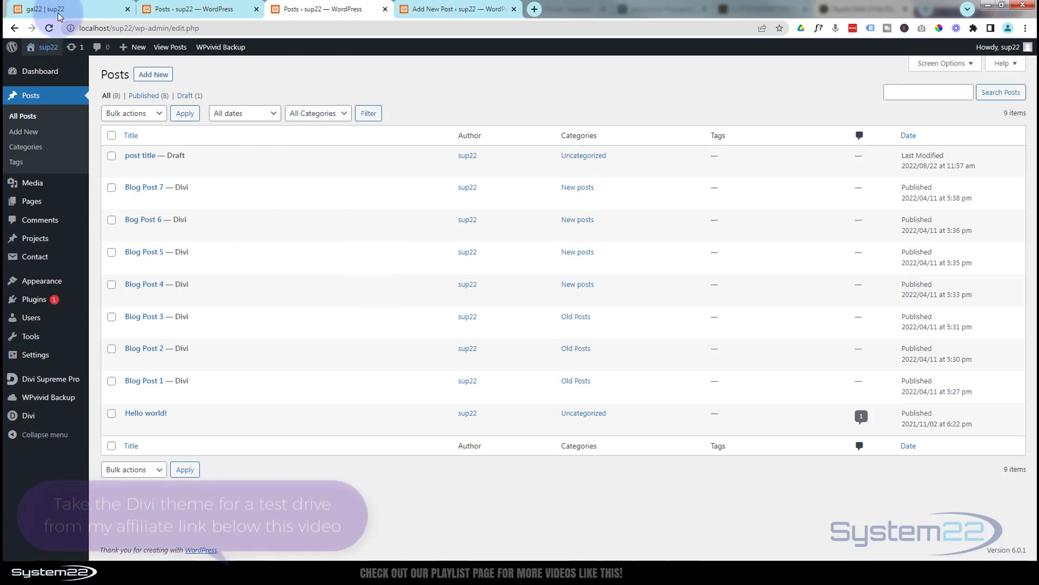
Delete the existing post slider module beside the Fashion Week image on the gal22 page
left_click(75, 7)
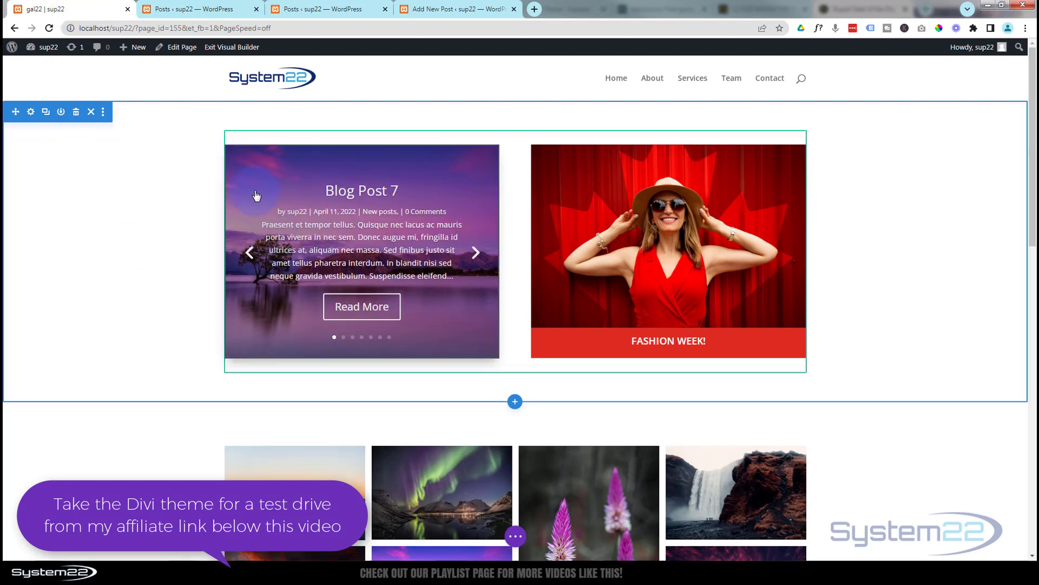
mouse_move(255, 189)
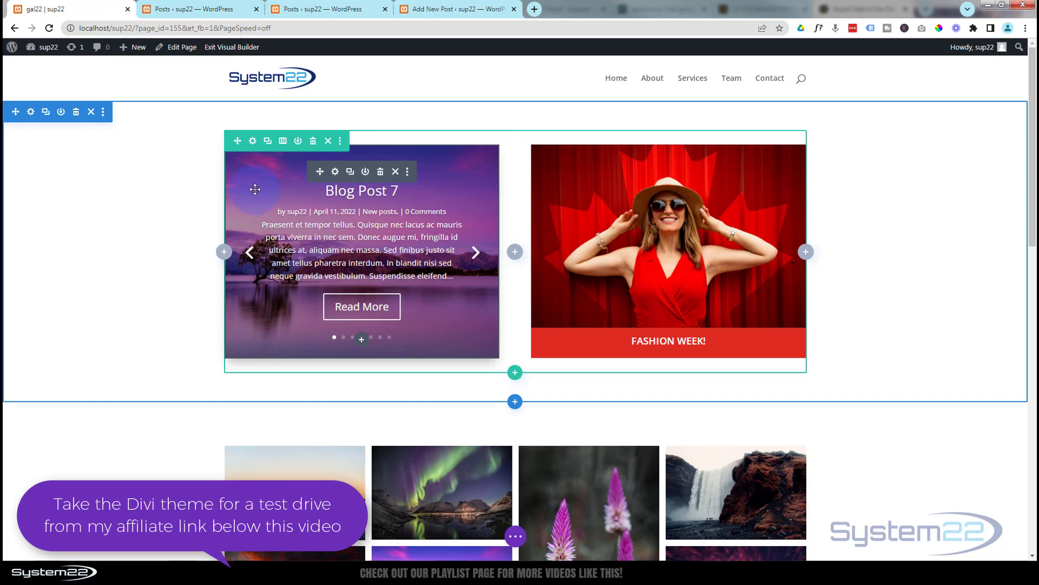
left_click(380, 172)
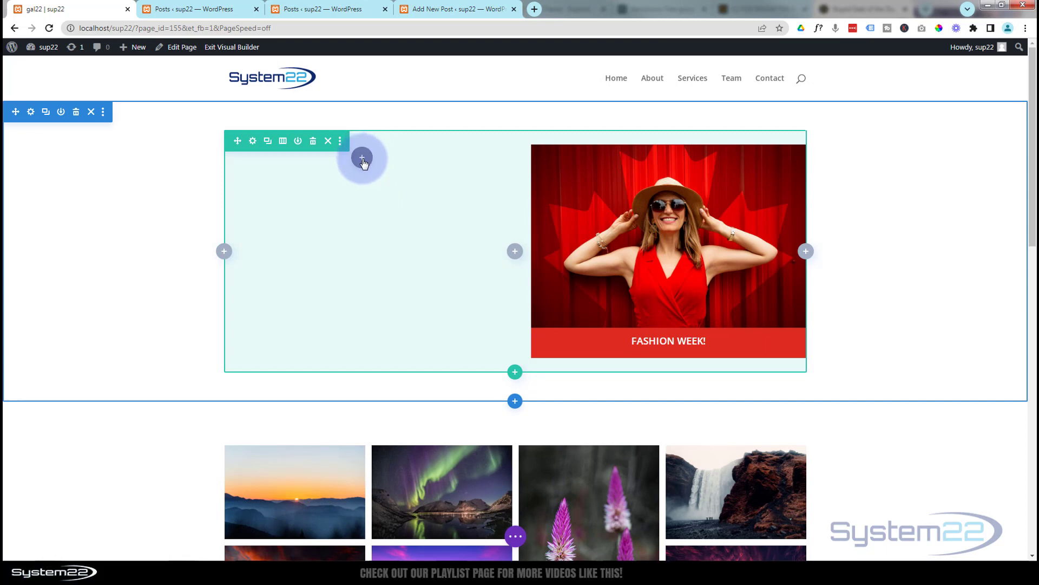
Insert a Post Slider module into the empty column beside the Fashion Week image
left_click(362, 158)
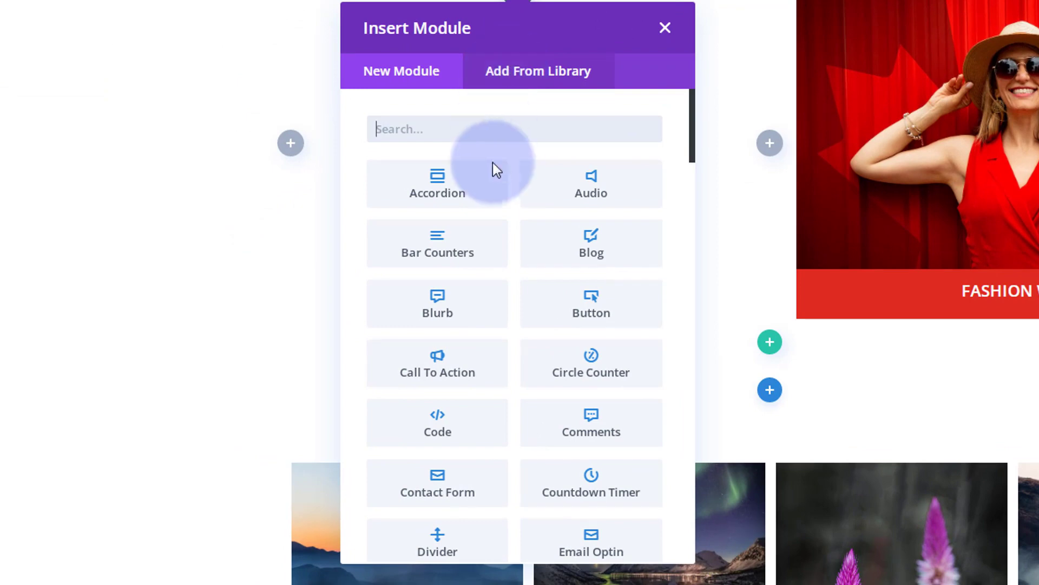
scroll(494, 167, "down", 3)
scroll(504, 173, "down", 3)
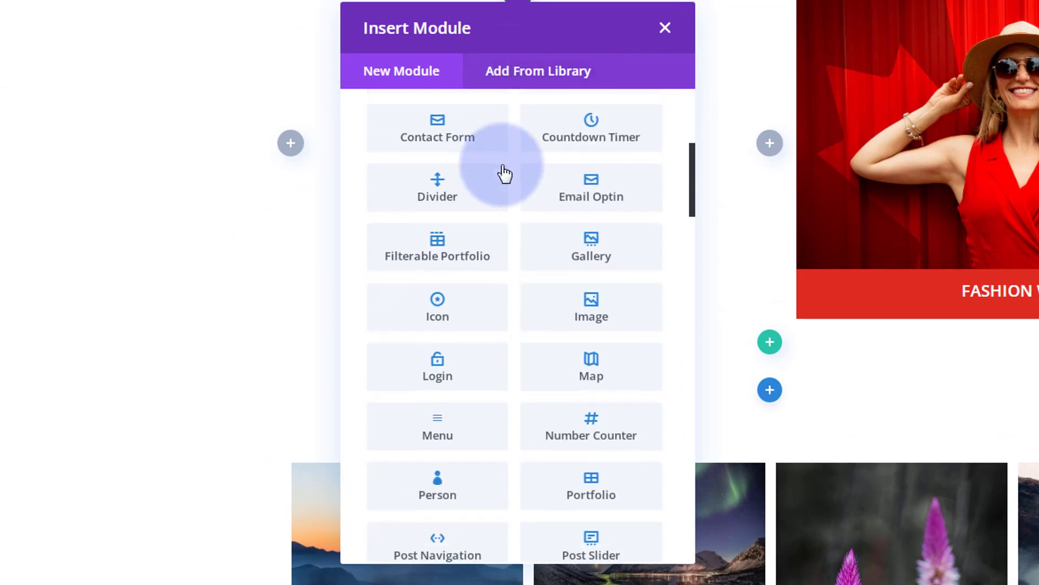
scroll(504, 173, "down", 3)
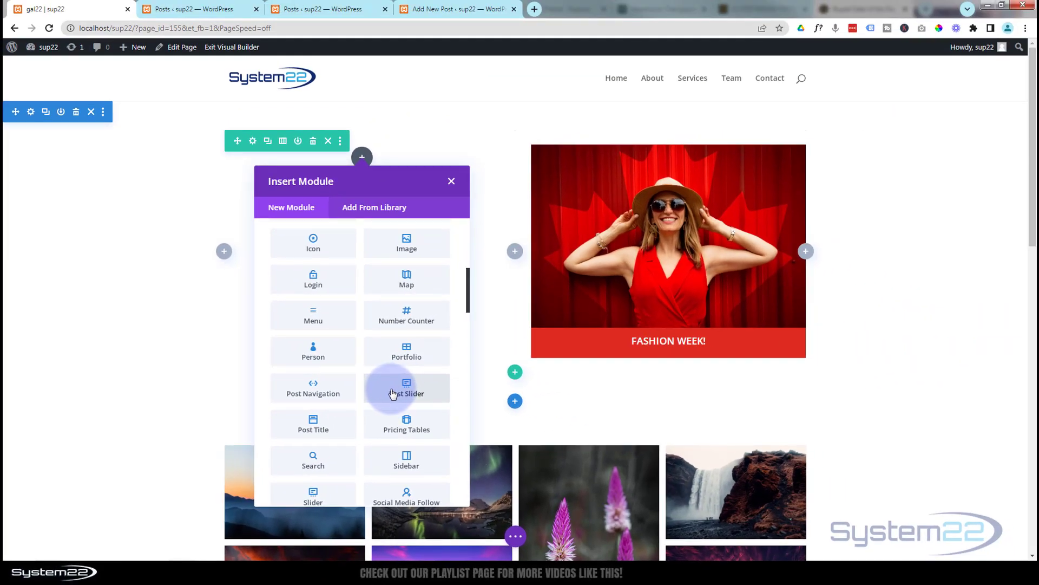
left_click(394, 394)
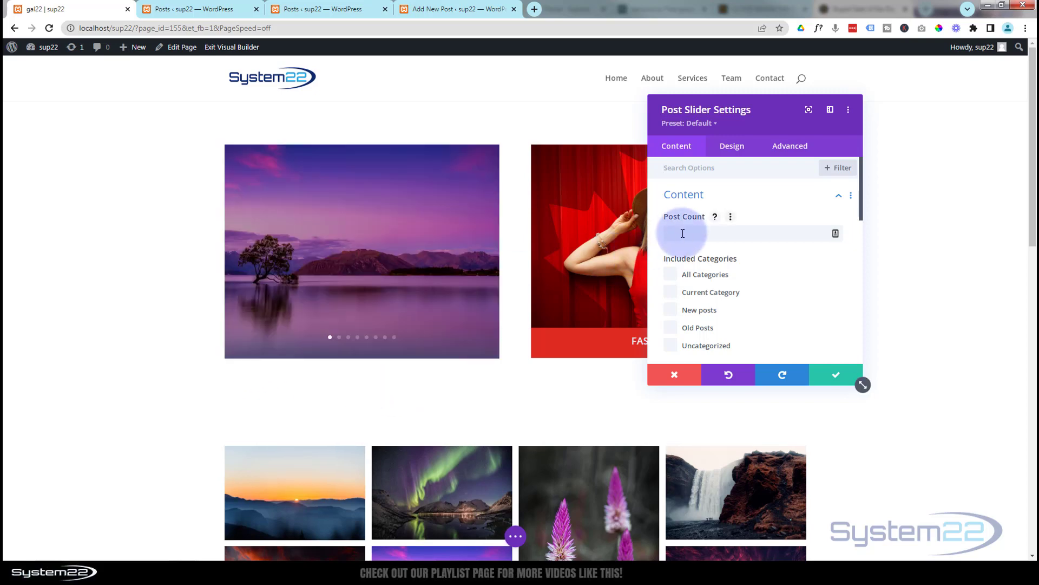
Set the slider's post count to 8 and include the New posts and Old Posts categories
left_click(683, 234)
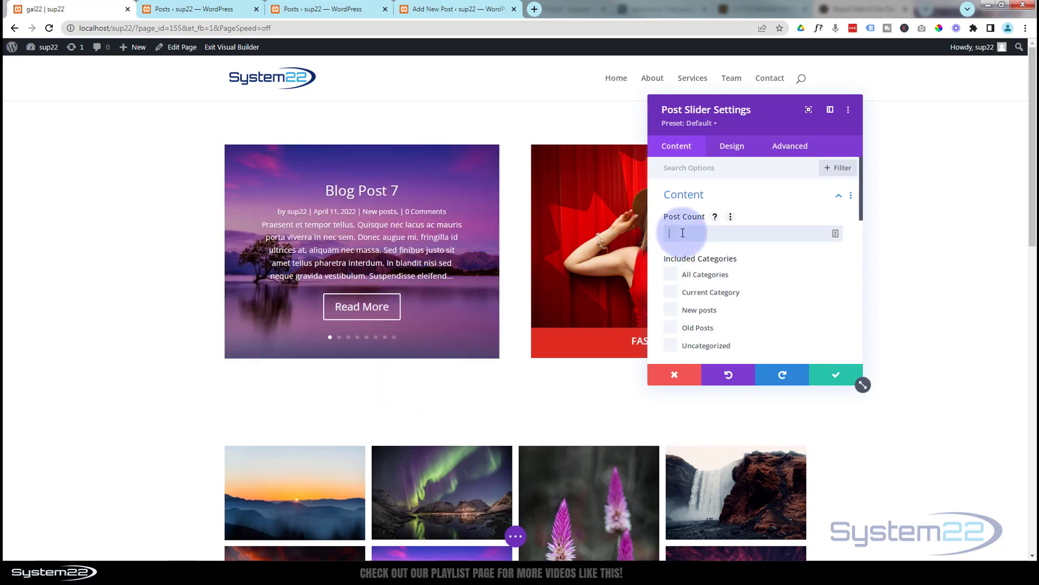
type("8")
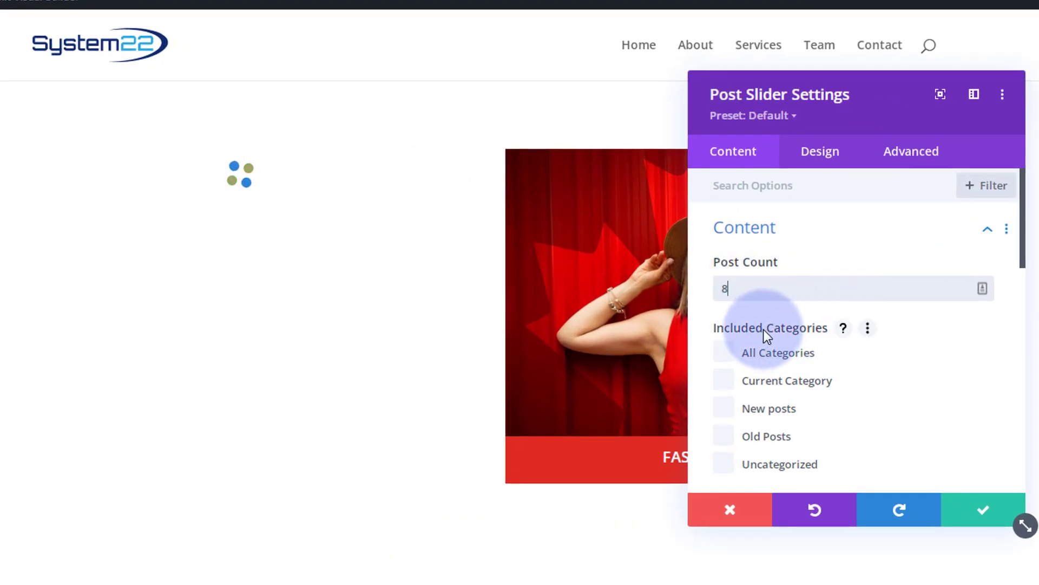
left_click(724, 409)
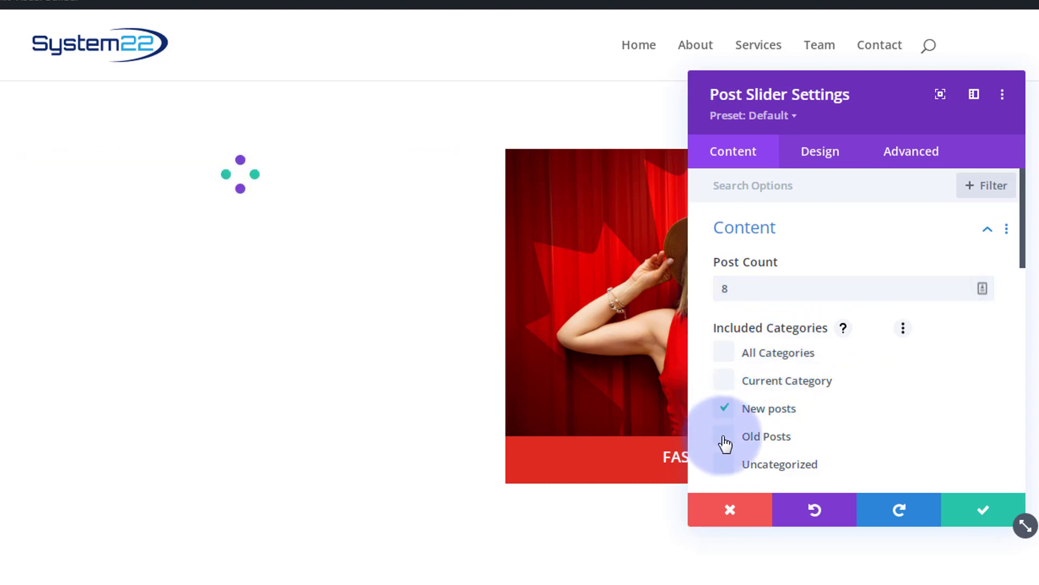
left_click(726, 437)
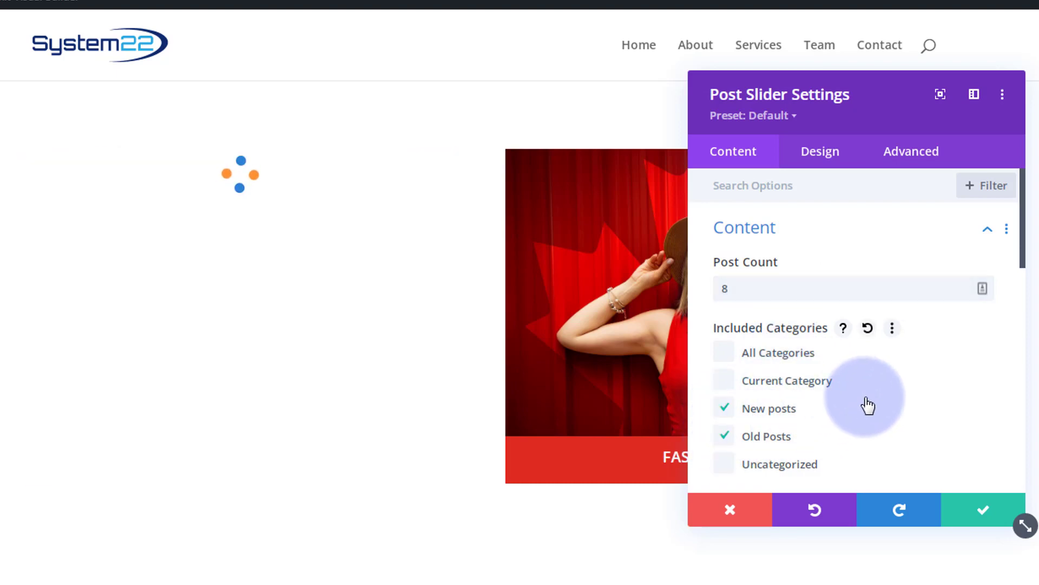
Examine the slider's Order By choices and its button text and excerpt options
scroll(868, 405, "down", 3)
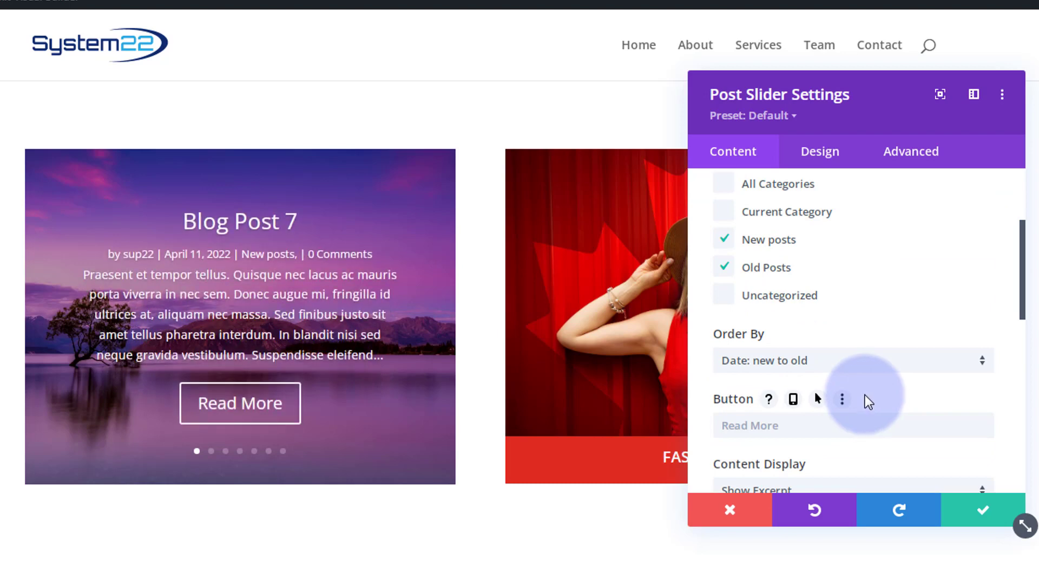
left_click(874, 365)
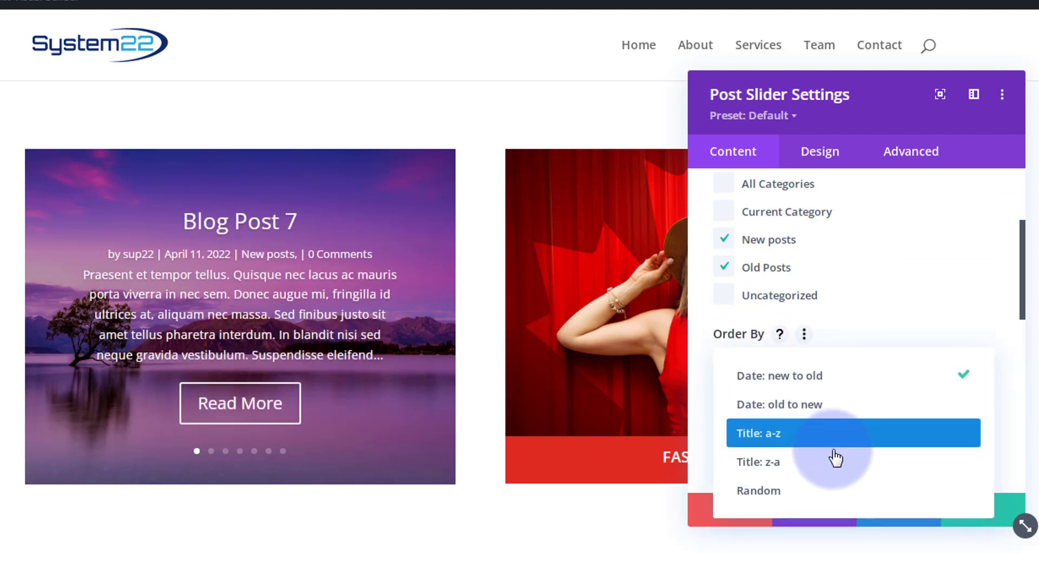
left_click(704, 364)
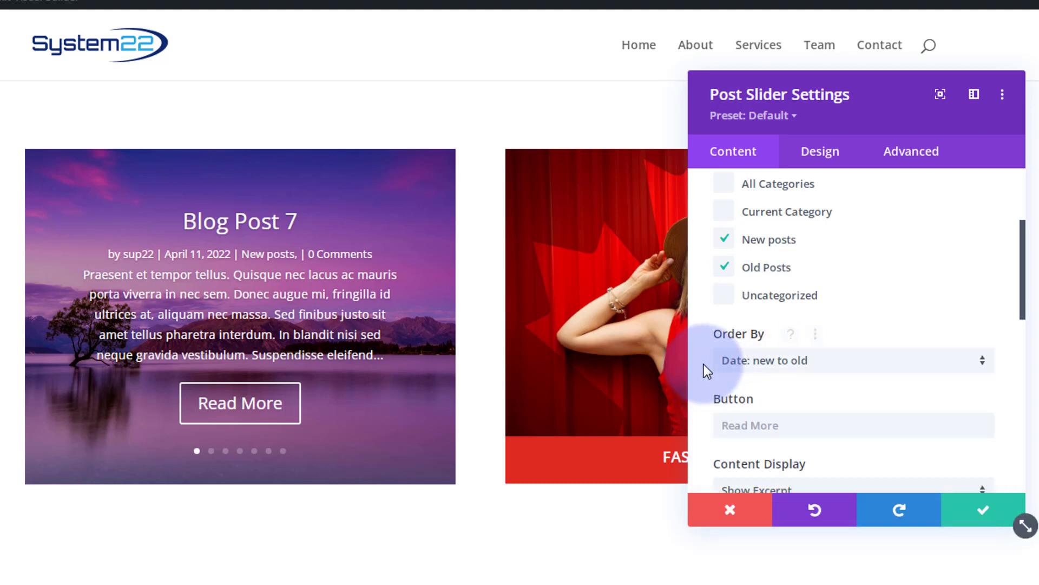
scroll(810, 382, "down", 5)
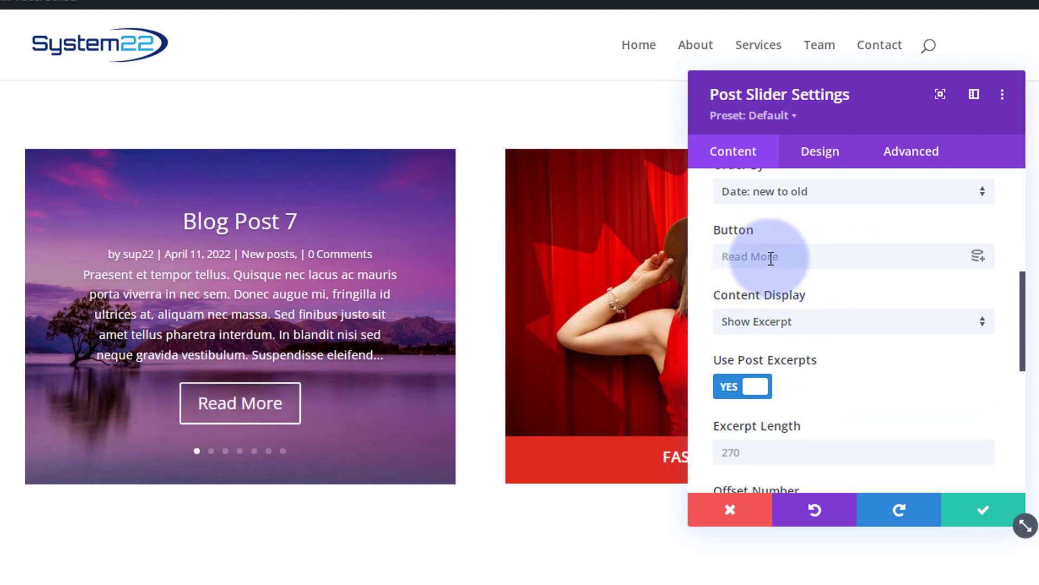
Try an excerpt length of 150 for the slider's posts, and clear the value again
left_click(874, 256)
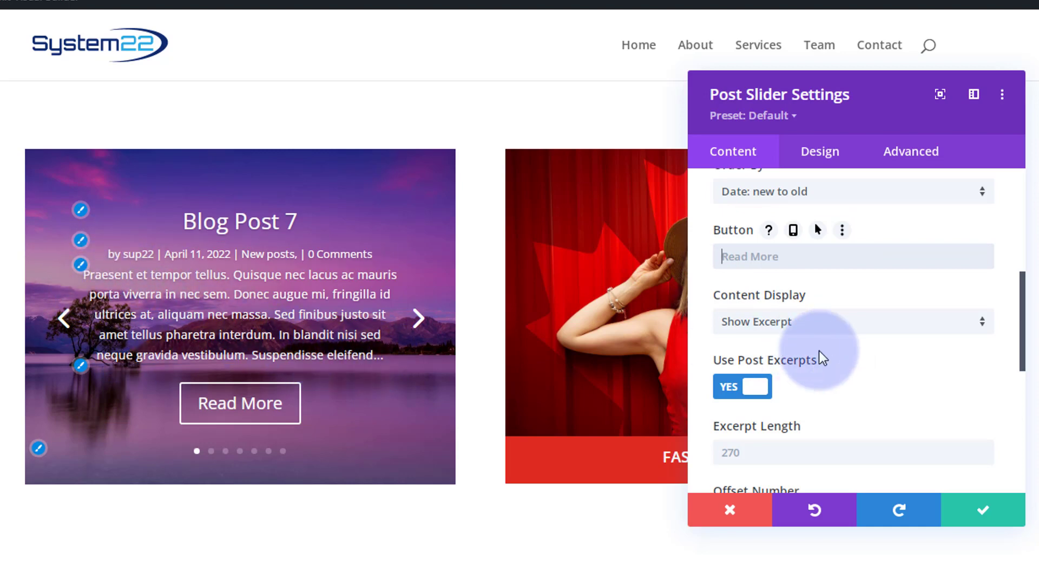
scroll(852, 371, "down", 2)
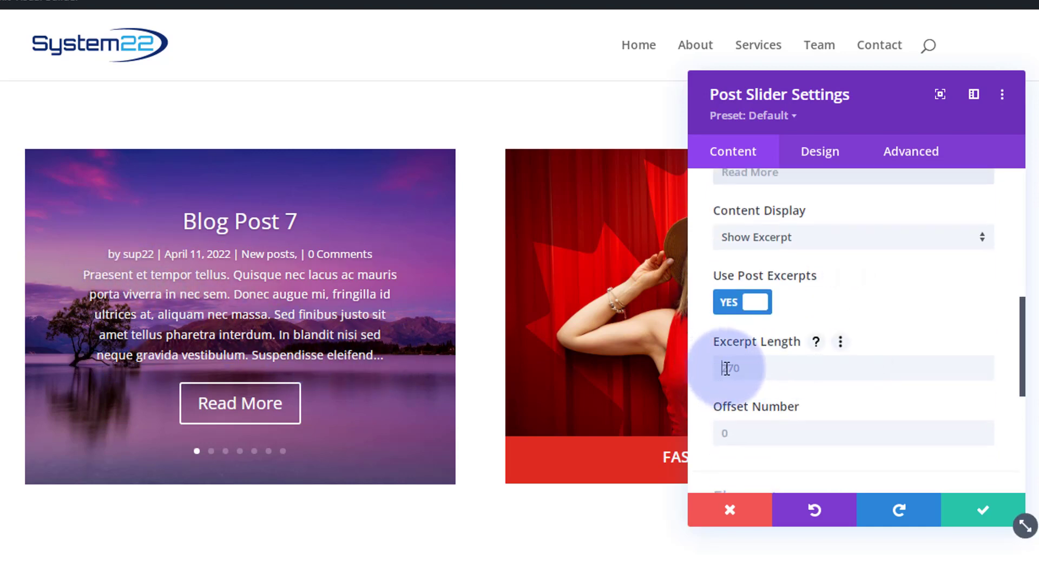
left_click(727, 368)
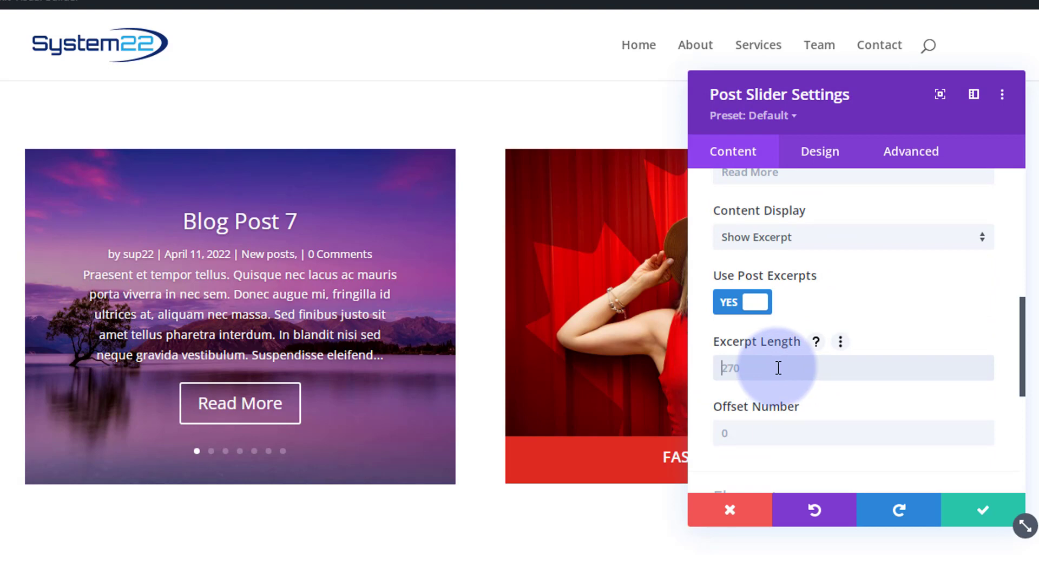
type("150")
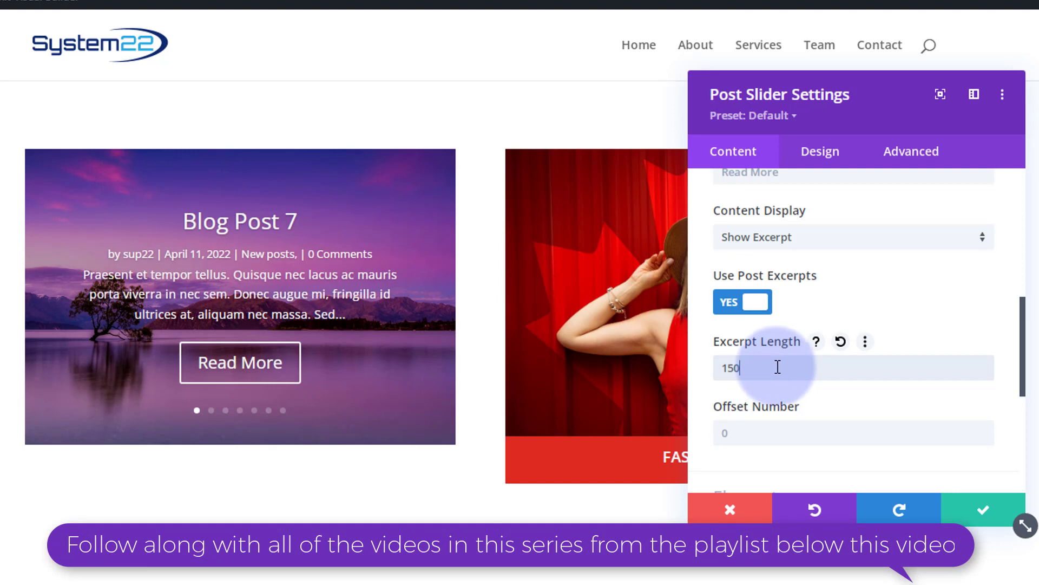
left_click_drag(779, 367, 673, 371)
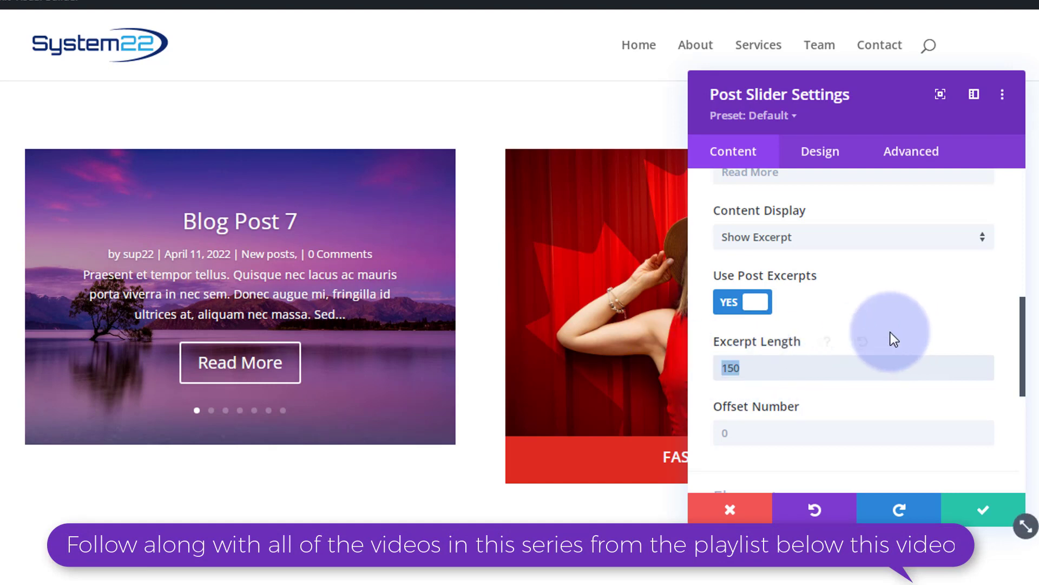
key("BackSpace")
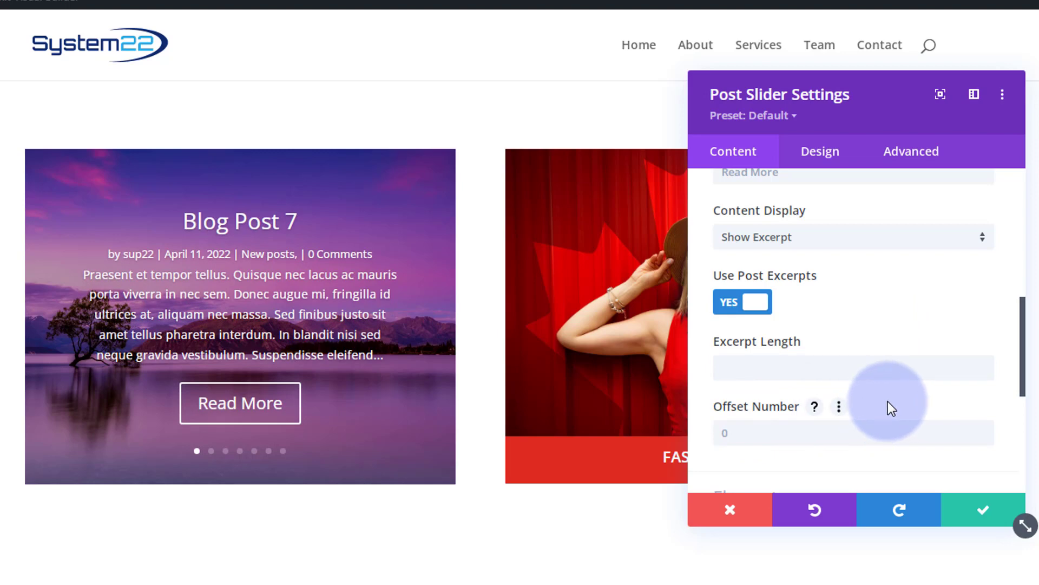
Examine the slider's Elements options for arrows, controls, the Read More button and post meta
scroll(888, 406, "down", 3)
scroll(890, 409, "down", 2)
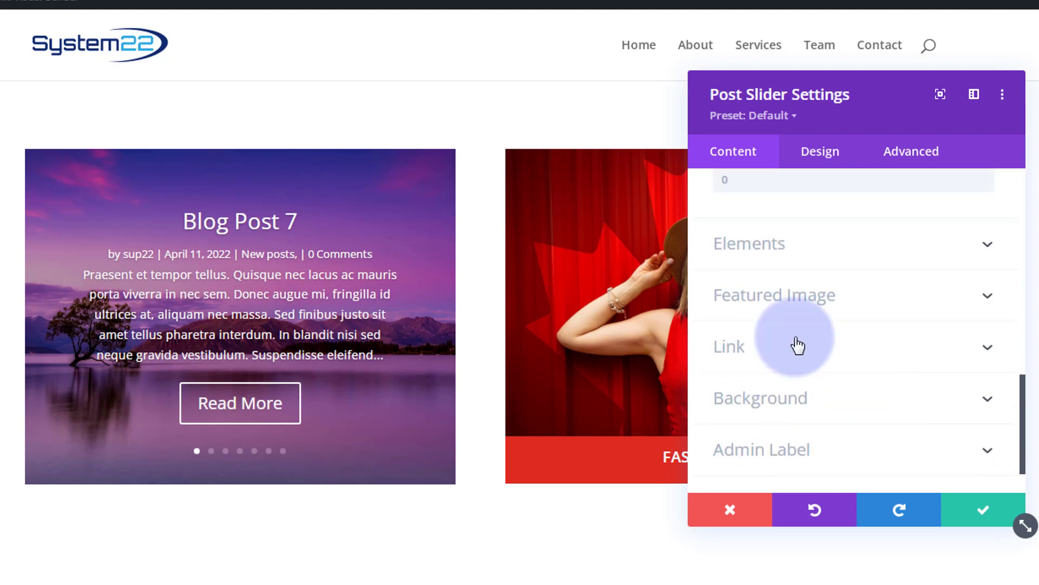
left_click(841, 250)
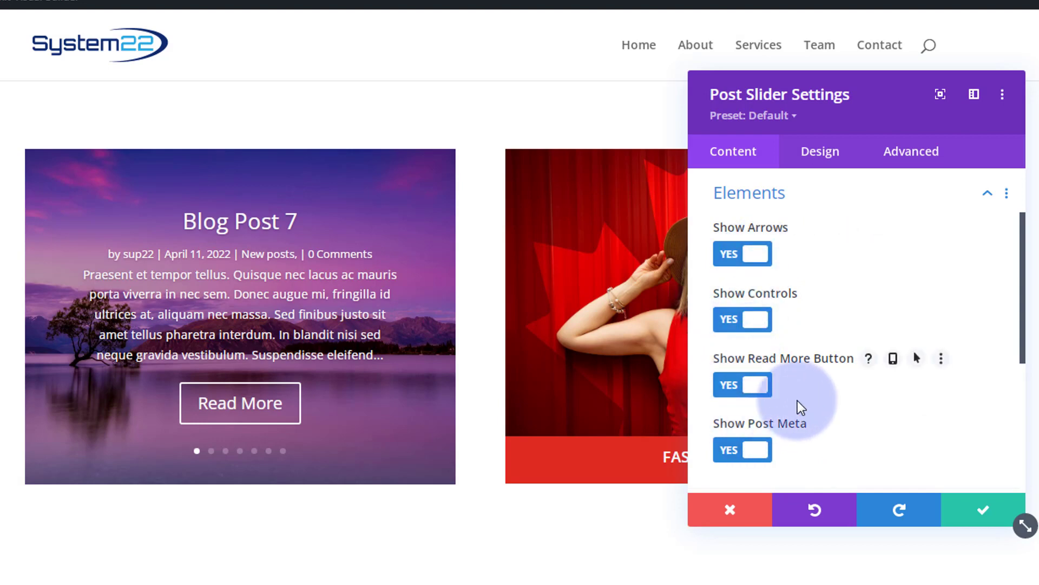
scroll(802, 383, "down", 3)
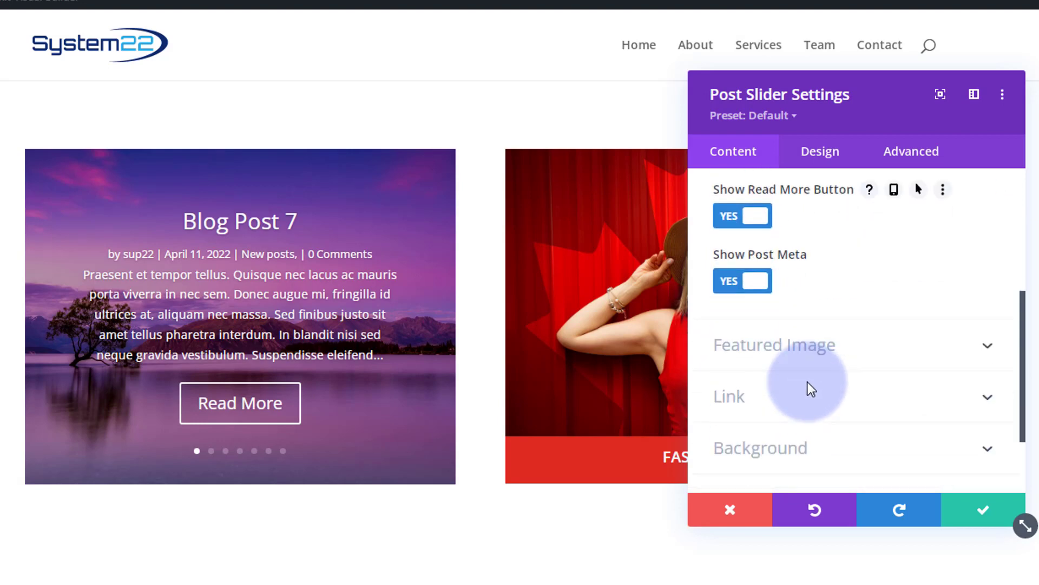
scroll(808, 382, "down", 3)
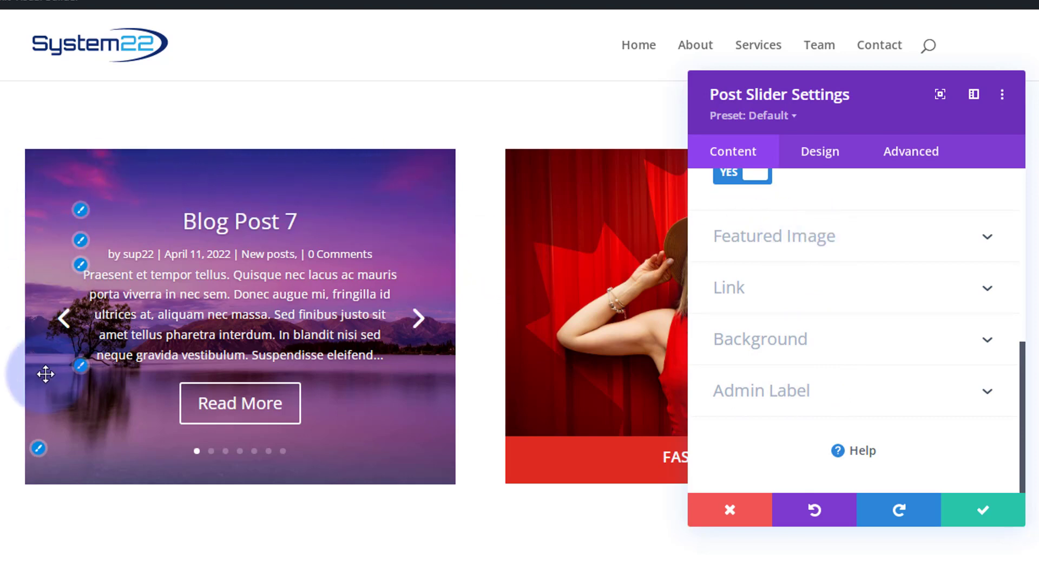
Try the Left featured image placement, set it back to Background, and save the post slider's settings
left_click(876, 248)
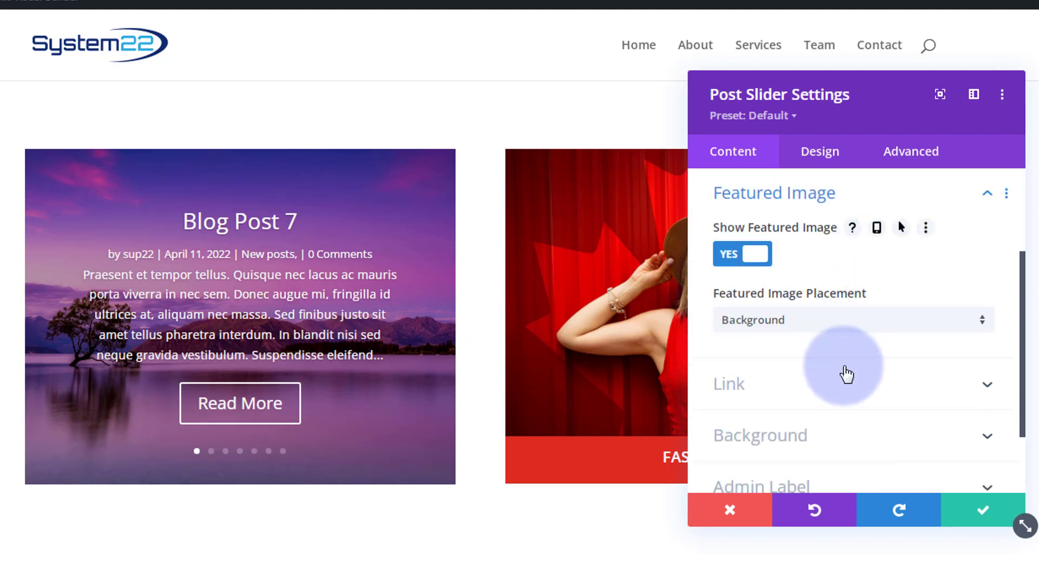
left_click(841, 326)
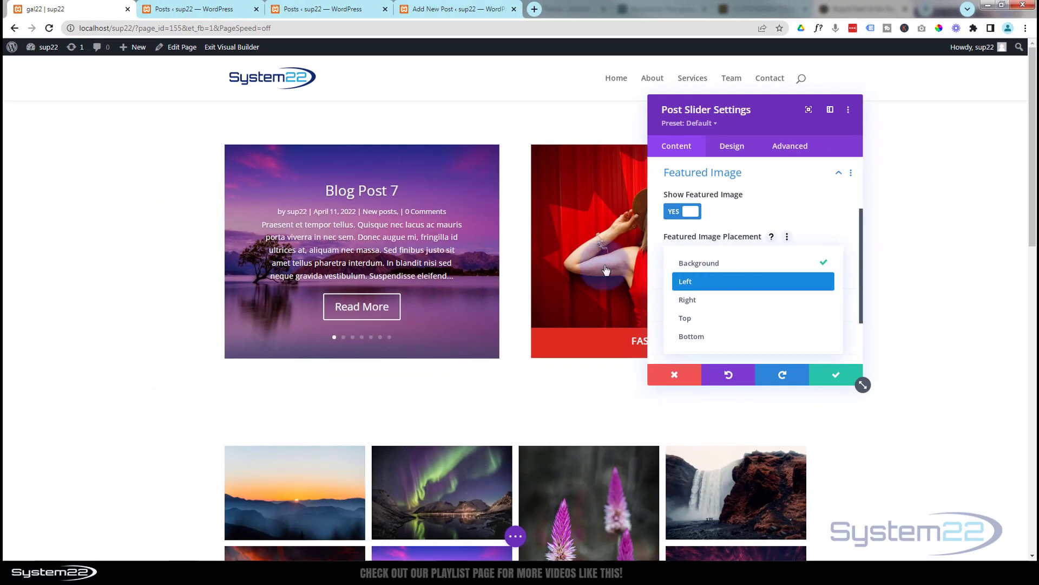
left_click(726, 283)
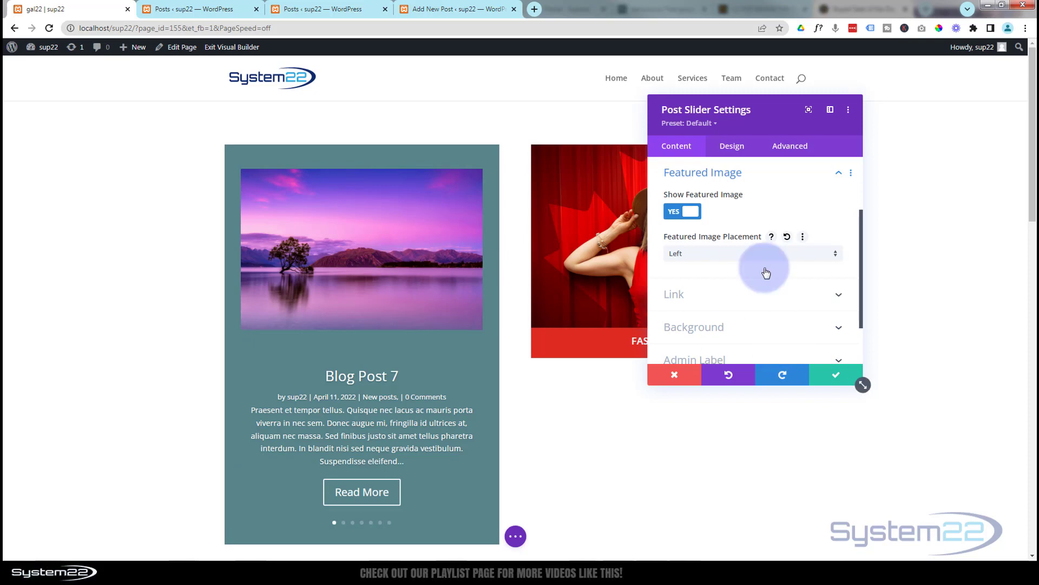
left_click(751, 254)
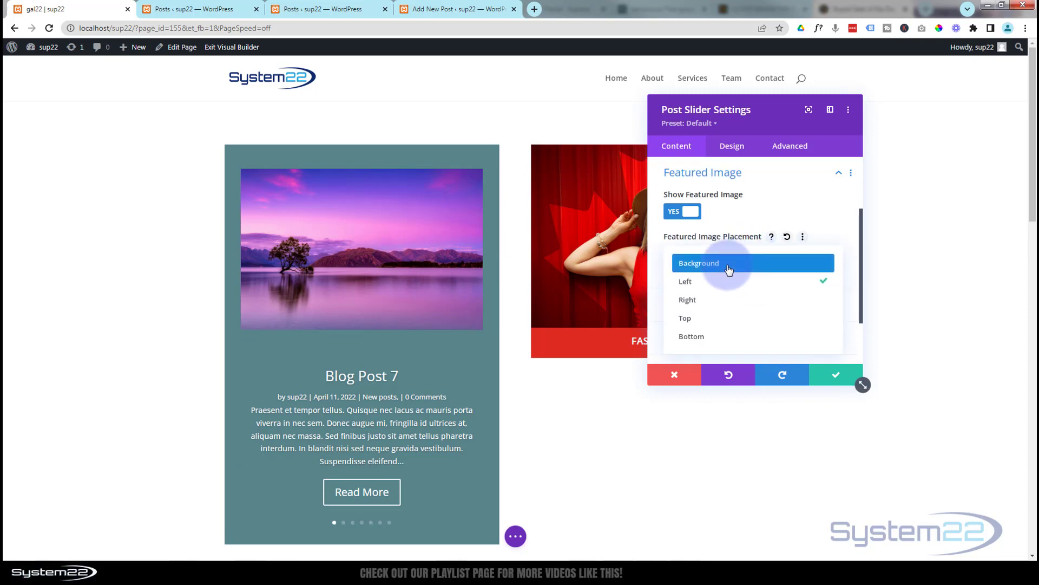
left_click(728, 269)
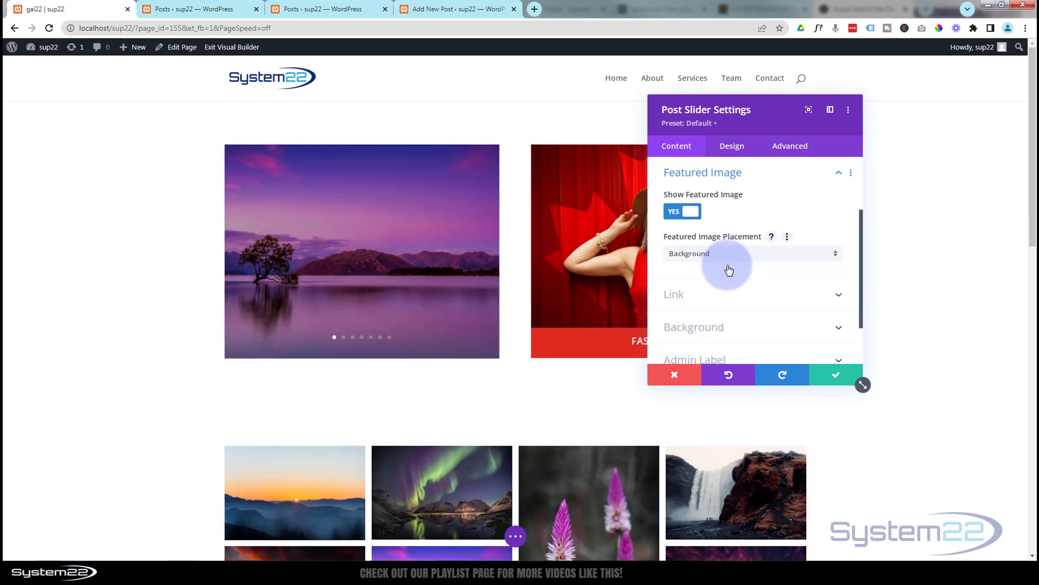
left_click(841, 377)
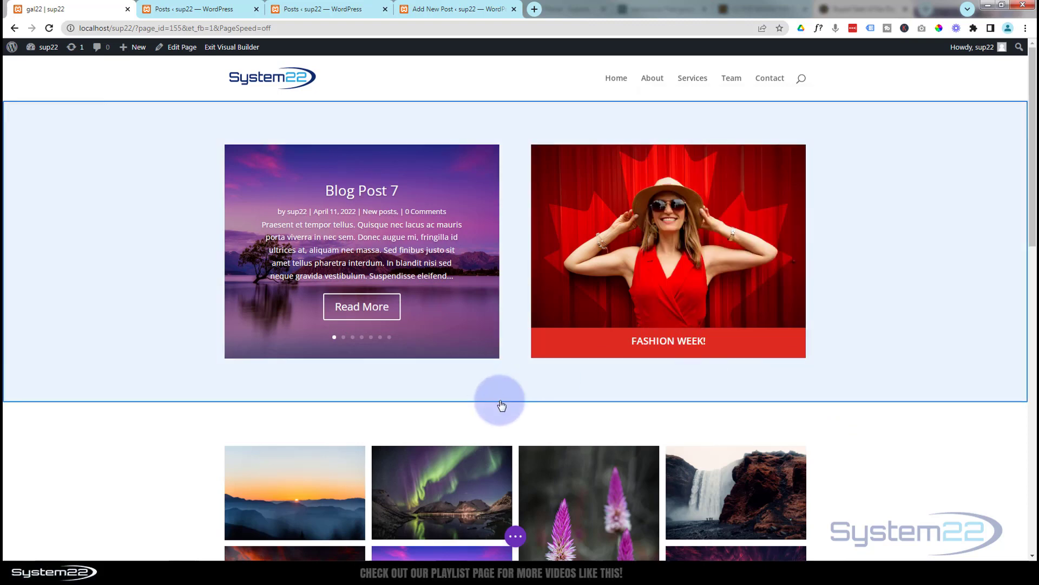
Add a regular section with an empty single-column row below the section holding the slider and Fashion Week image
mouse_move(504, 404)
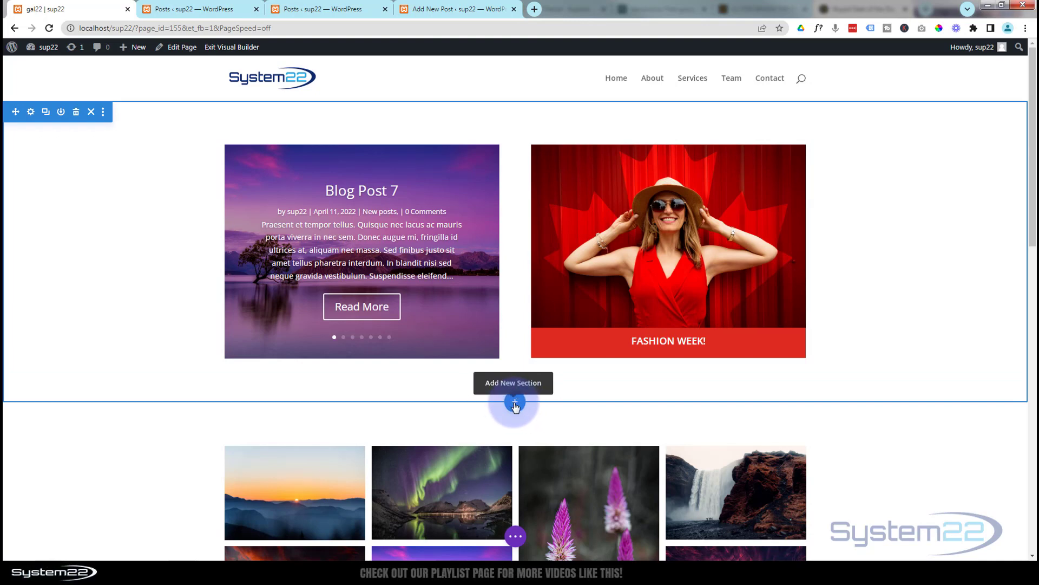
left_click(516, 407)
left_click(454, 376)
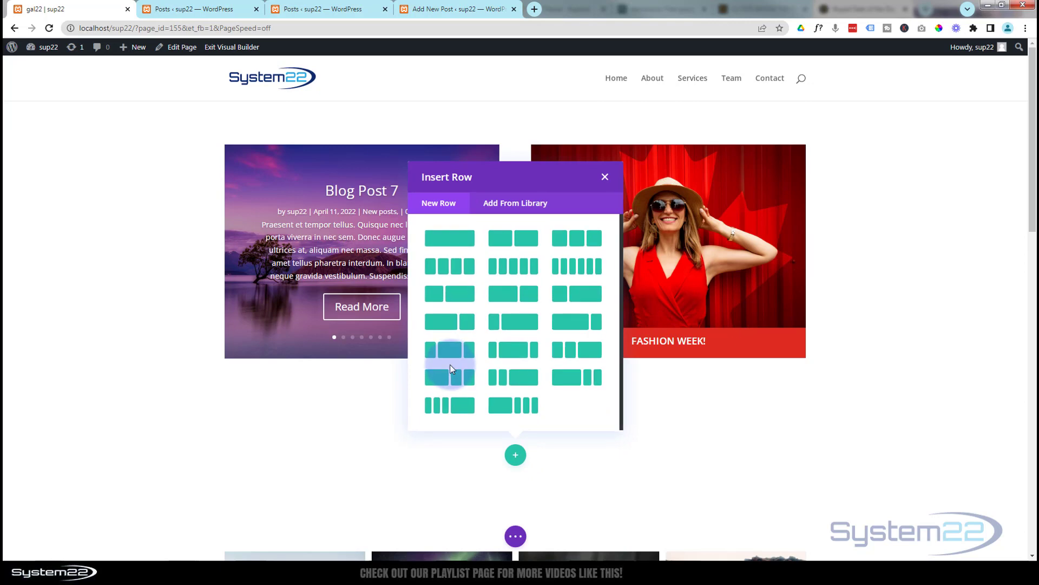
left_click(447, 241)
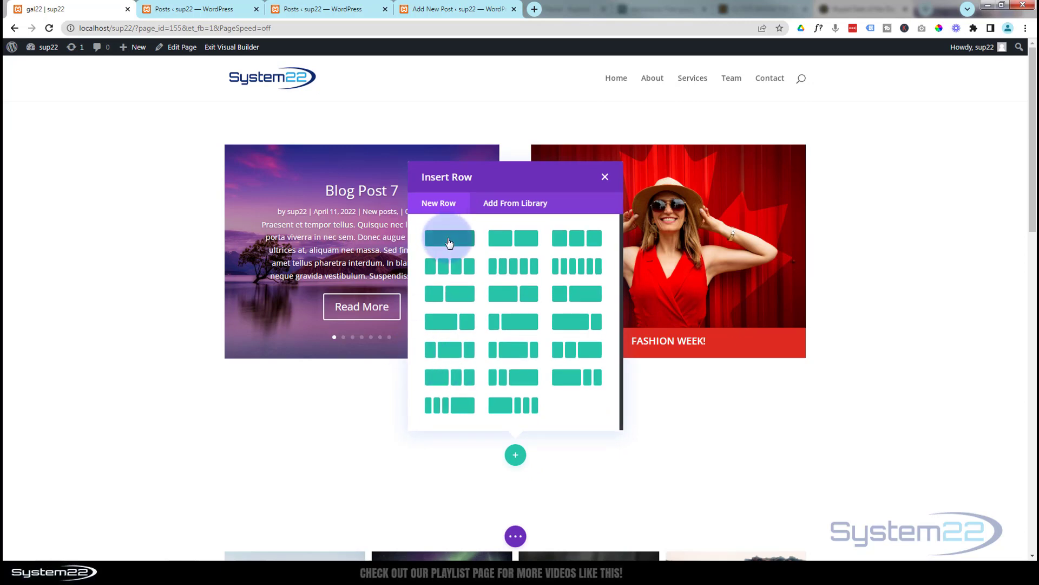
left_click(610, 88)
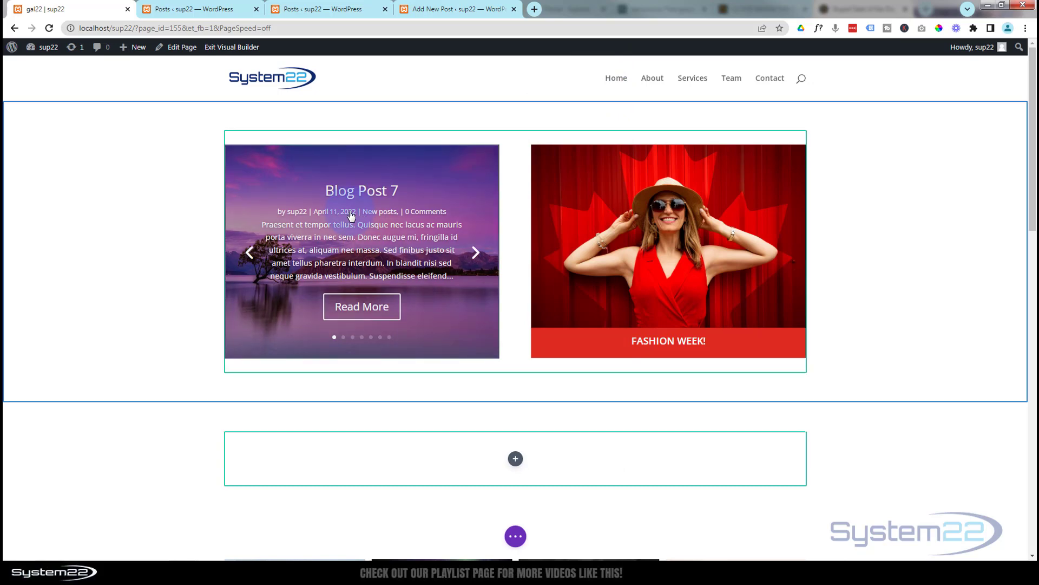
Duplicate the Post Slider module and move the copy into the new section's empty single-column row
mouse_move(287, 202)
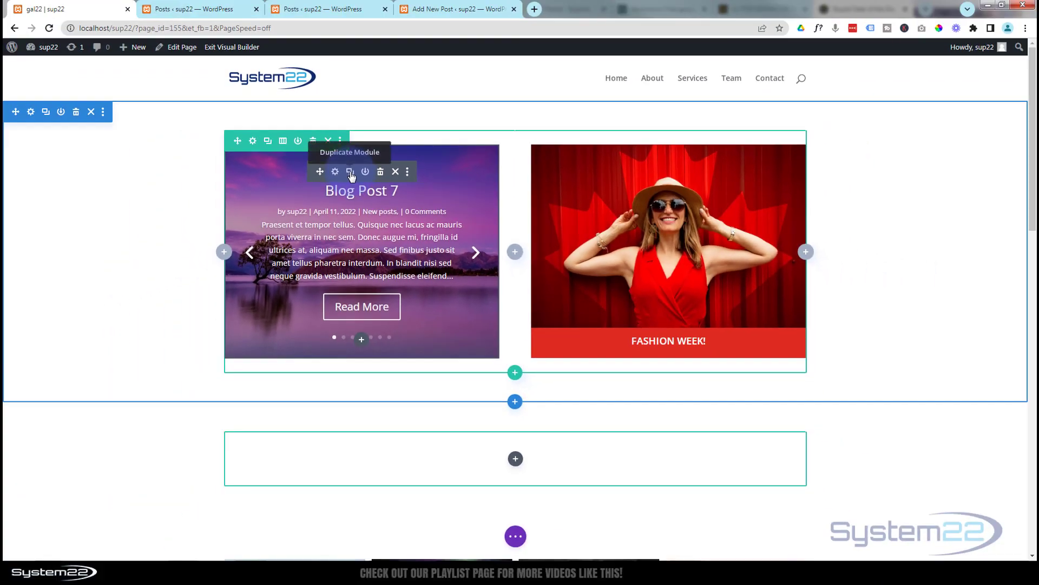
left_click(351, 172)
left_click(209, 388)
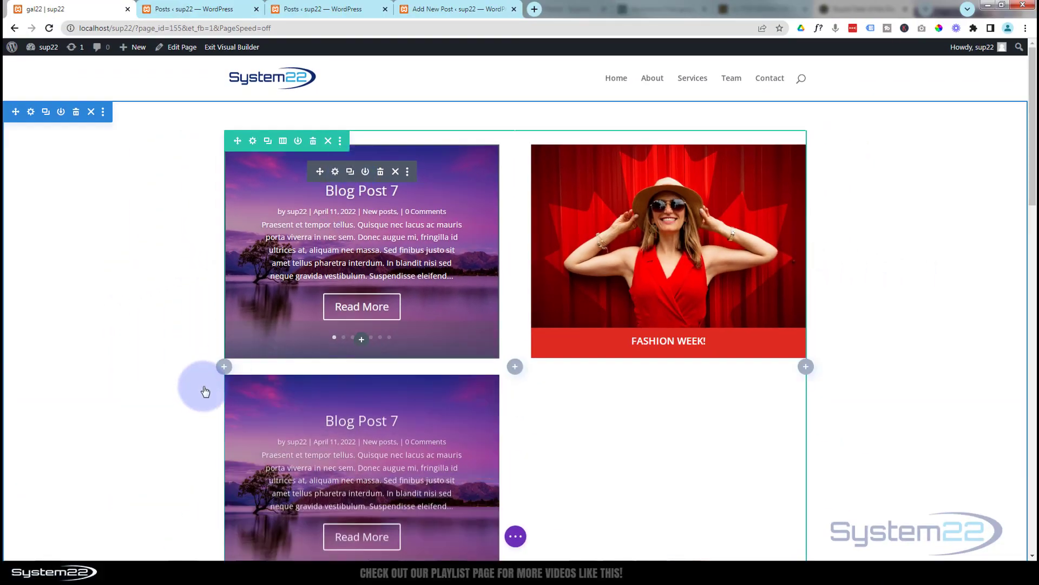
scroll(207, 388, "down", 4)
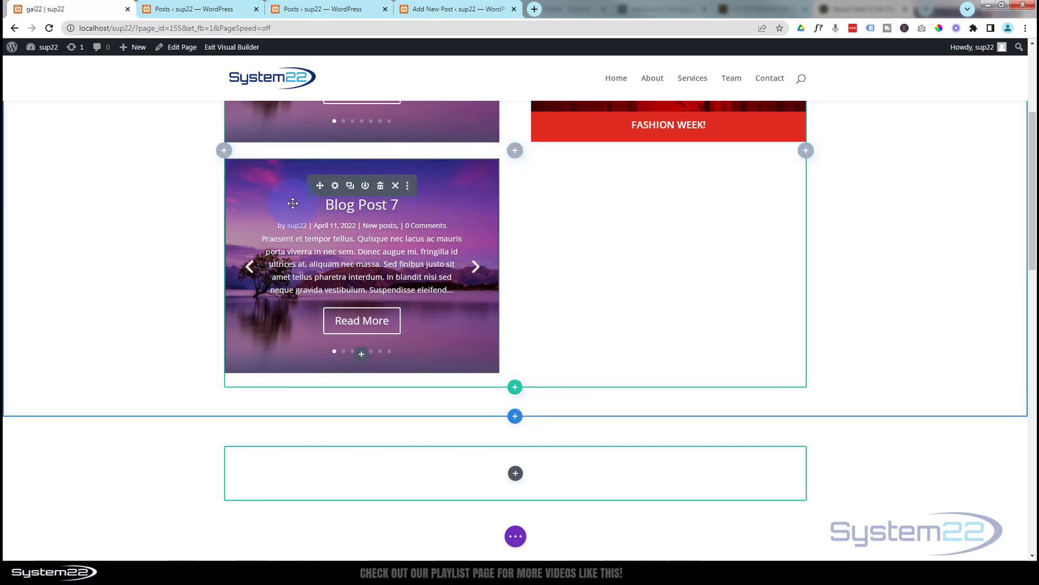
left_click(380, 185)
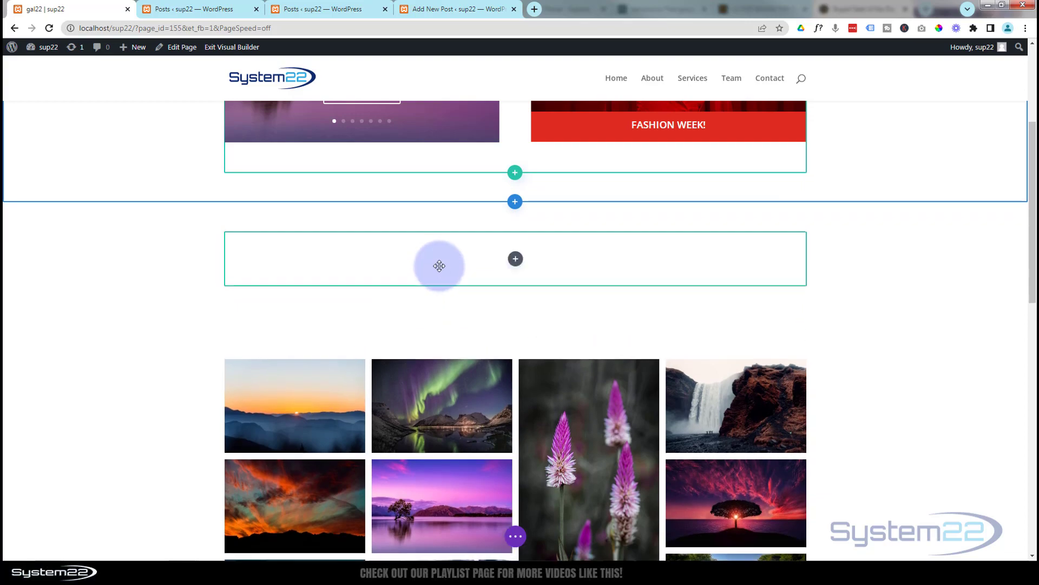
key("ctrl+z")
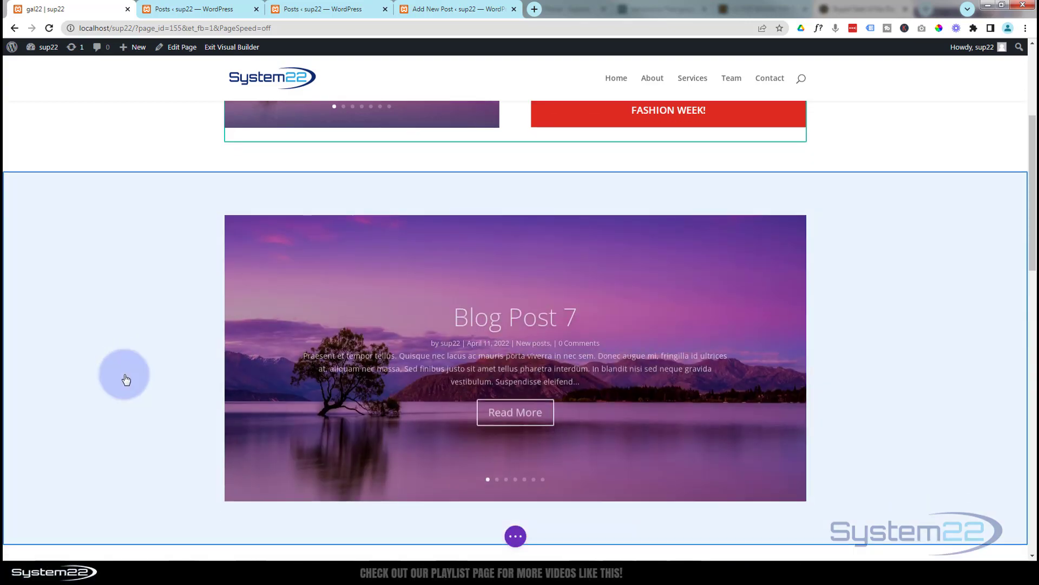
Set the new section's top and bottom padding to 0px with the two values linked, and save the section settings
scroll(121, 376, "down", 2)
scroll(126, 379, "up", 2)
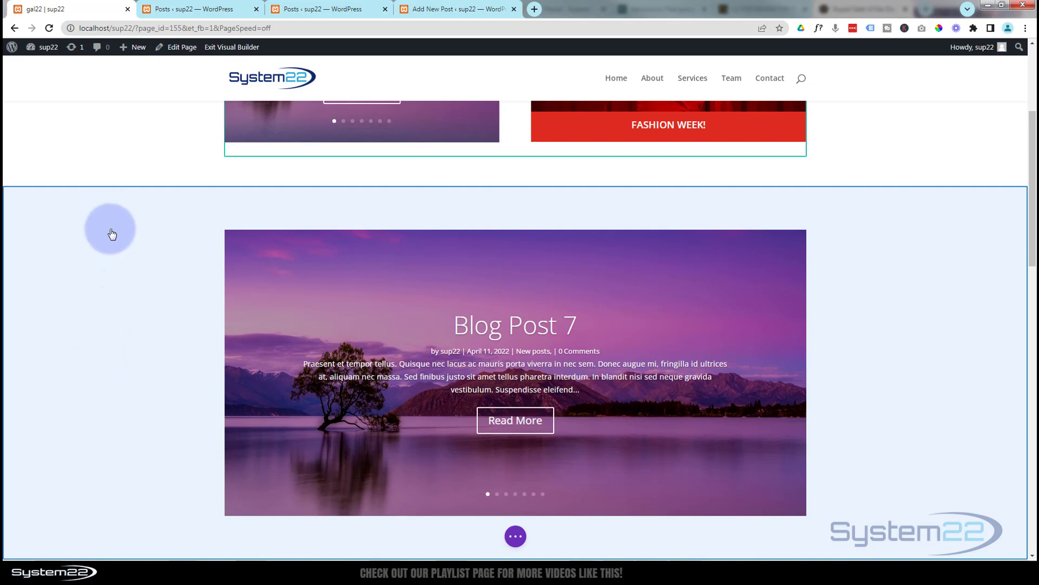
mouse_move(109, 225)
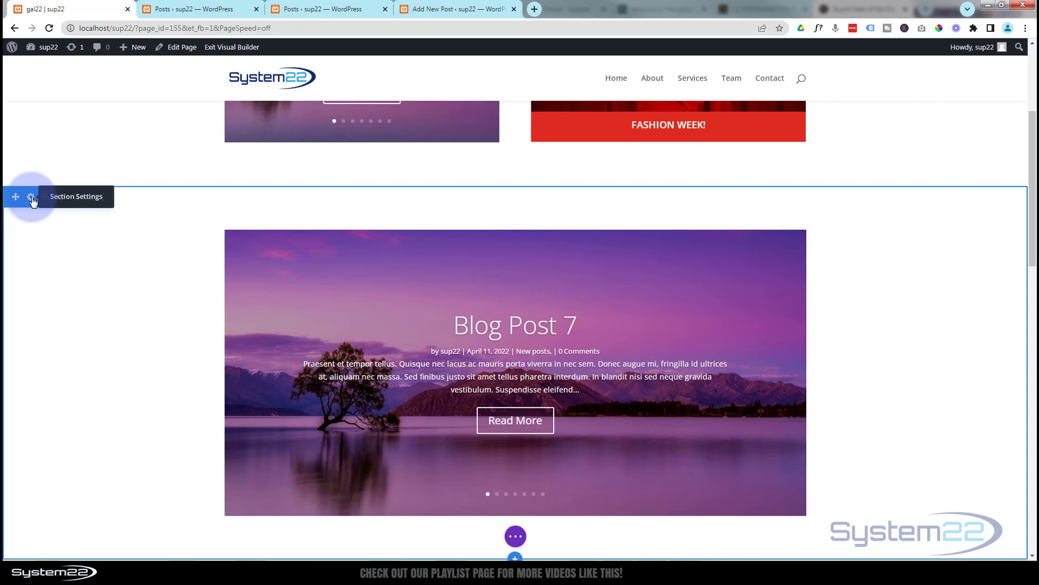
left_click(32, 200)
left_click(733, 155)
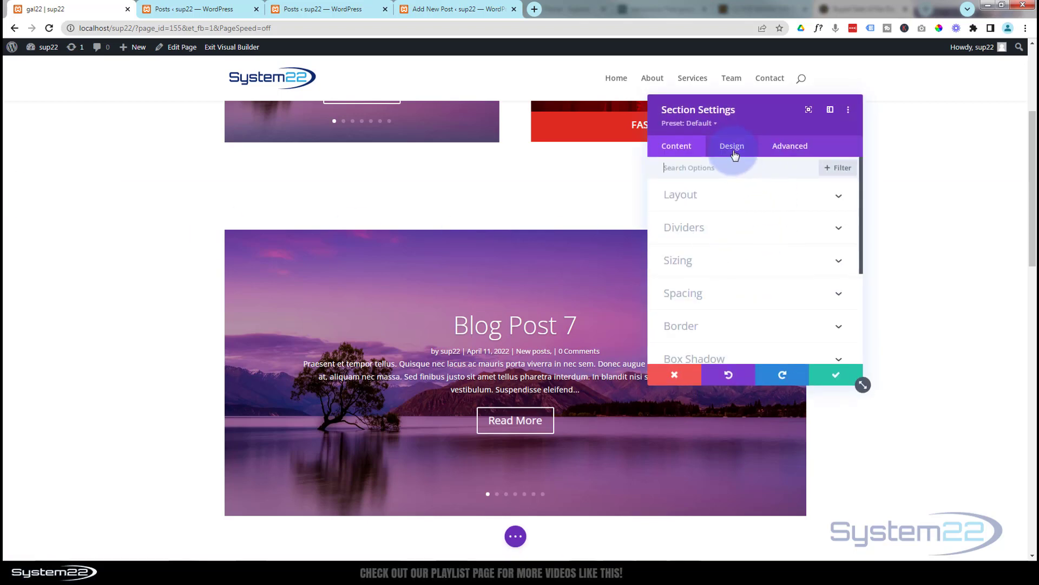
left_click(775, 287)
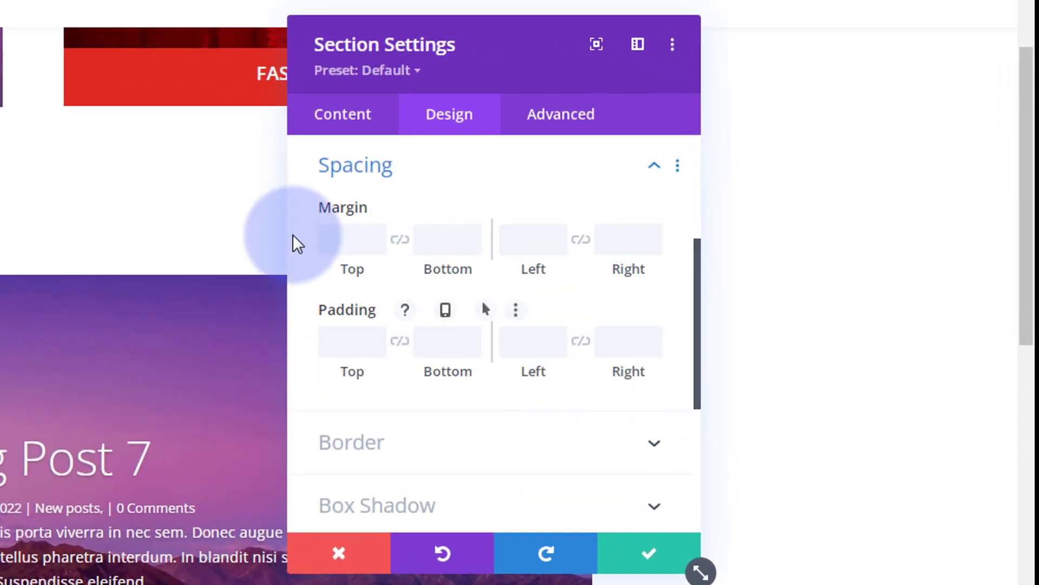
left_click(337, 336)
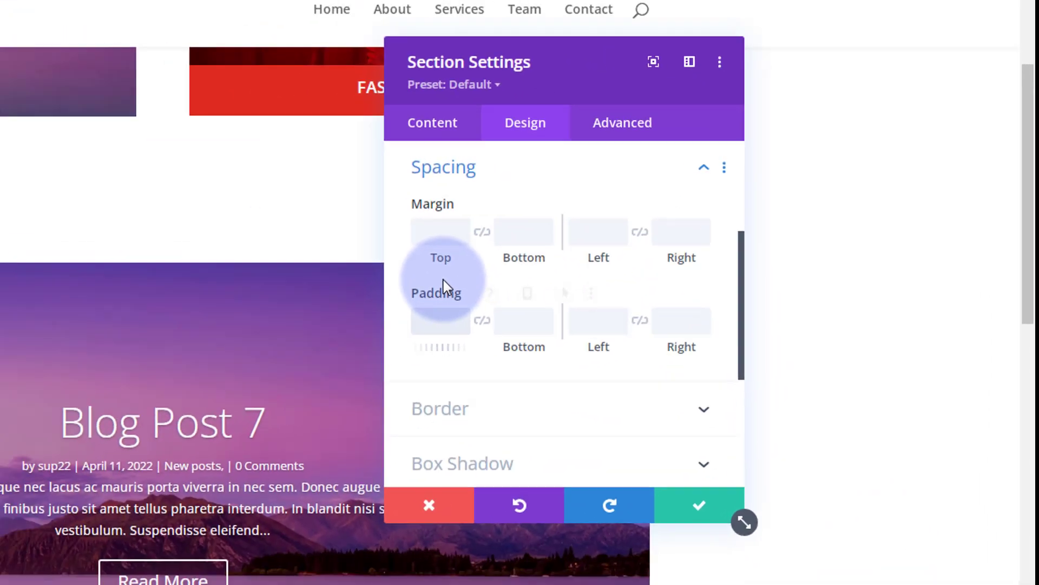
type("0px")
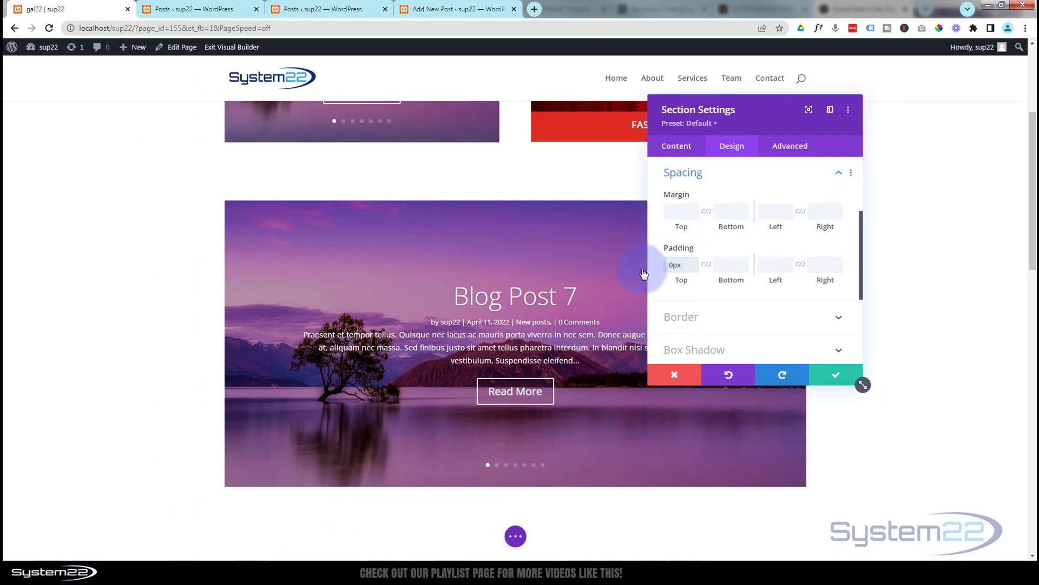
left_click(706, 265)
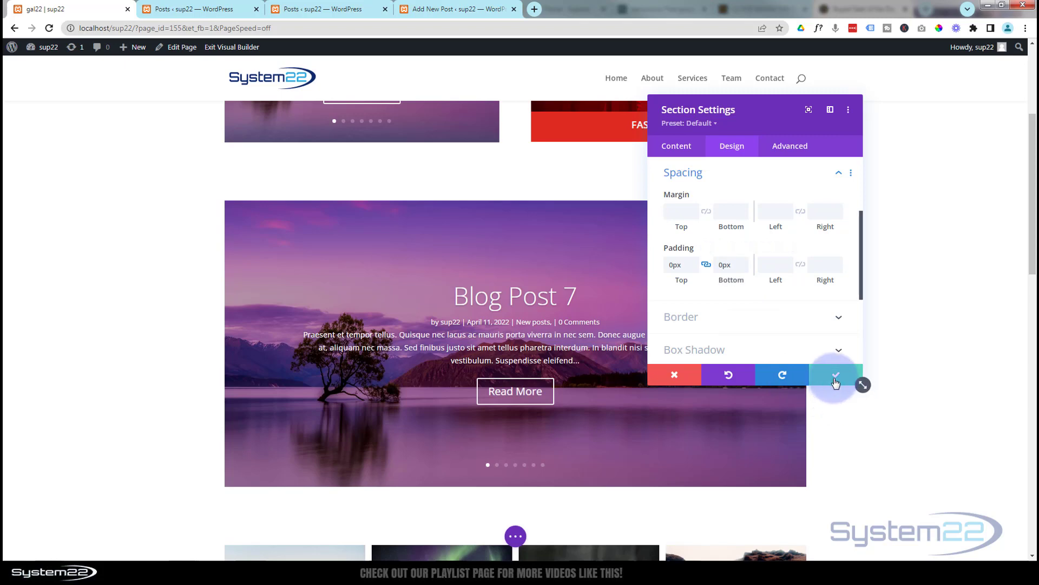
left_click(835, 376)
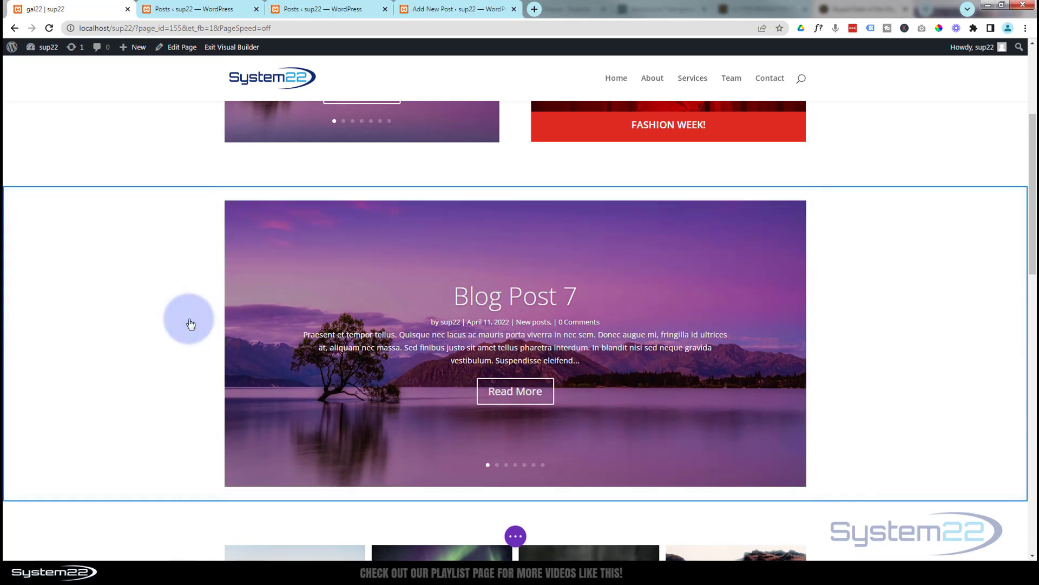
Set the top and bottom padding of the row holding the copied slider to 0px with the two values linked
mouse_move(190, 324)
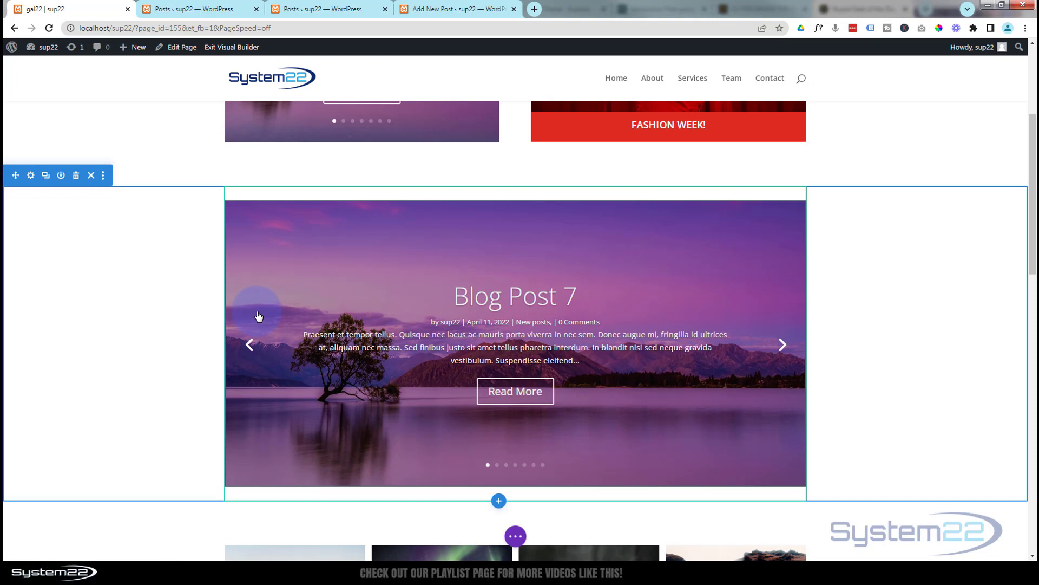
mouse_move(259, 317)
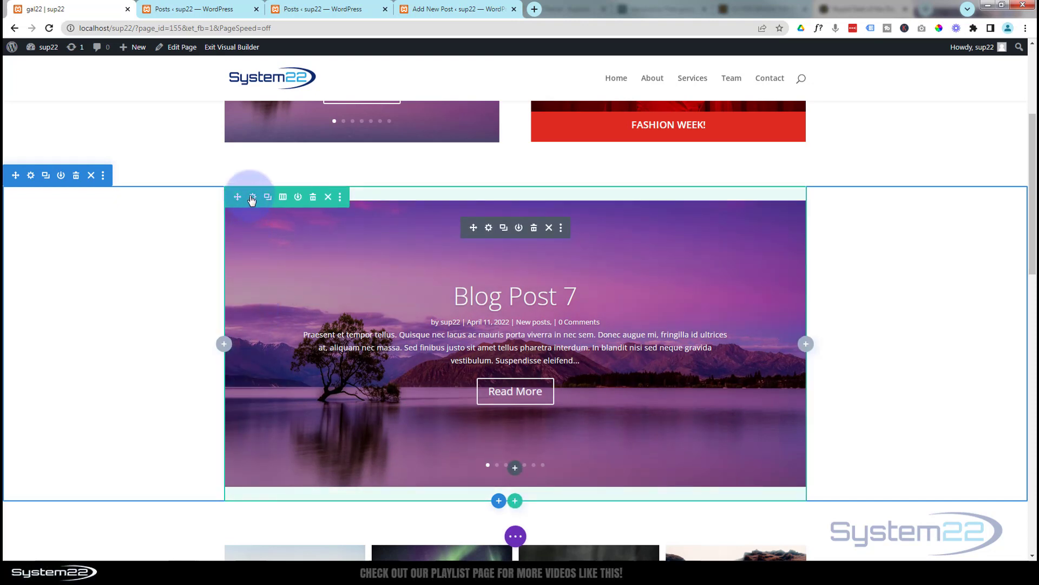
left_click(251, 197)
left_click(740, 151)
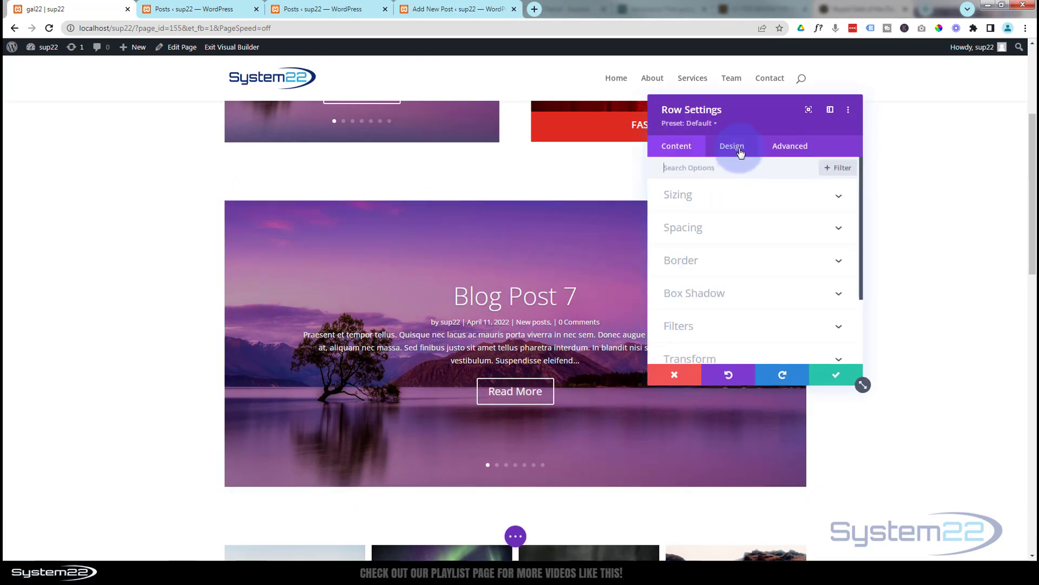
left_click(752, 227)
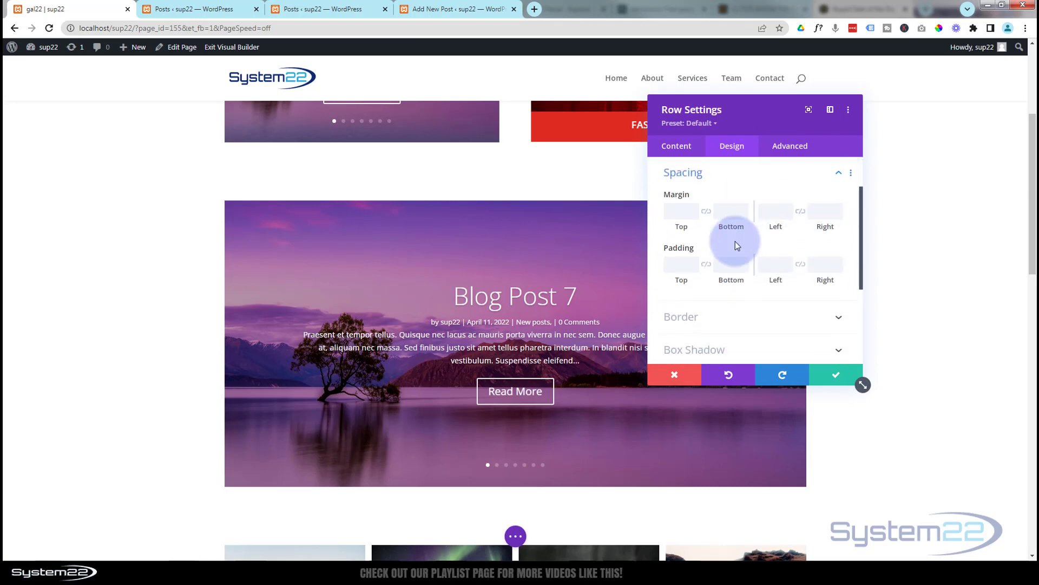
left_click(677, 265)
type("0")
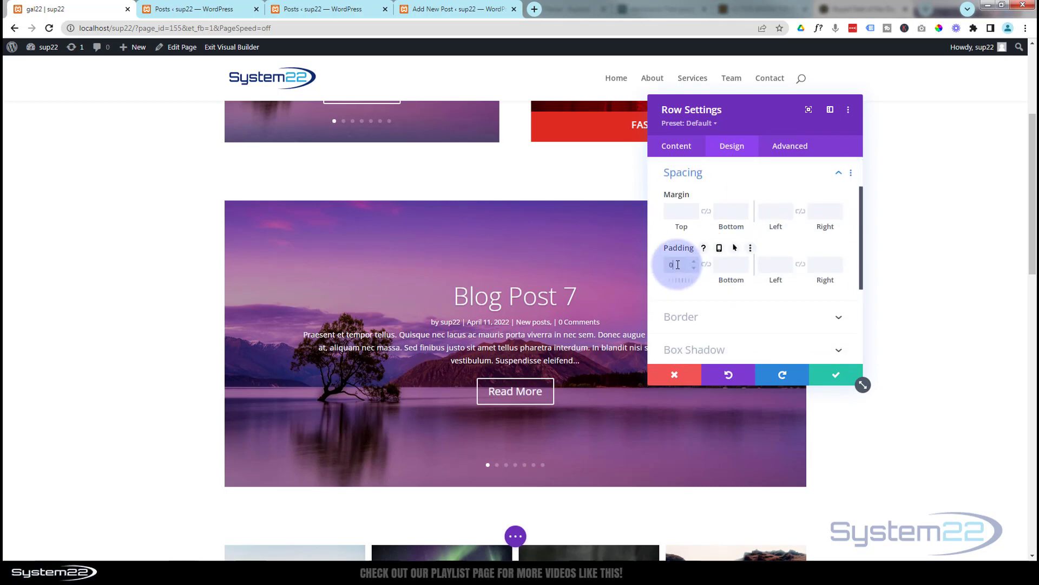
type("px")
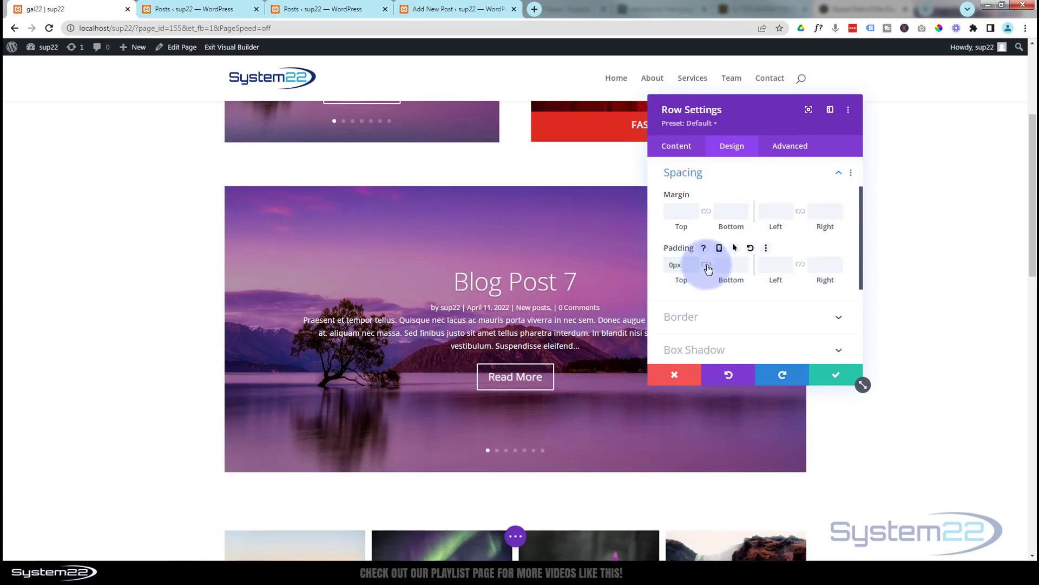
left_click(706, 265)
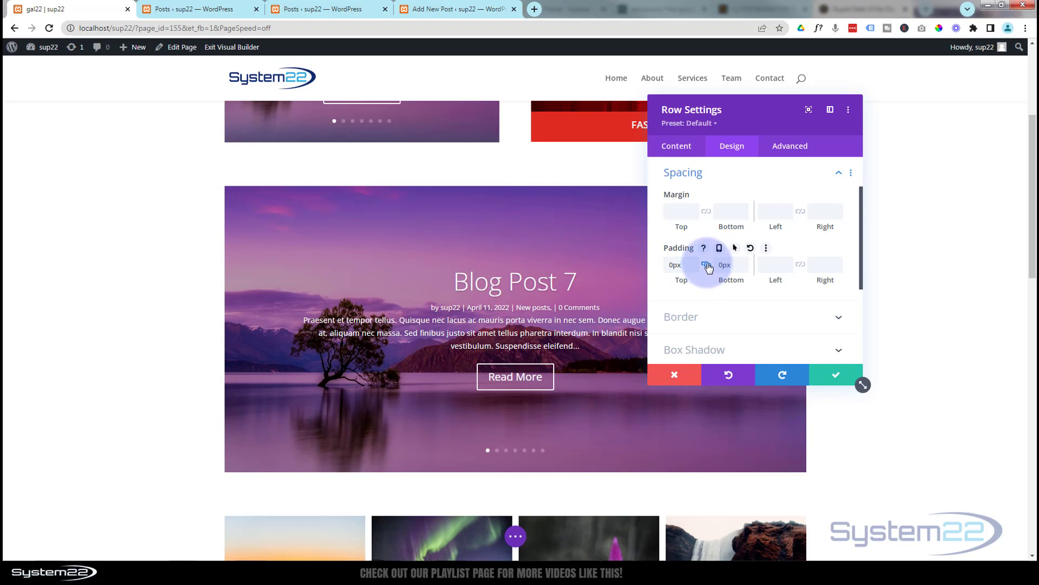
Set the row's width and max width both to 100%
left_click(745, 182)
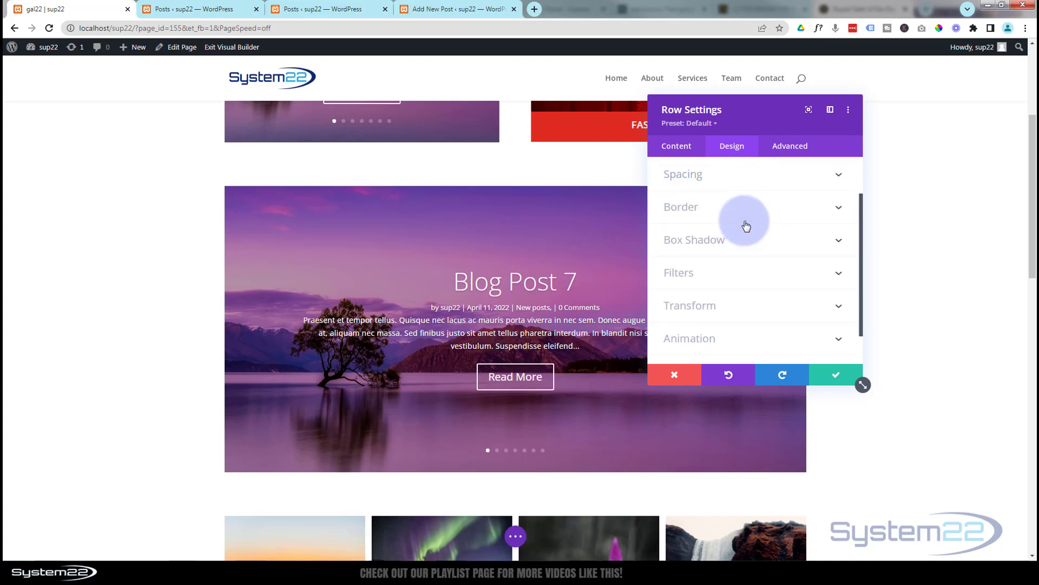
scroll(742, 218, "up", 1)
left_click(720, 190)
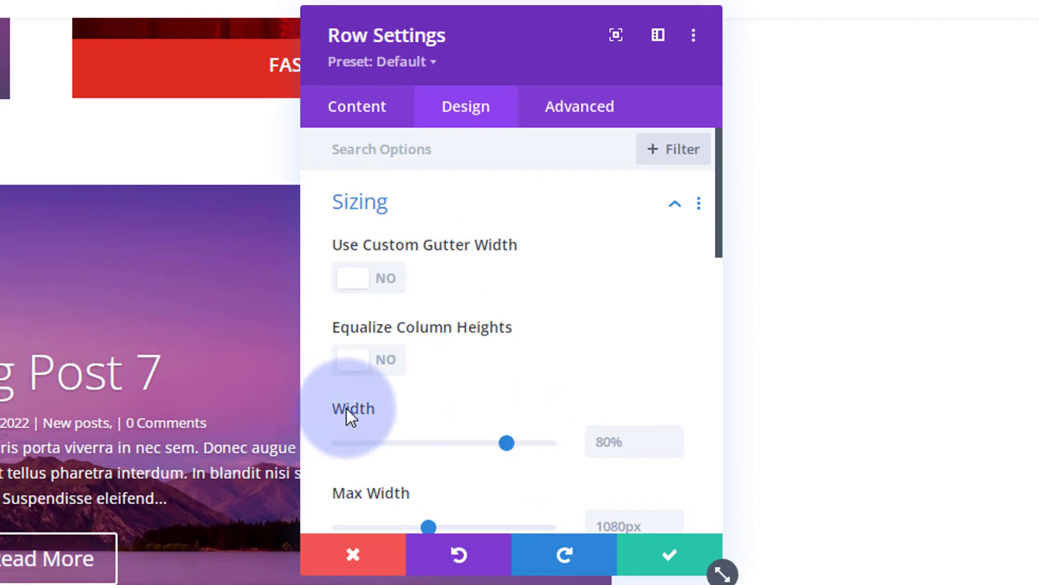
left_click_drag(505, 442, 579, 439)
scroll(598, 387, "down", 2)
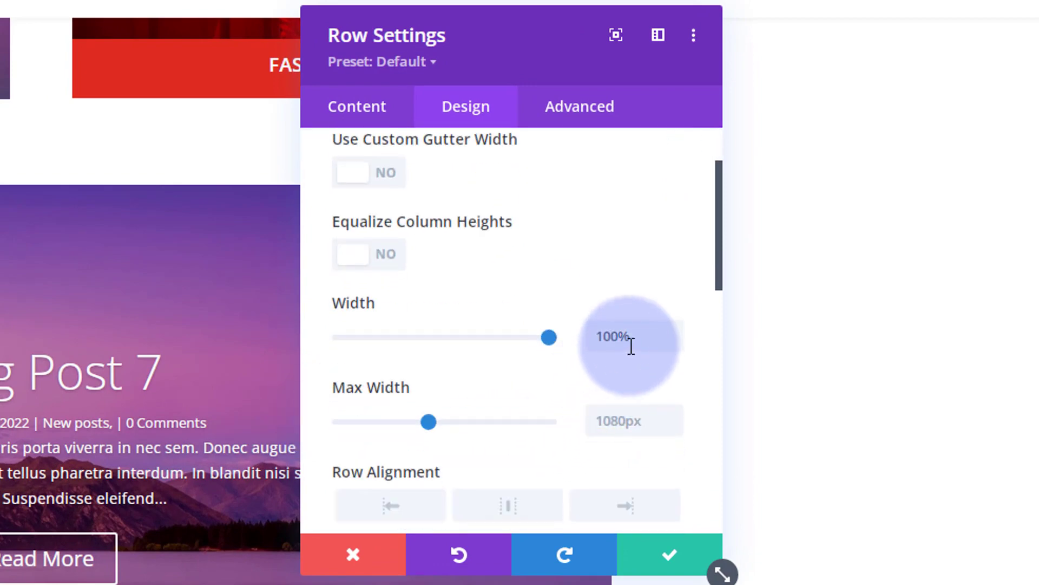
left_click_drag(627, 338, 589, 347)
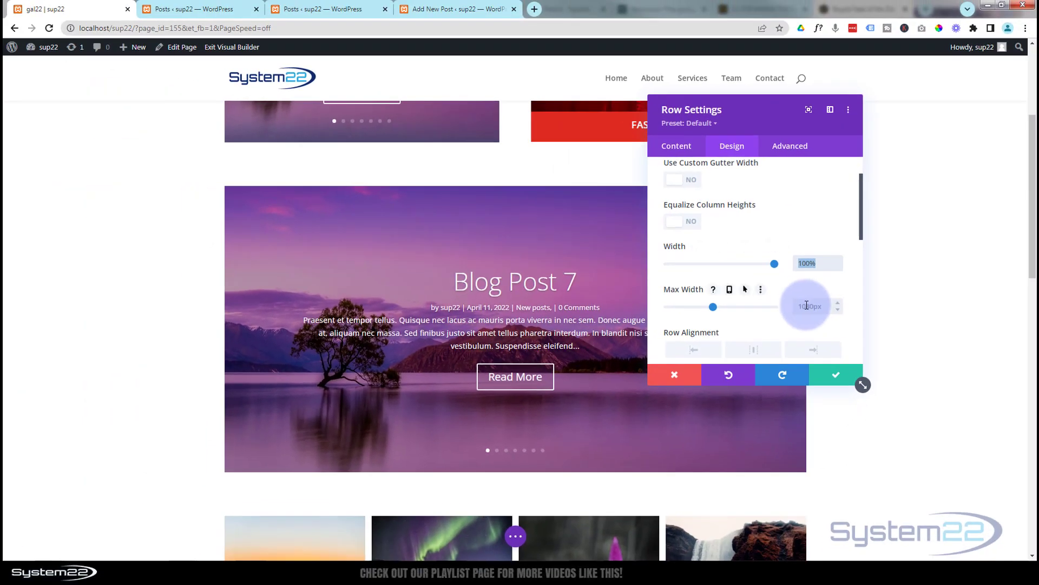
type("100%")
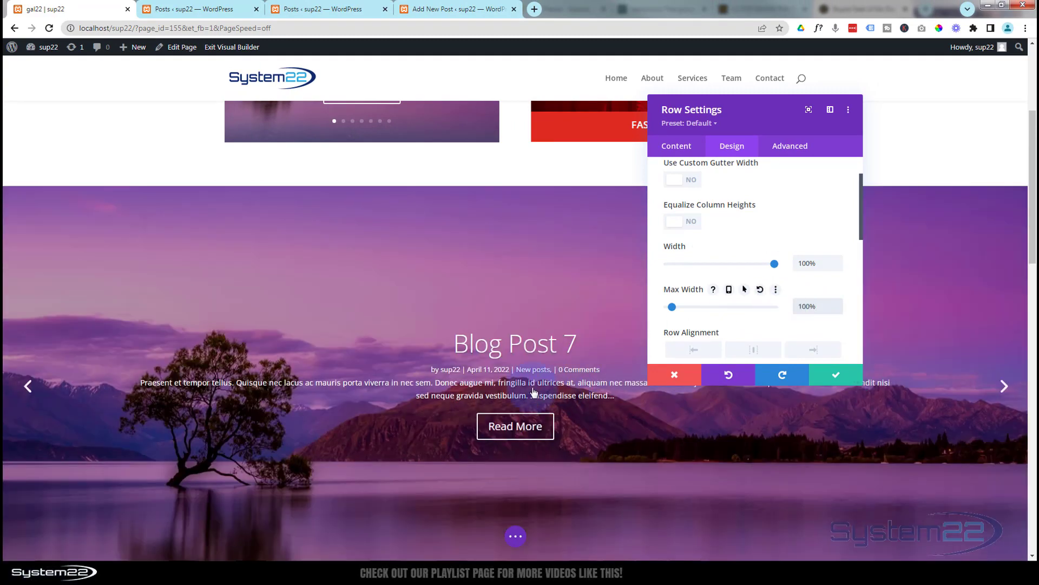
Check how the full-width slider sits between the sections above and below it, and save the row settings
scroll(533, 392, "up", 3)
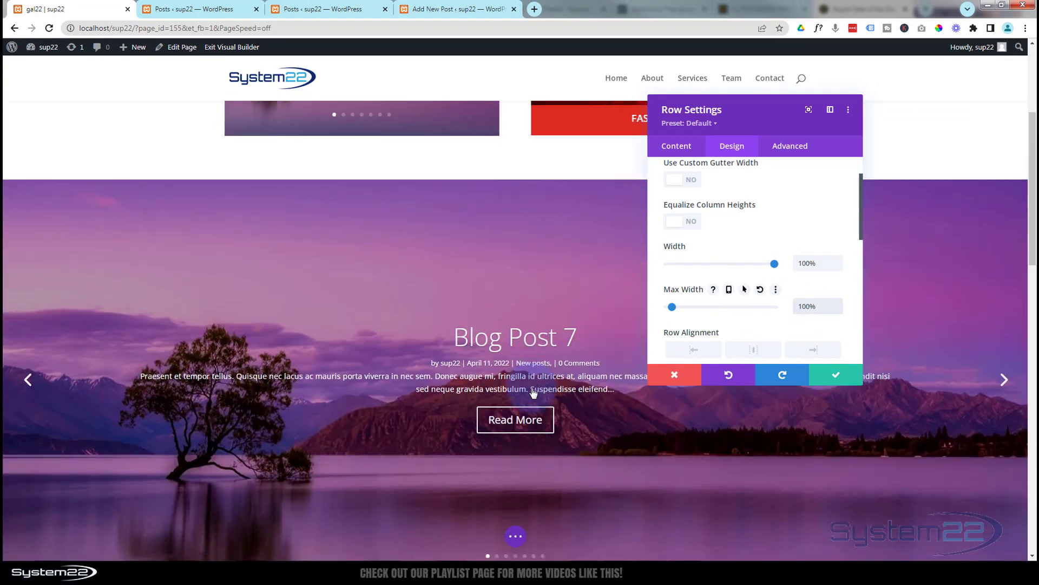
scroll(456, 328, "down", 1)
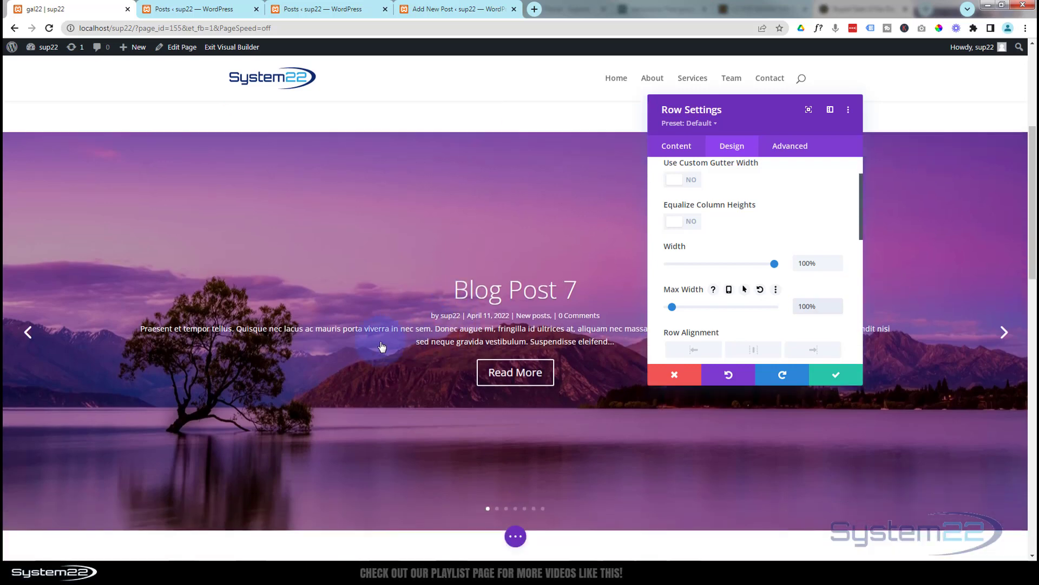
scroll(382, 347, "down", 1)
scroll(383, 348, "up", 4)
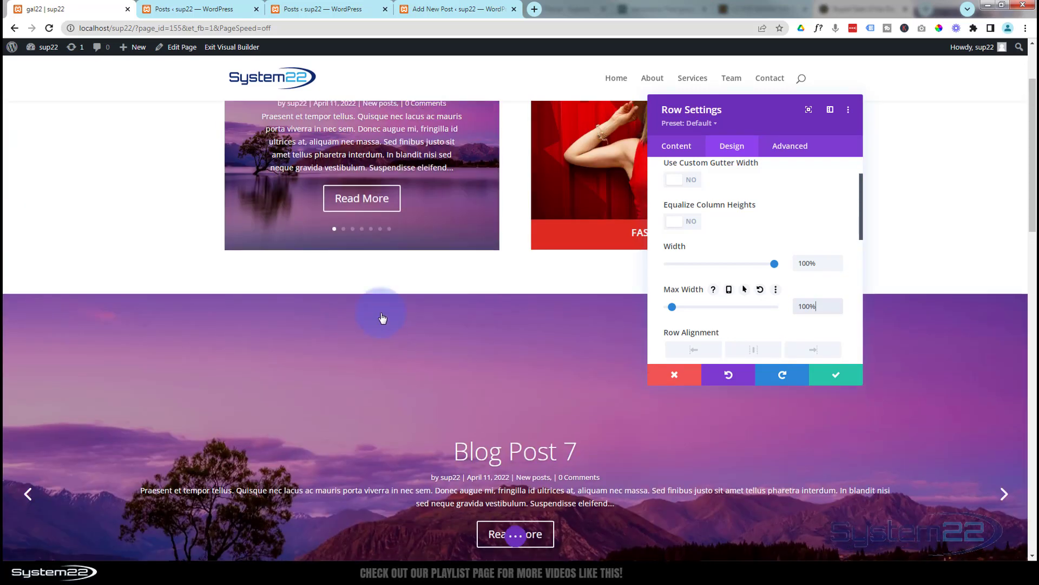
scroll(397, 363, "down", 2)
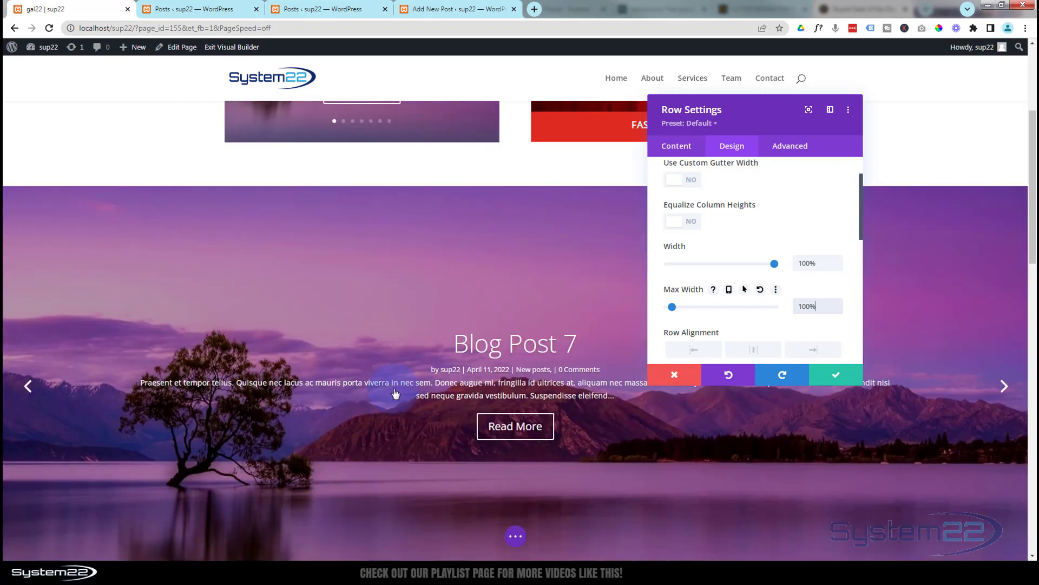
scroll(396, 393, "down", 1)
scroll(395, 393, "up", 1)
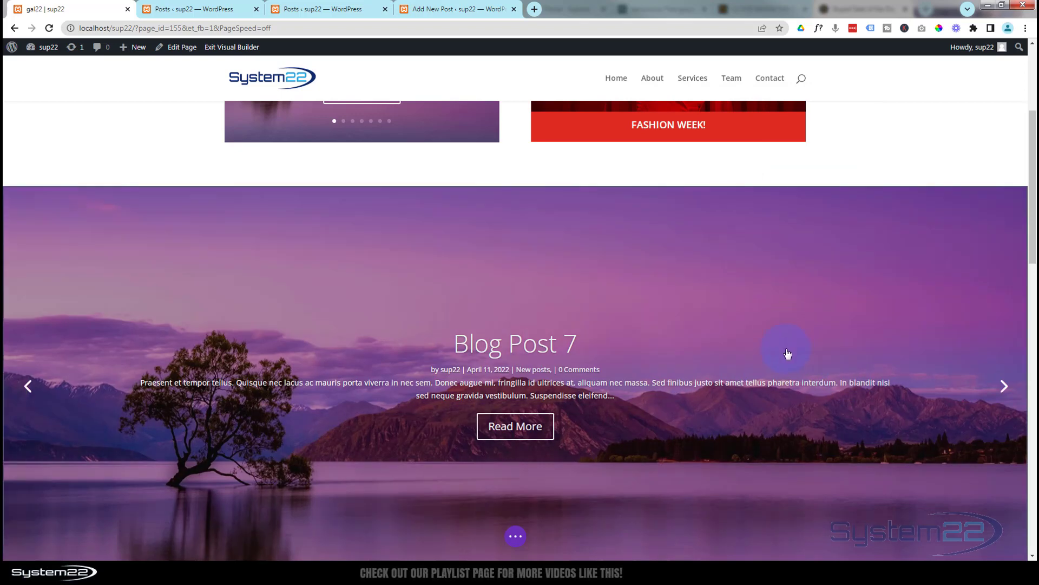
scroll(162, 401, "down", 2)
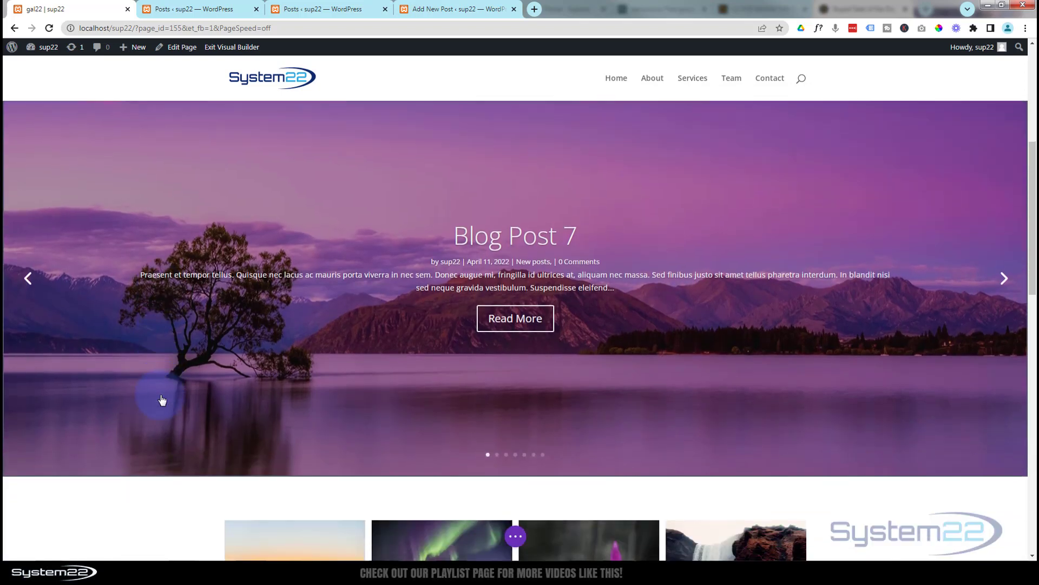
scroll(162, 400, "up", 1)
Open the full-width Post Slider's featured image settings and try the Left image placement
mouse_move(268, 458)
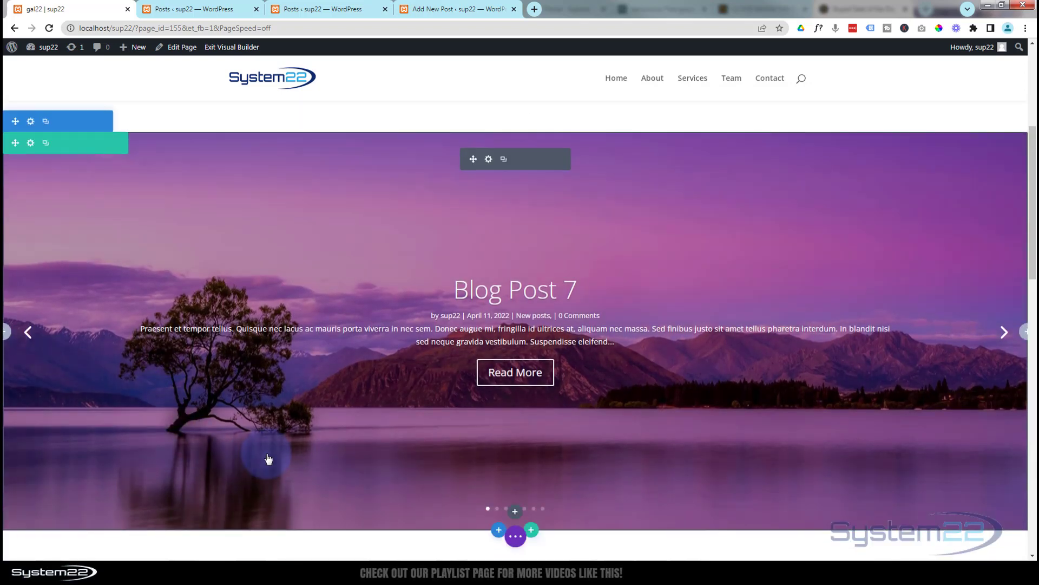
left_click(489, 159)
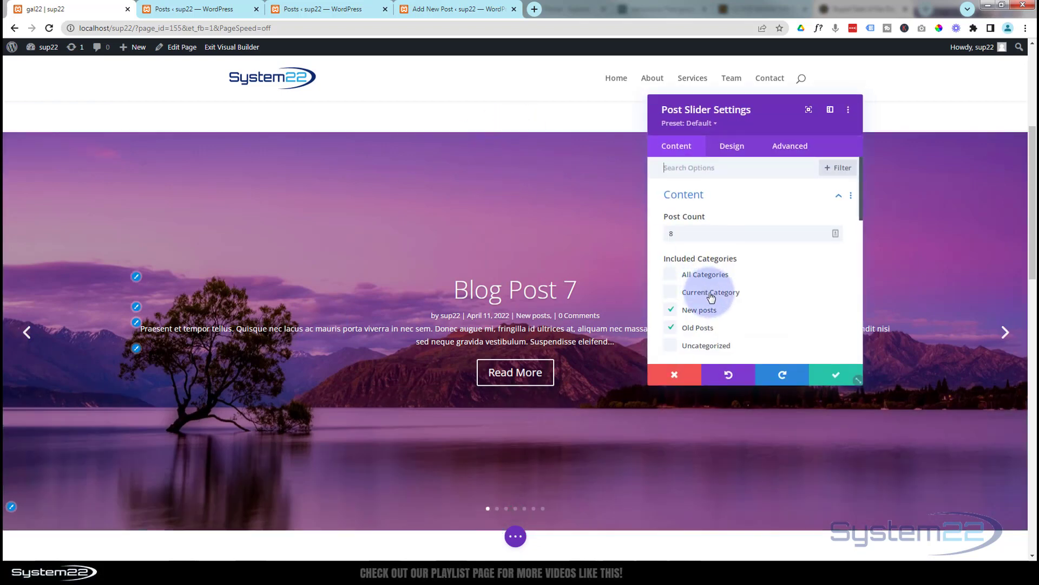
scroll(780, 296, "down", 1)
scroll(780, 296, "down", 5)
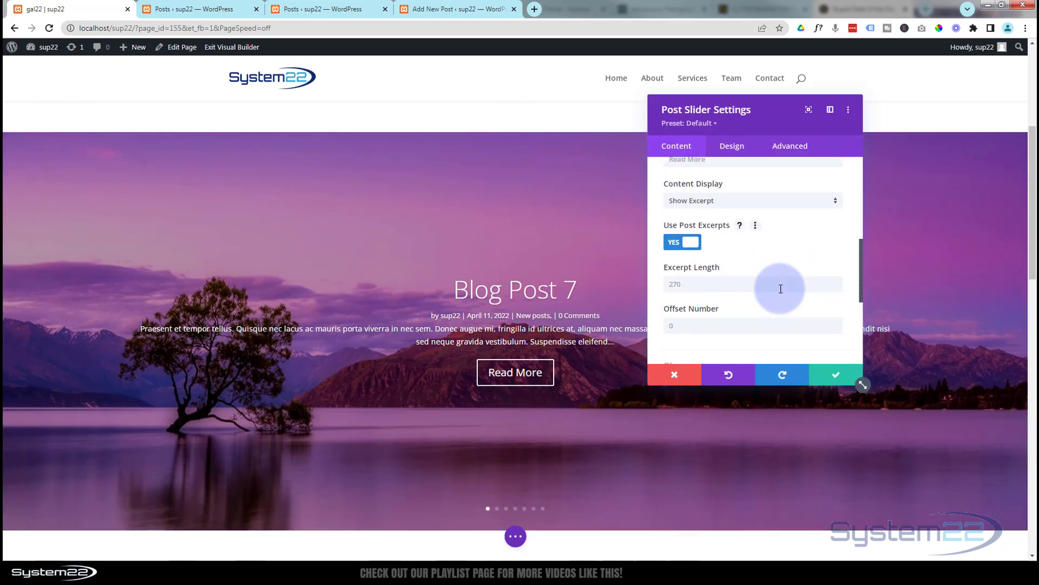
scroll(781, 288, "down", 2)
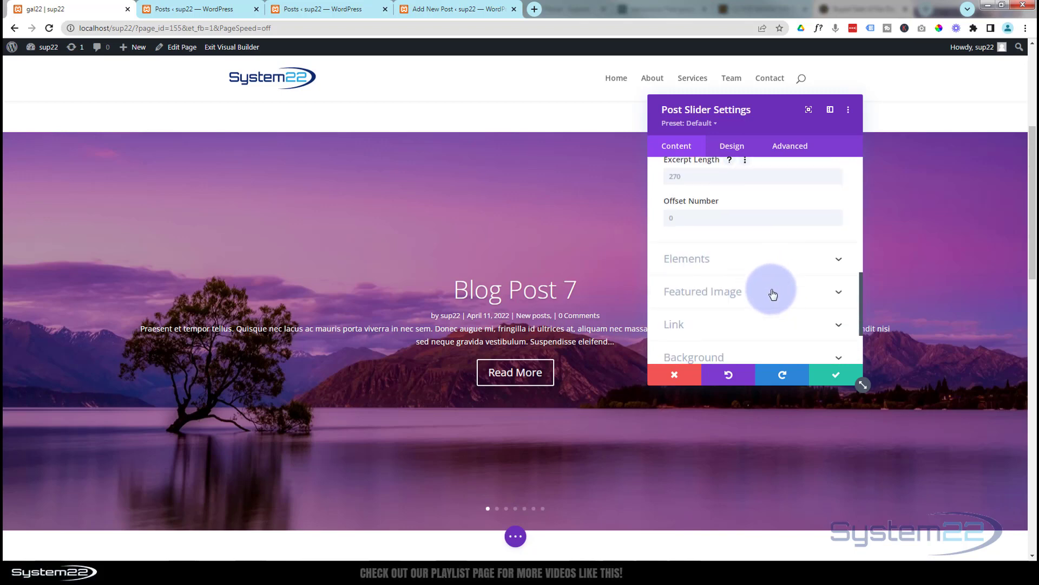
left_click(780, 290)
scroll(774, 292, "down", 3)
scroll(773, 294, "up", 1)
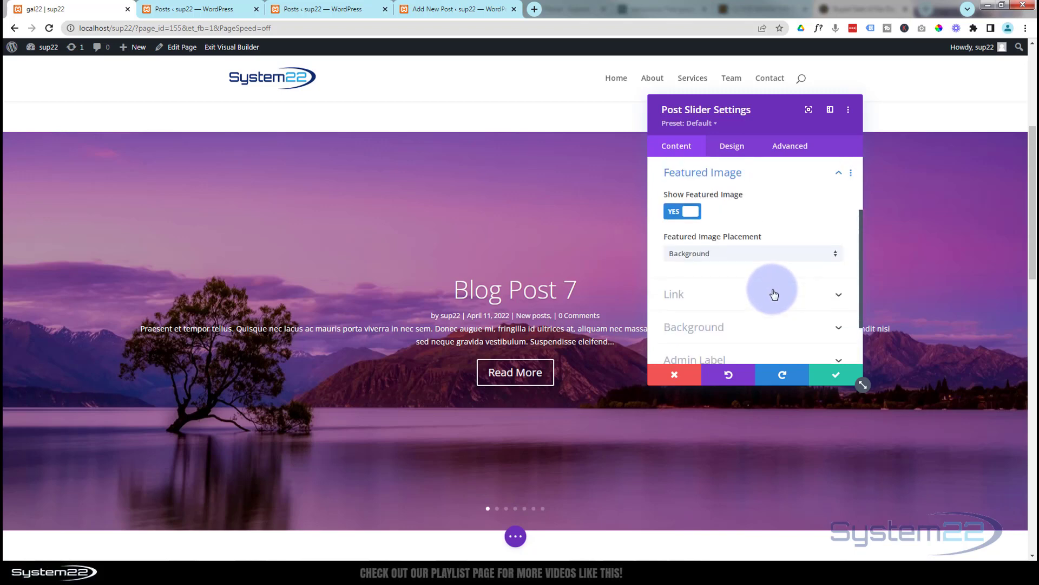
left_click(730, 258)
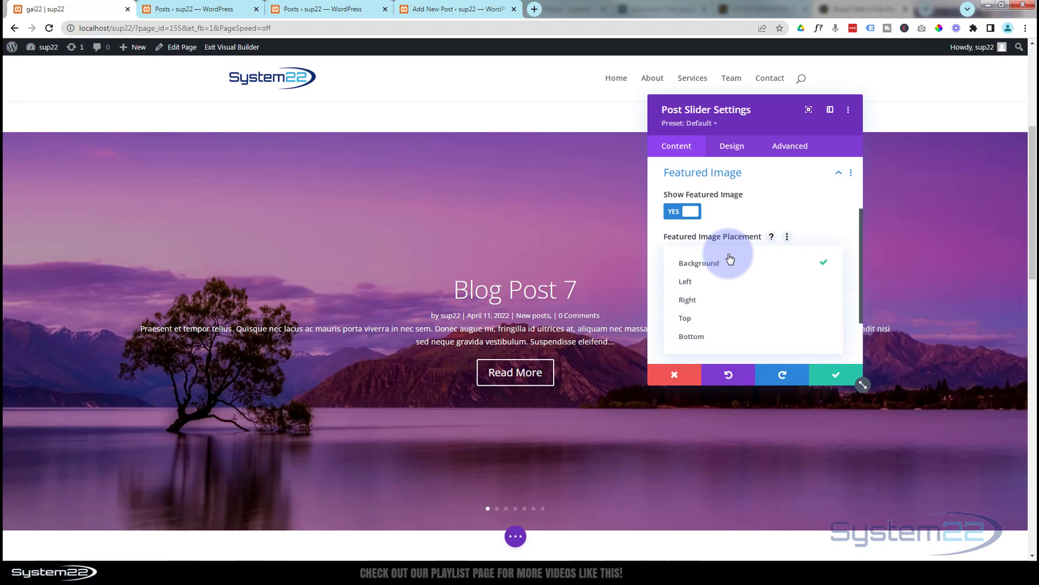
left_click(726, 283)
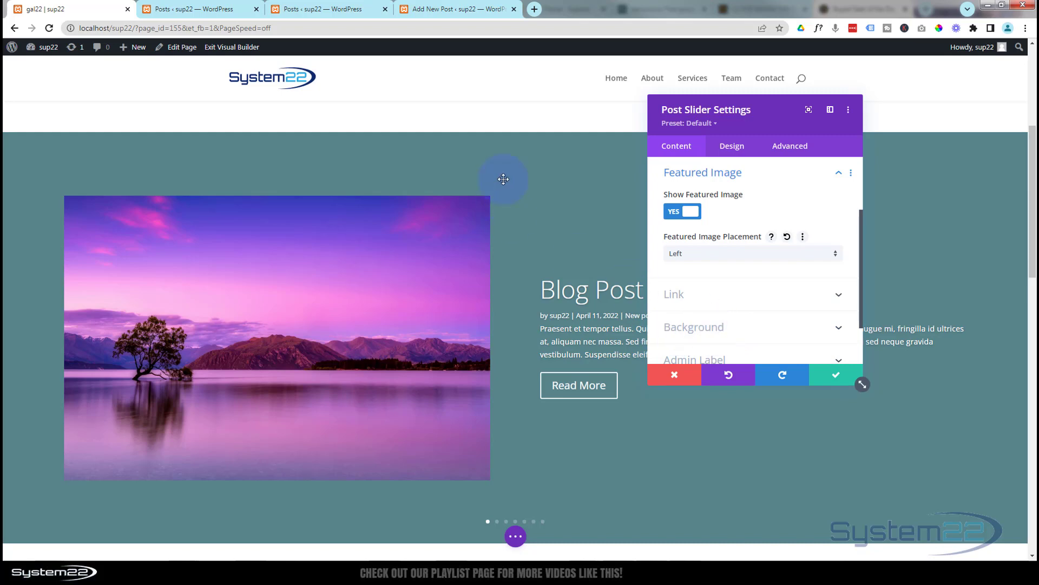
Try the Right and Top featured image placements on the full-width post slider
left_click(714, 253)
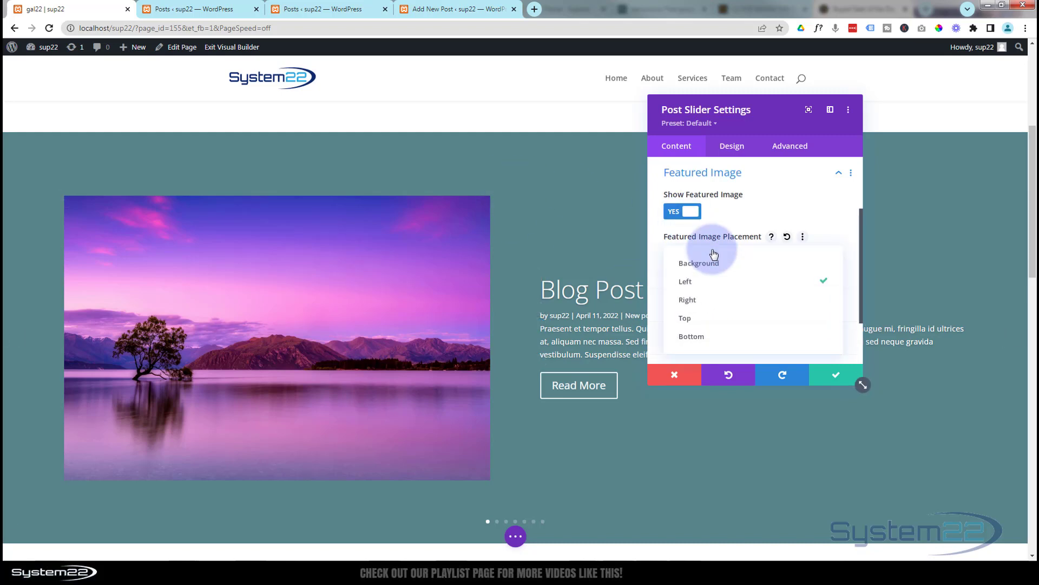
left_click(716, 301)
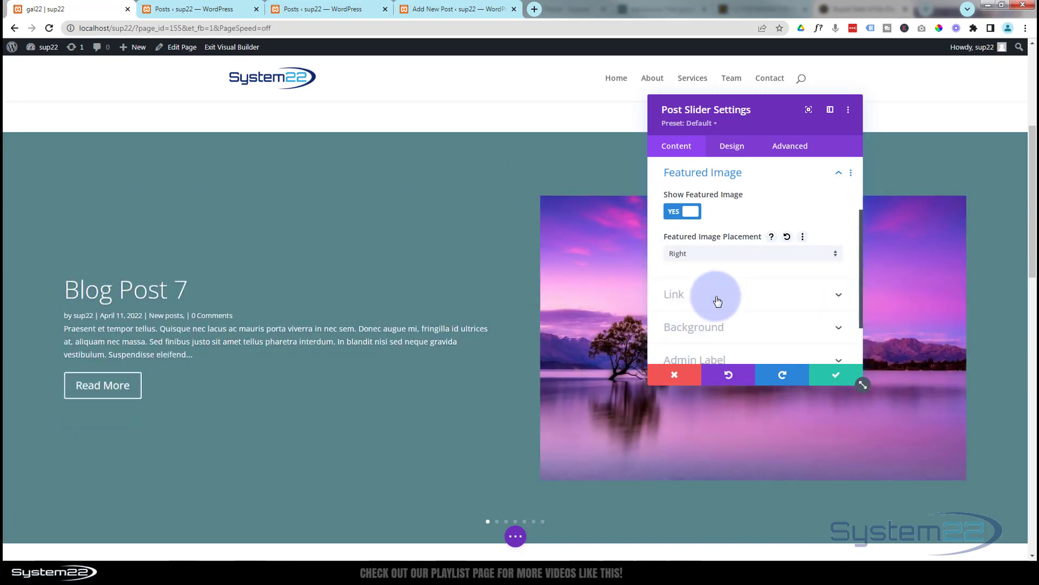
left_click(712, 255)
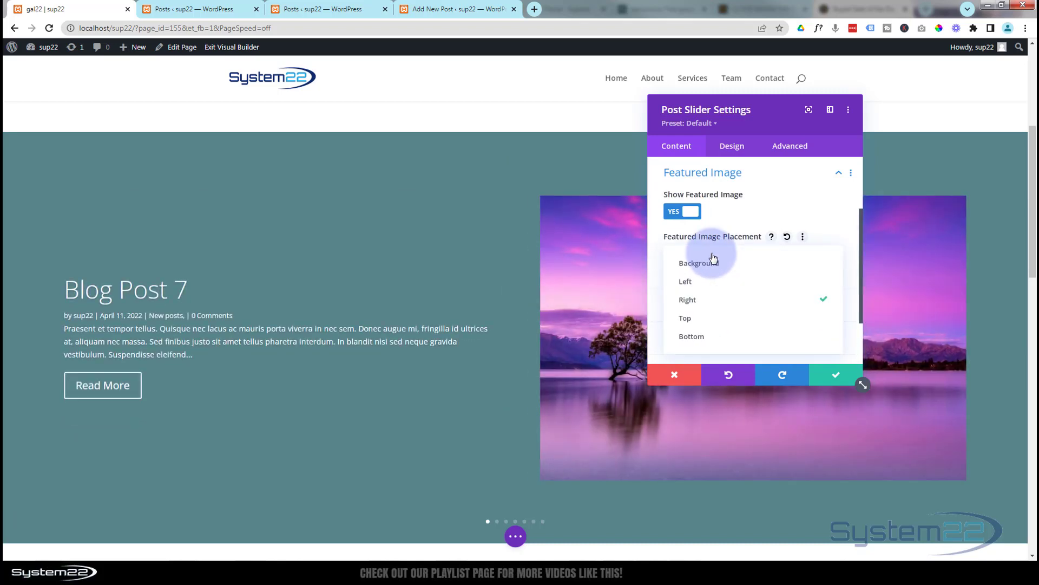
left_click(744, 320)
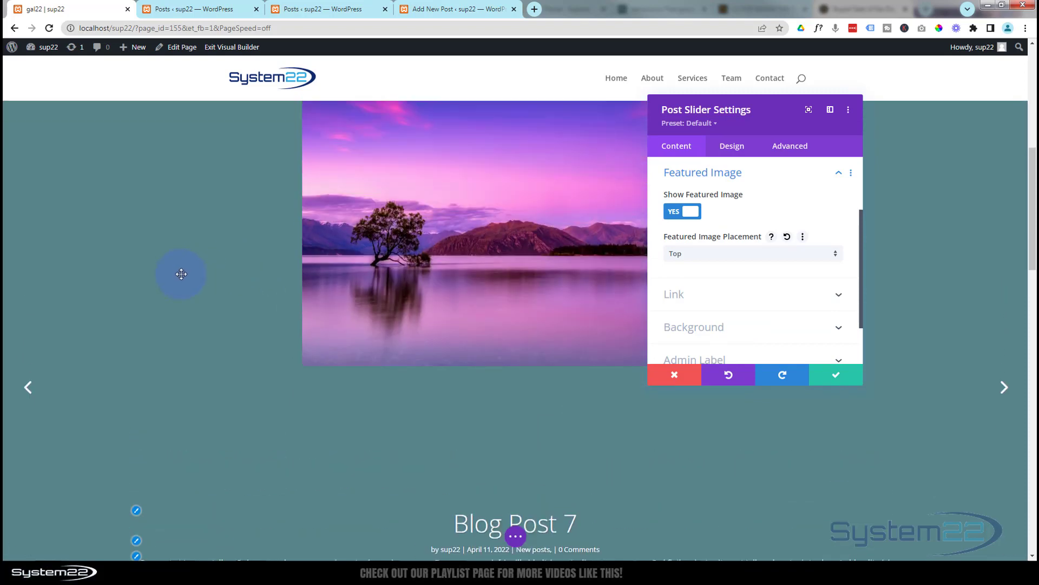
Set the featured image placement to Bottom, check the slider's layout, and save the module settings
left_click(723, 259)
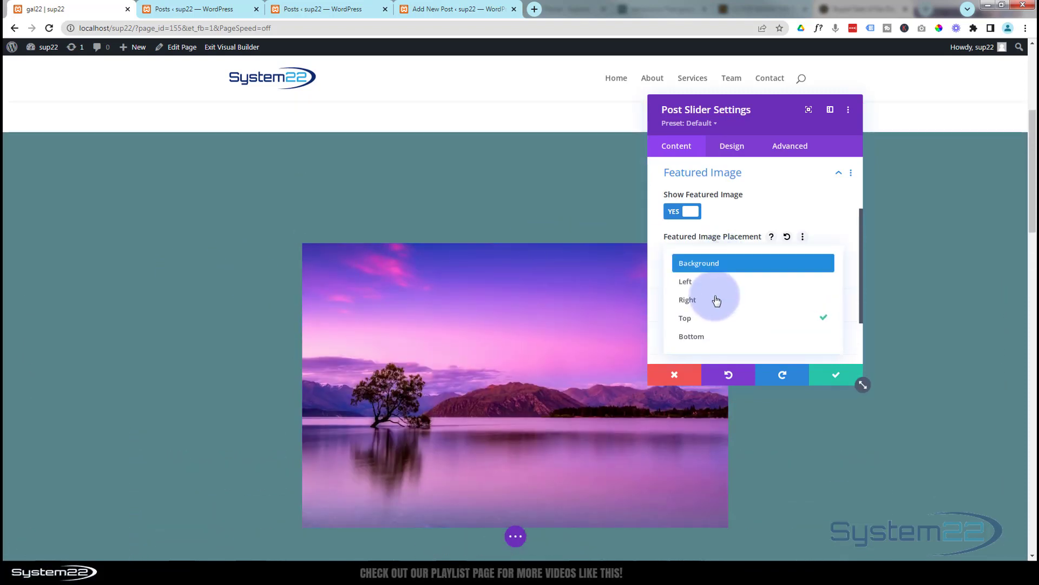
left_click(715, 342)
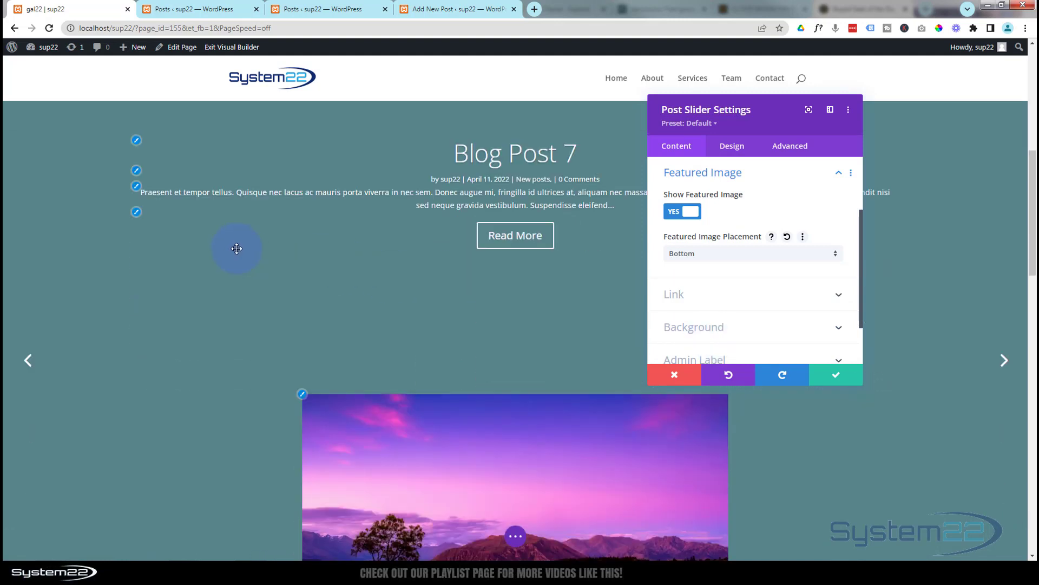
scroll(237, 248, "down", 2)
scroll(237, 248, "up", 6)
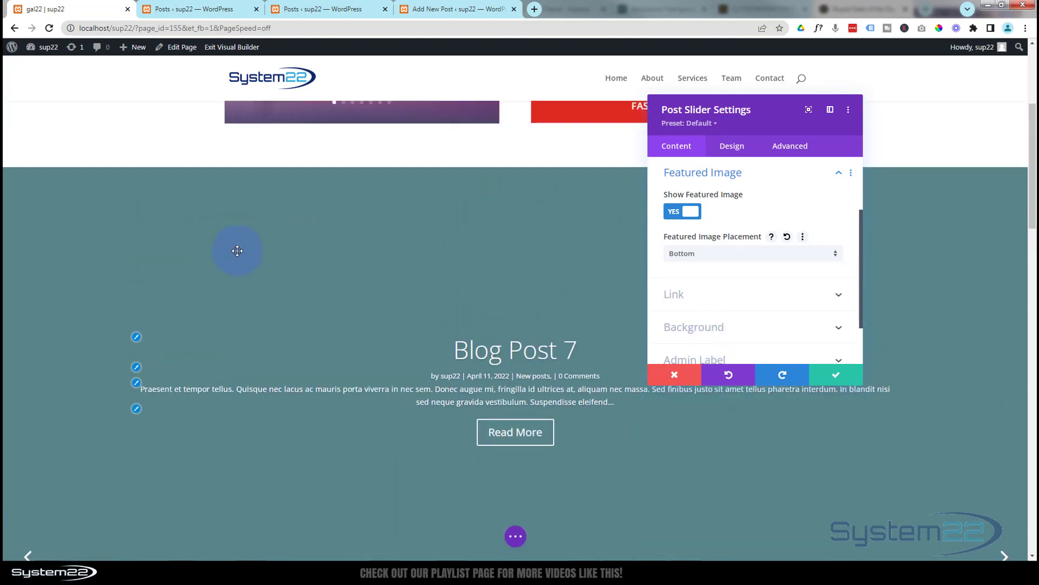
scroll(237, 251, "down", 2)
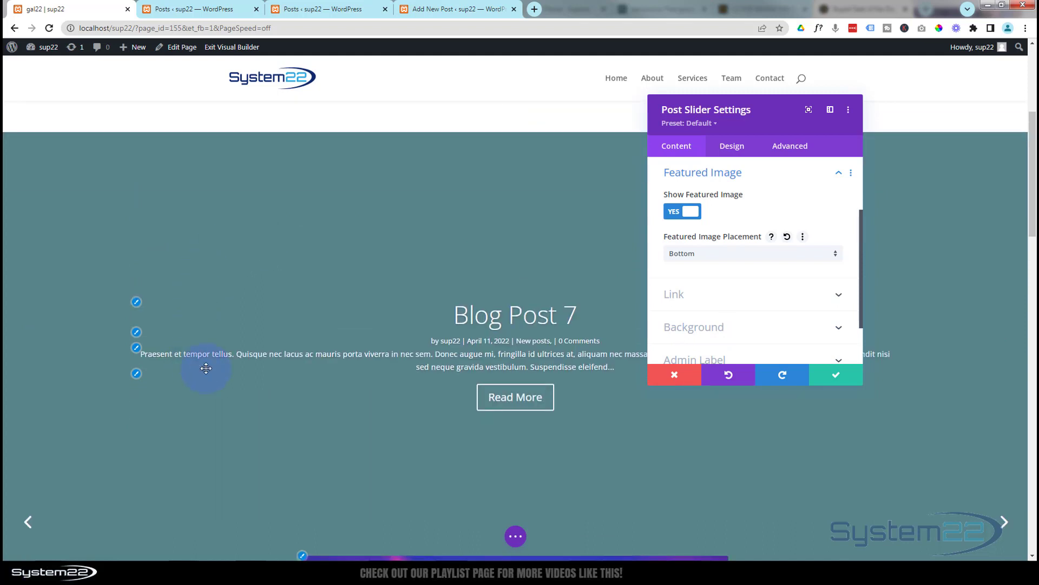
scroll(329, 327, "up", 4)
scroll(329, 328, "up", 1)
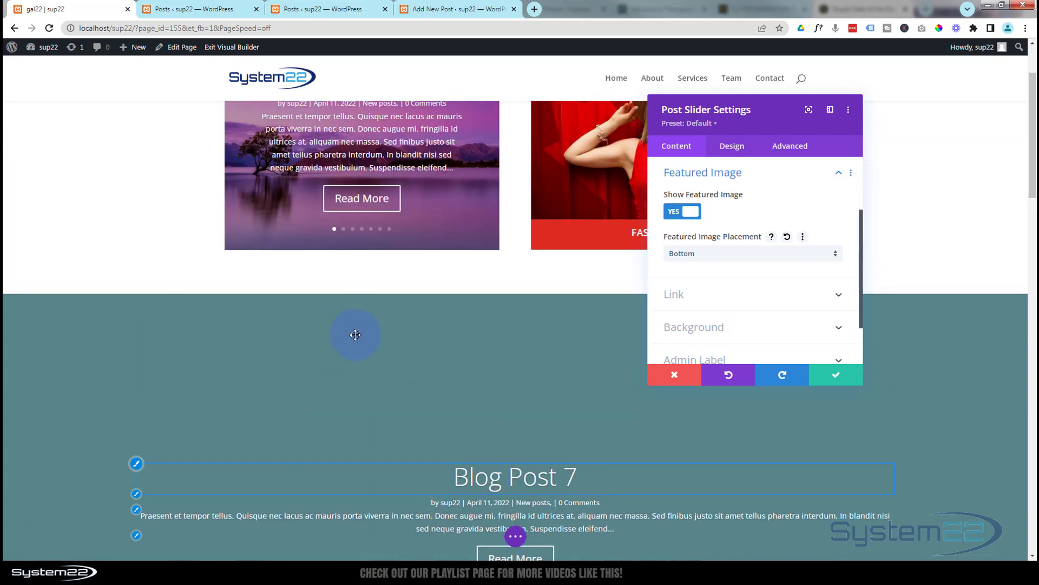
left_click(836, 375)
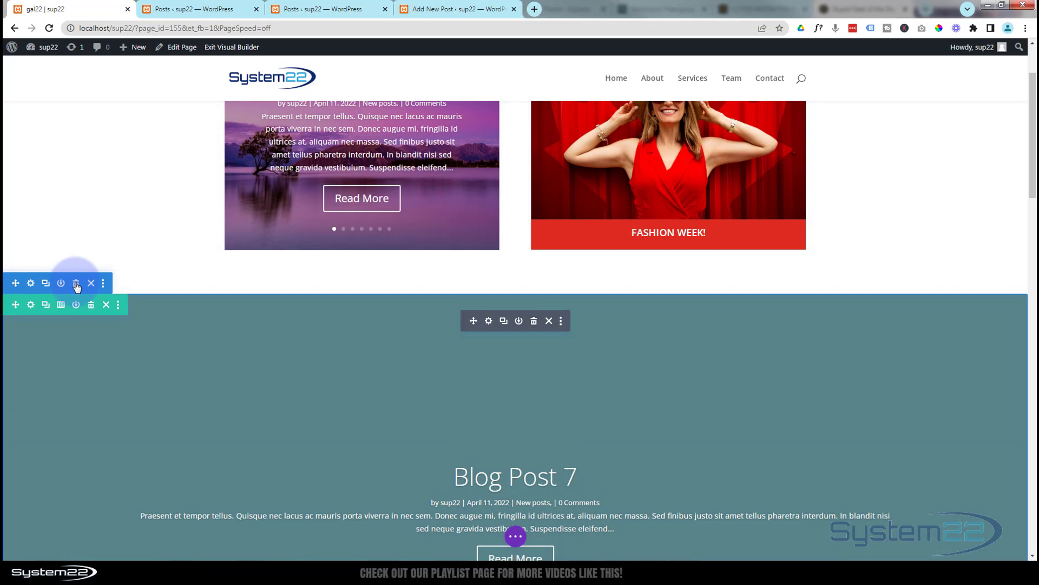
Delete the full-width slider section and open the Featured Image settings of the remaining Post Slider beside the Fashion Week module
left_click(76, 283)
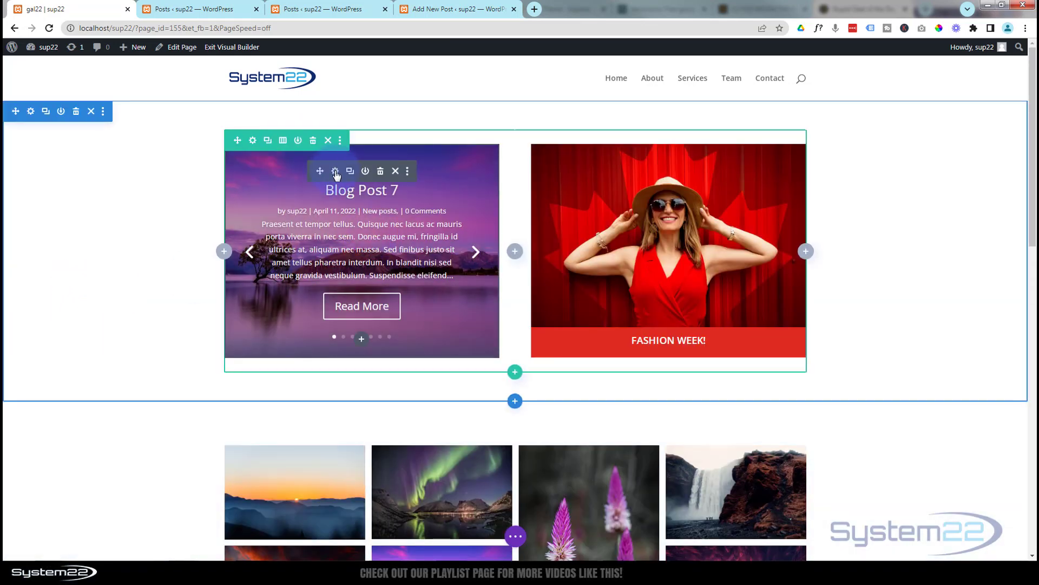
left_click(336, 173)
left_click(725, 209)
scroll(726, 209, "down", 2)
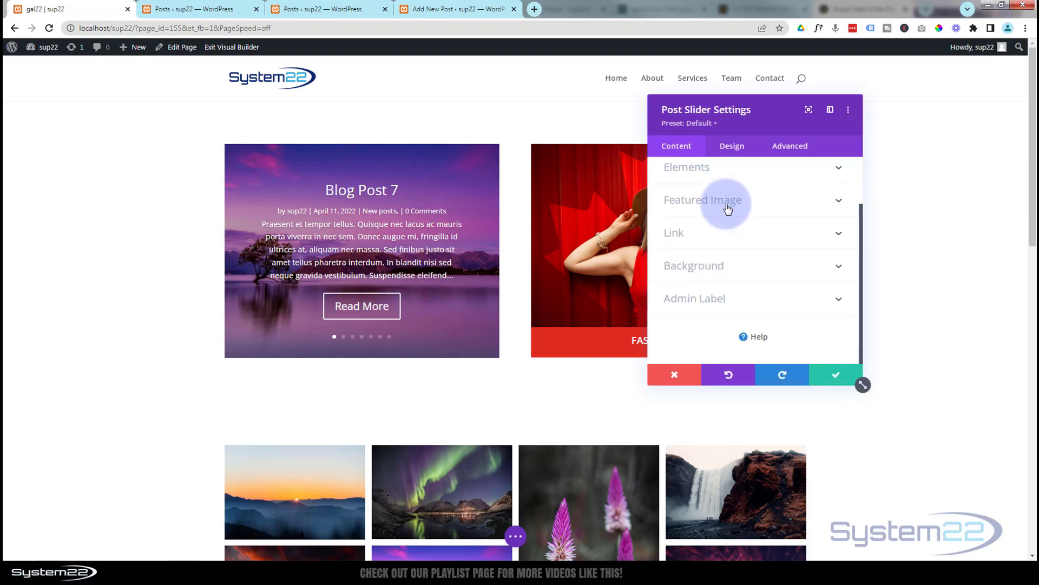
left_click(789, 210)
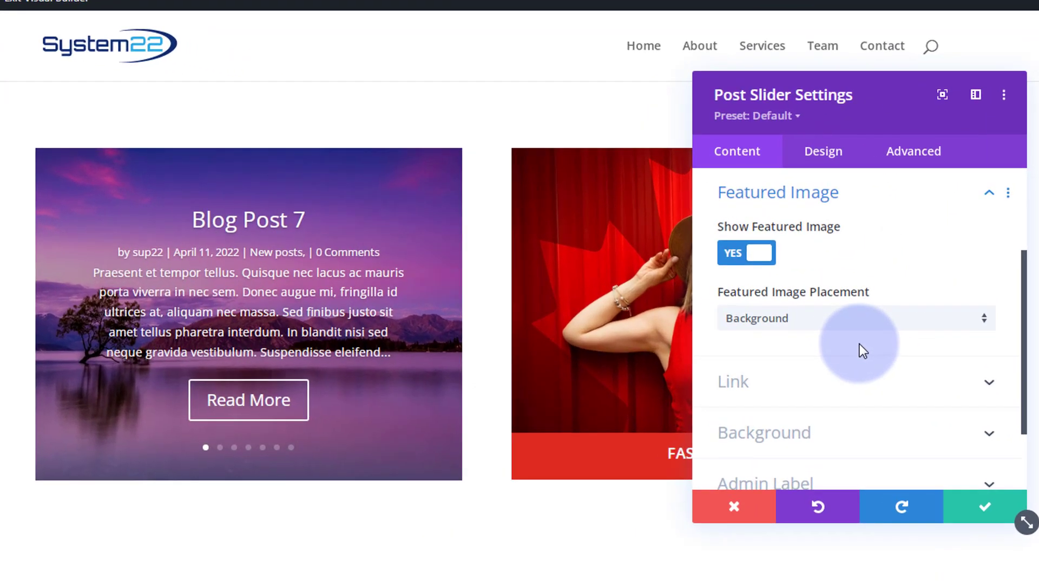
Try the Top featured image placement on this slider and set the placement back to Background
left_click(832, 325)
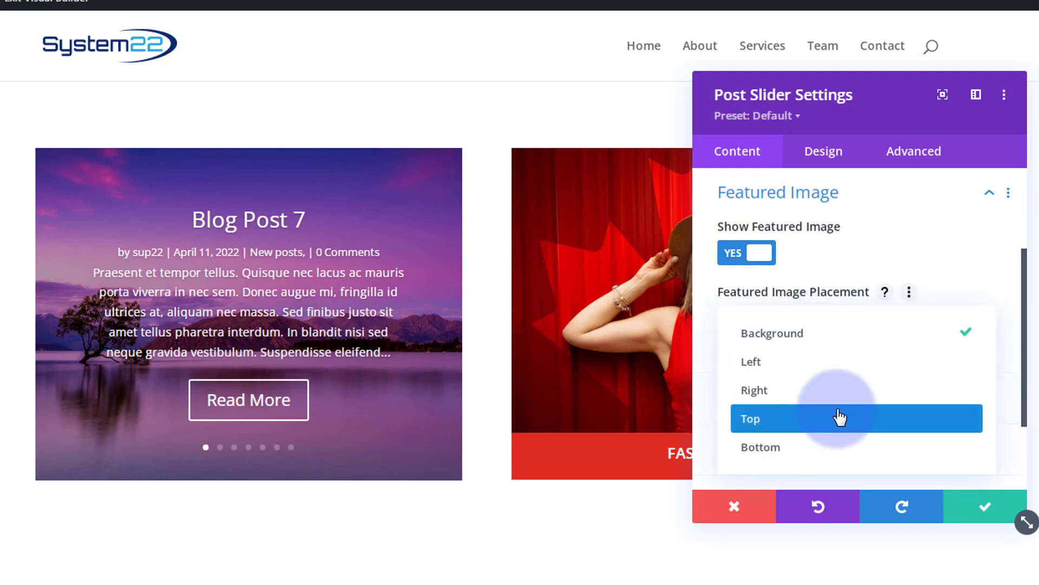
left_click(840, 417)
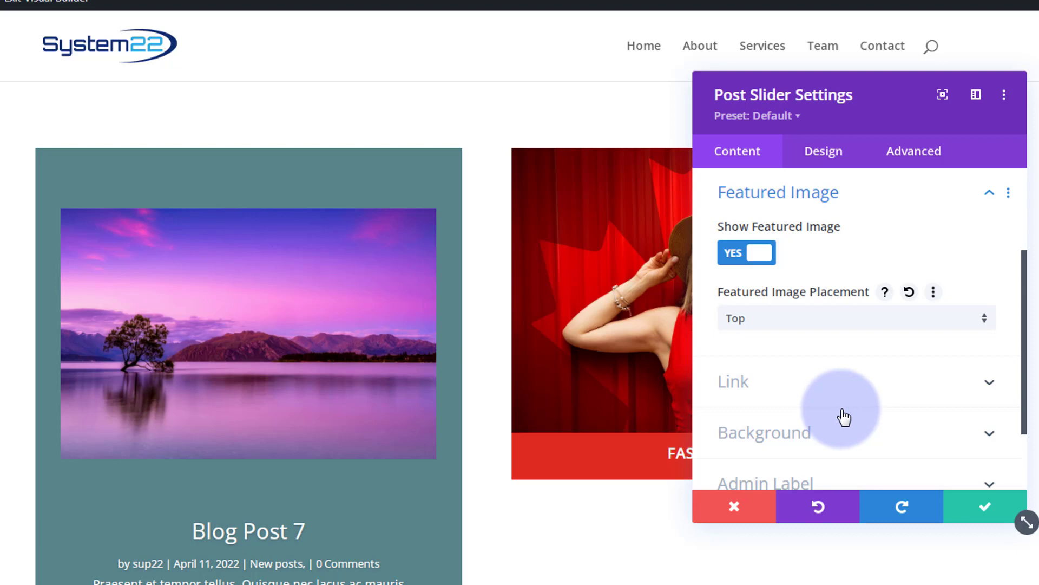
left_click(788, 324)
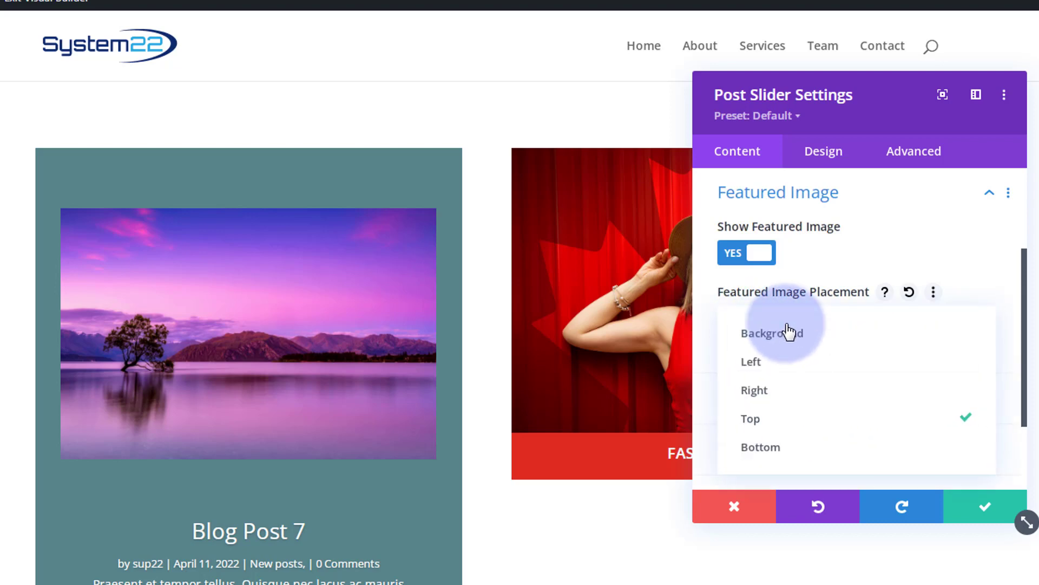
left_click(790, 334)
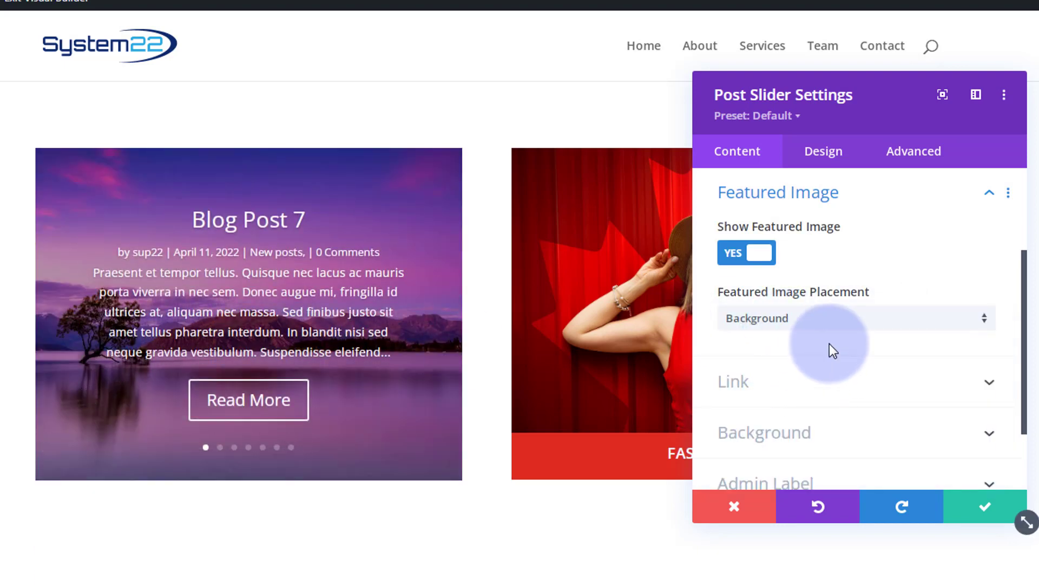
Review the module link URL and link target options without choosing a different target
scroll(829, 341, "down", 2)
left_click(825, 297)
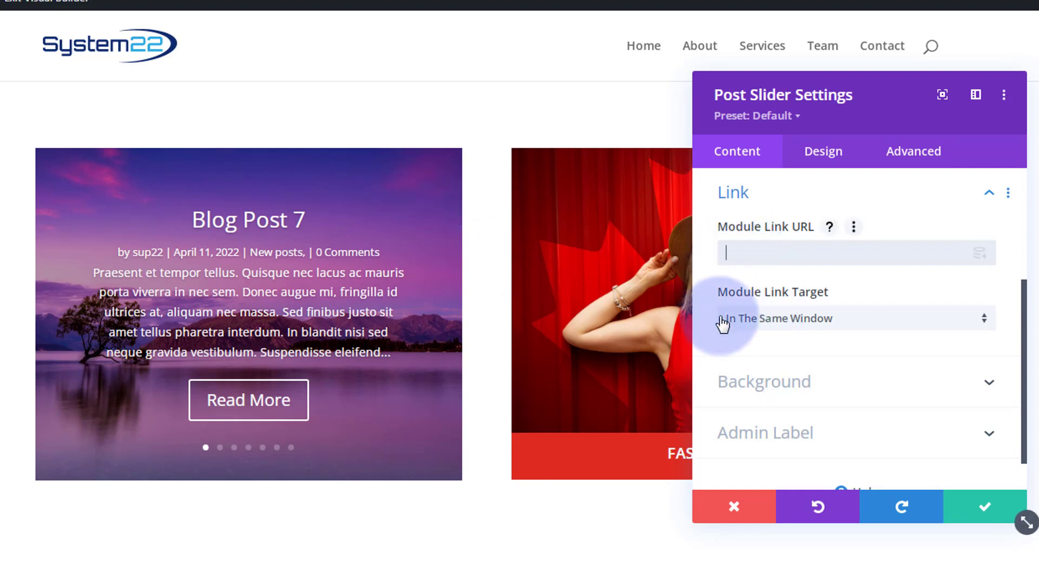
left_click(854, 323)
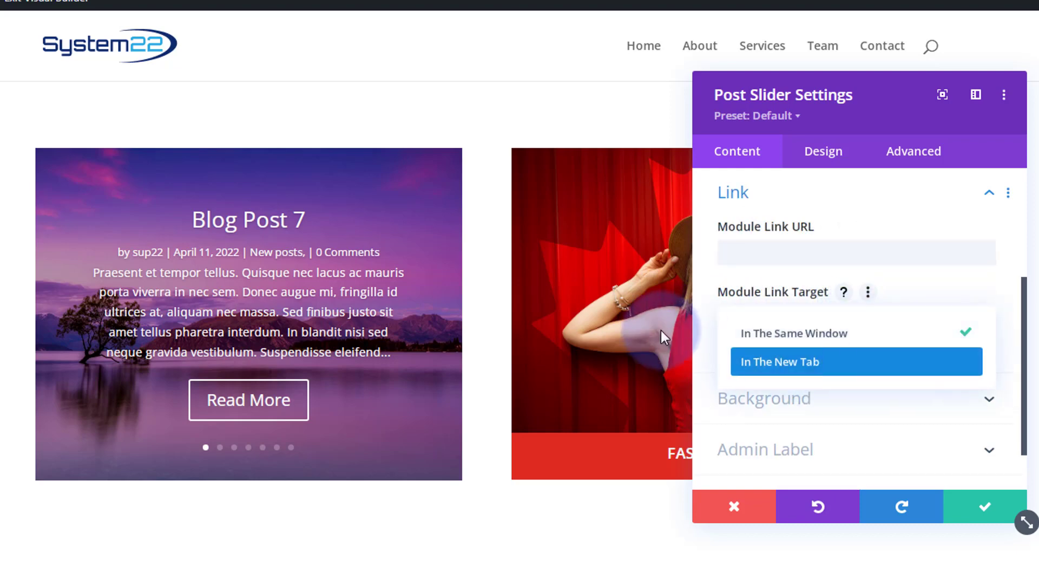
left_click(700, 326)
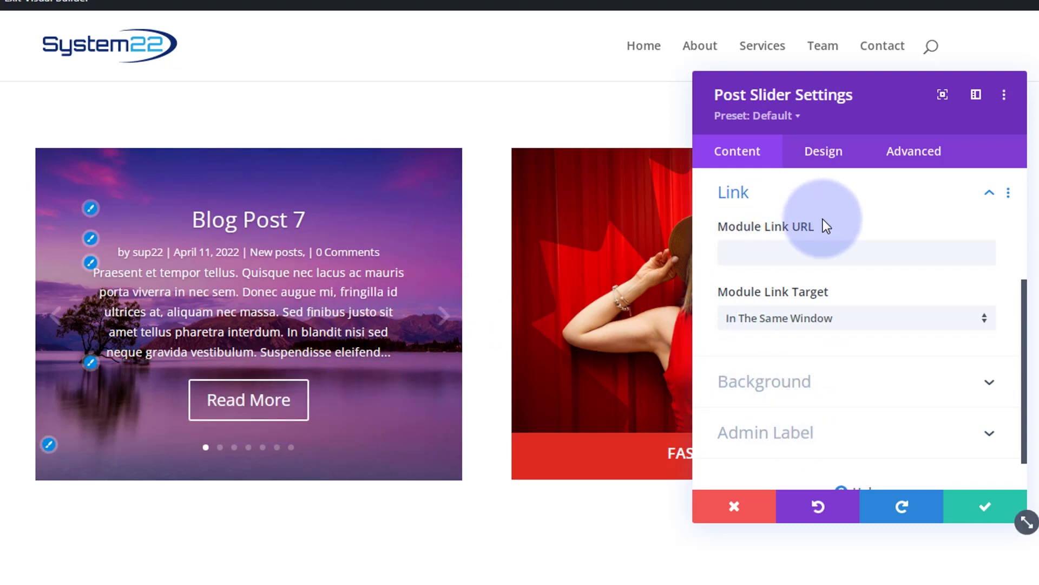
Set the slider's background overlay colour to semi-transparent black, rgba(0,0,0,0.31)
left_click(824, 155)
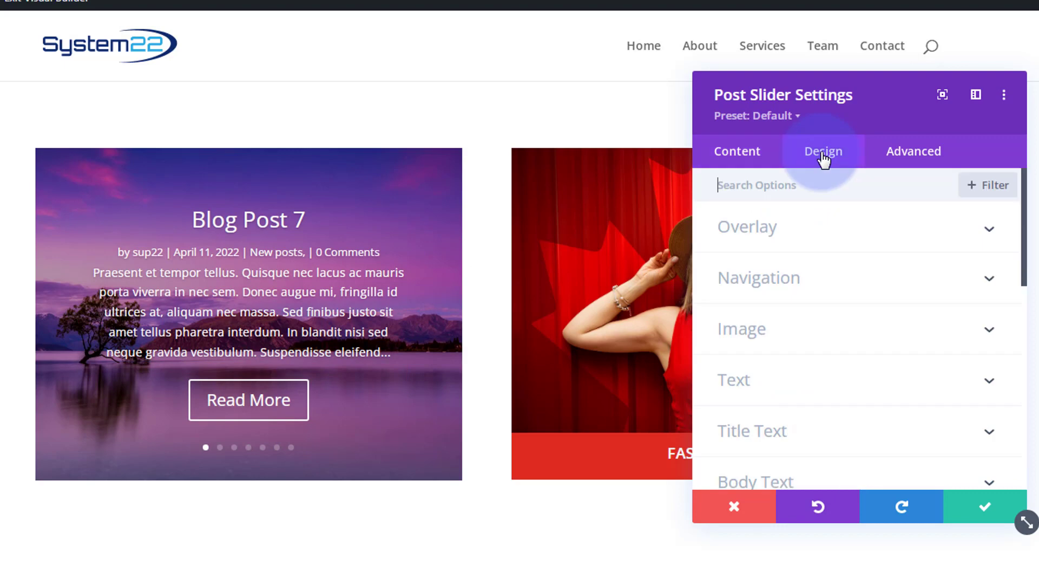
left_click(878, 238)
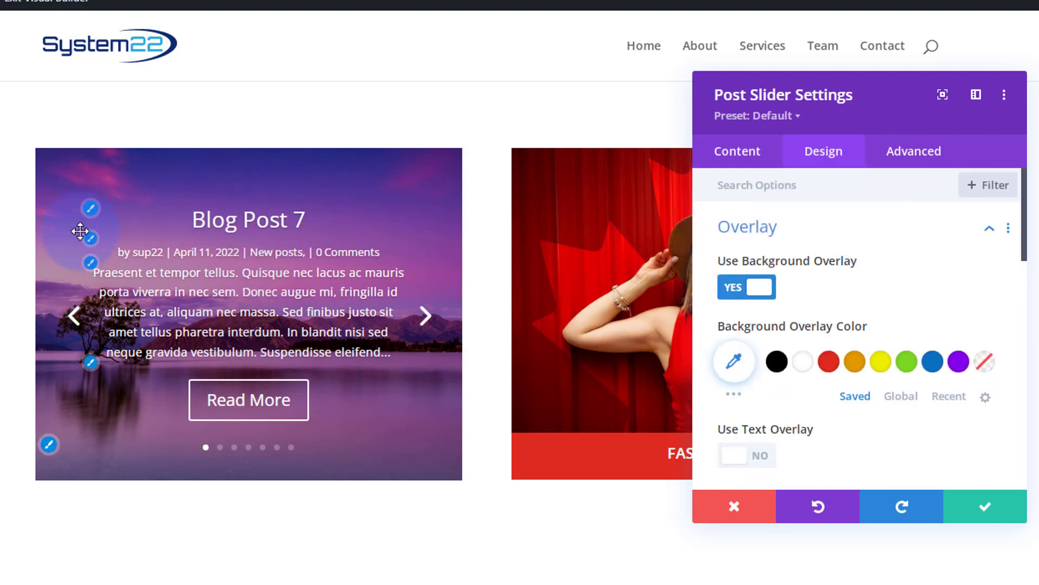
left_click(391, 353)
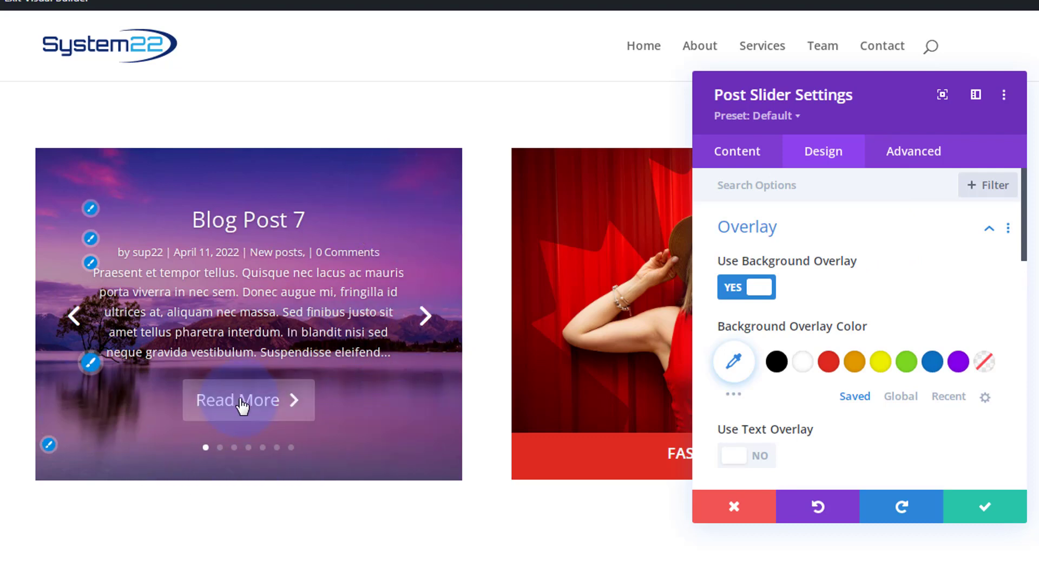
left_click(778, 361)
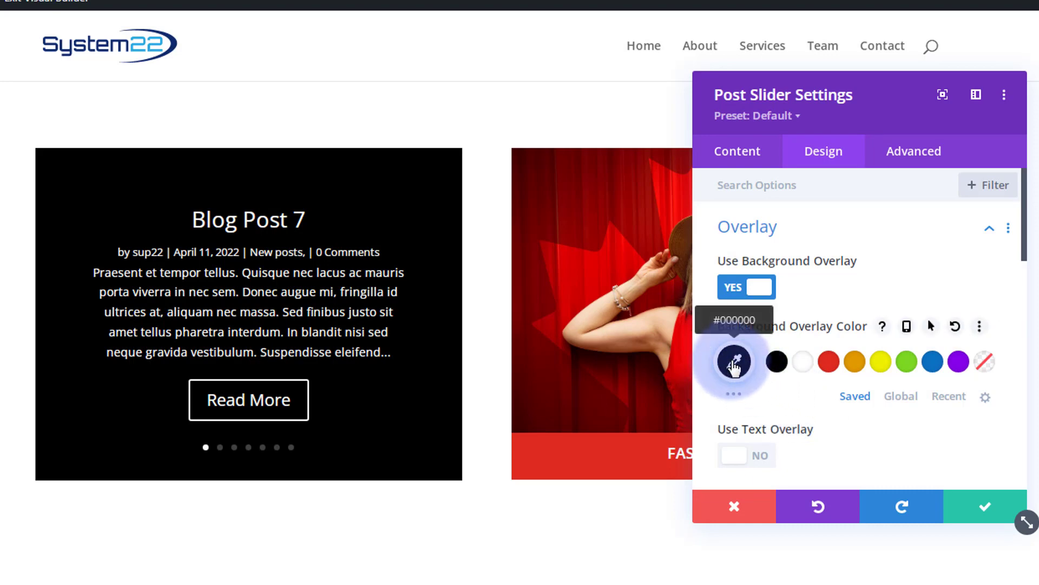
left_click(734, 361)
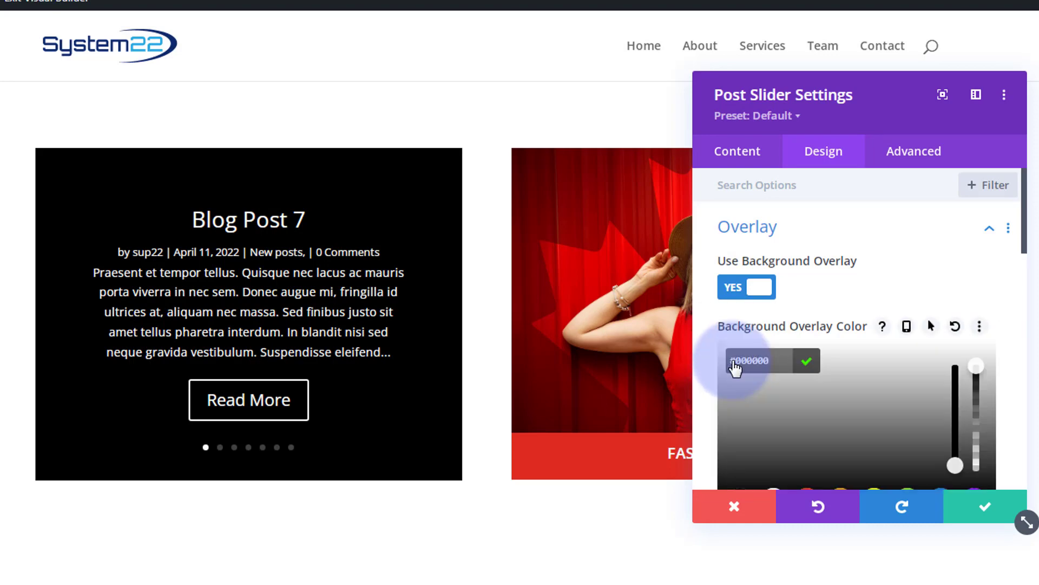
scroll(842, 401, "down", 2)
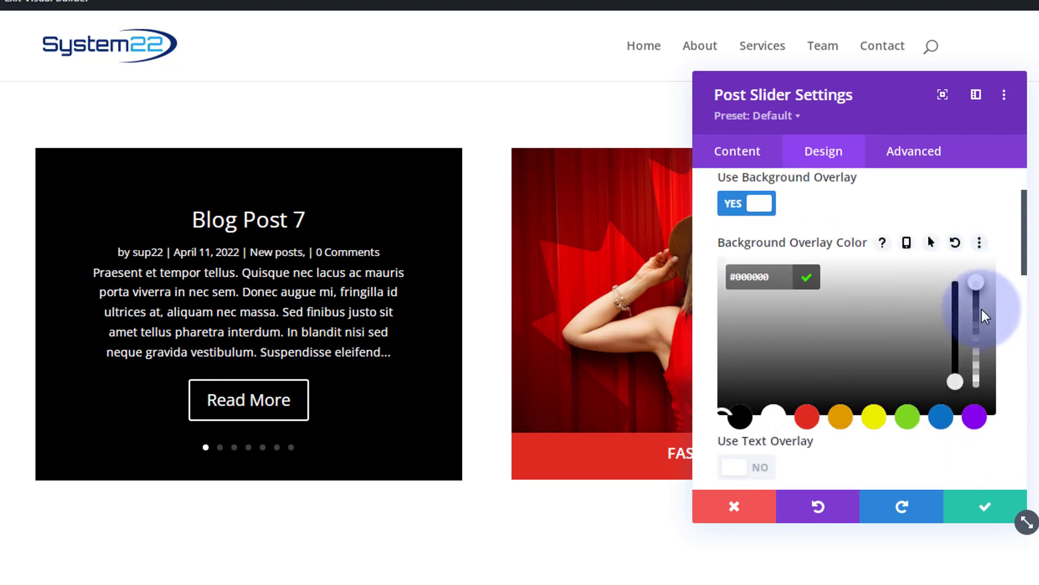
left_click_drag(982, 310, 978, 358)
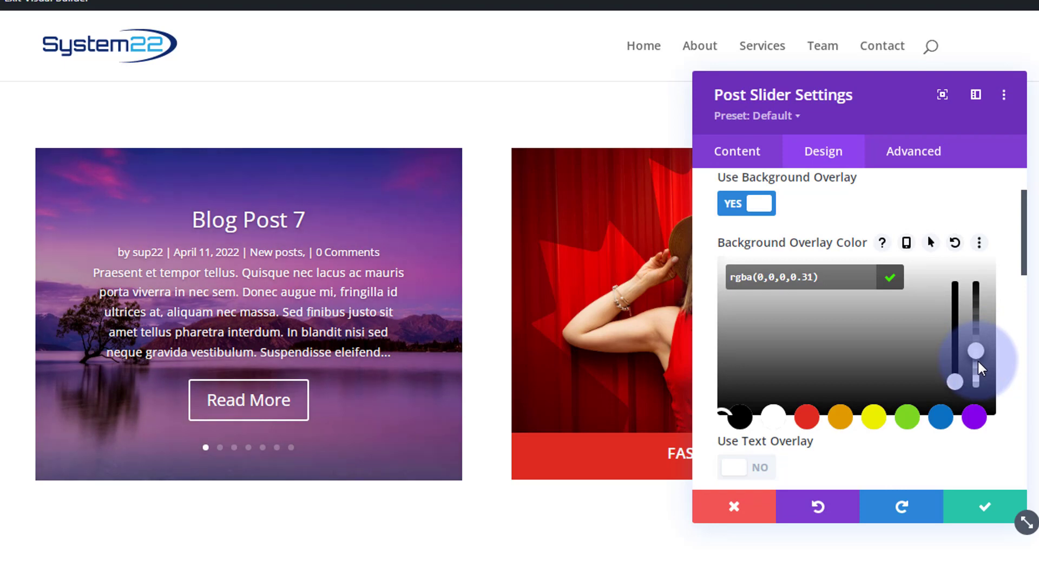
scroll(834, 377, "up", 3)
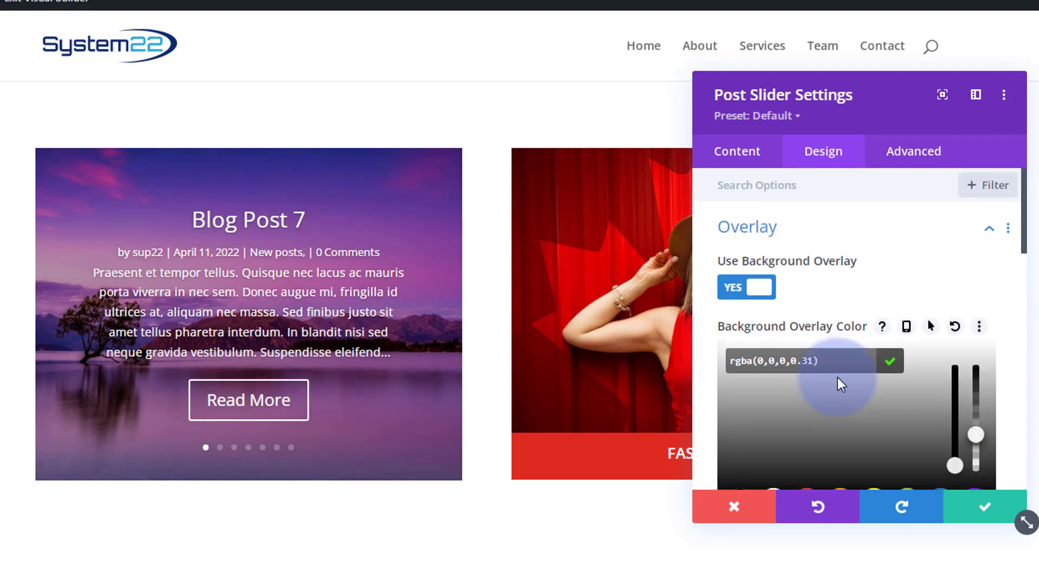
Turn the slider's background overlay off and on again to compare how readable the text is
left_click(733, 292)
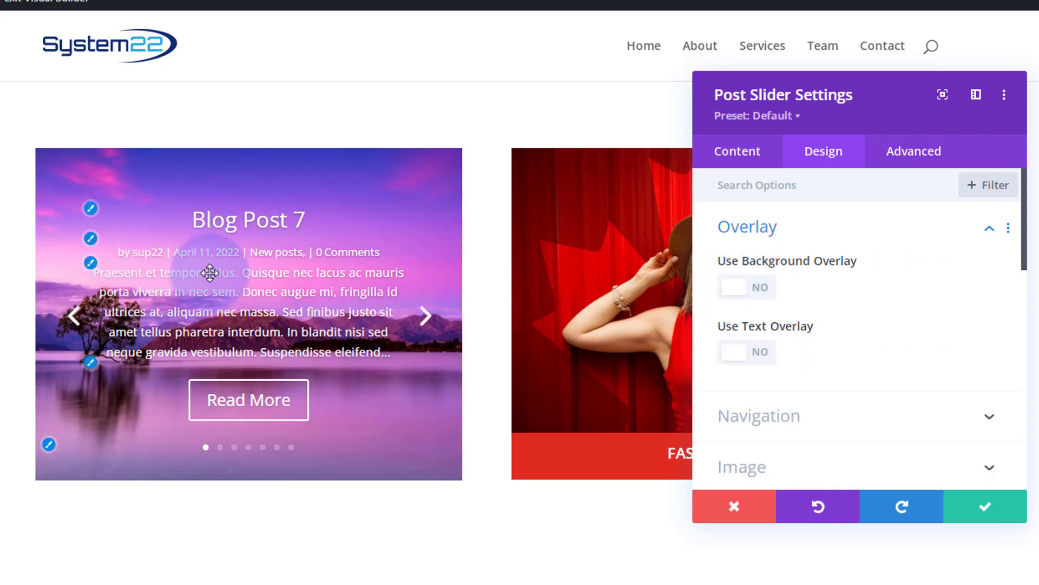
left_click(768, 291)
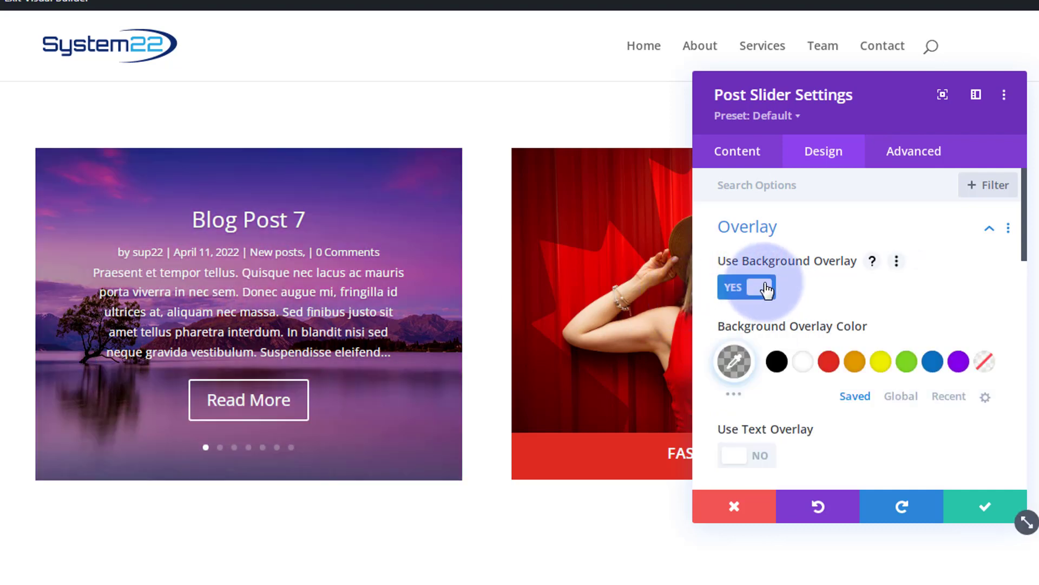
scroll(767, 291, "down", 3)
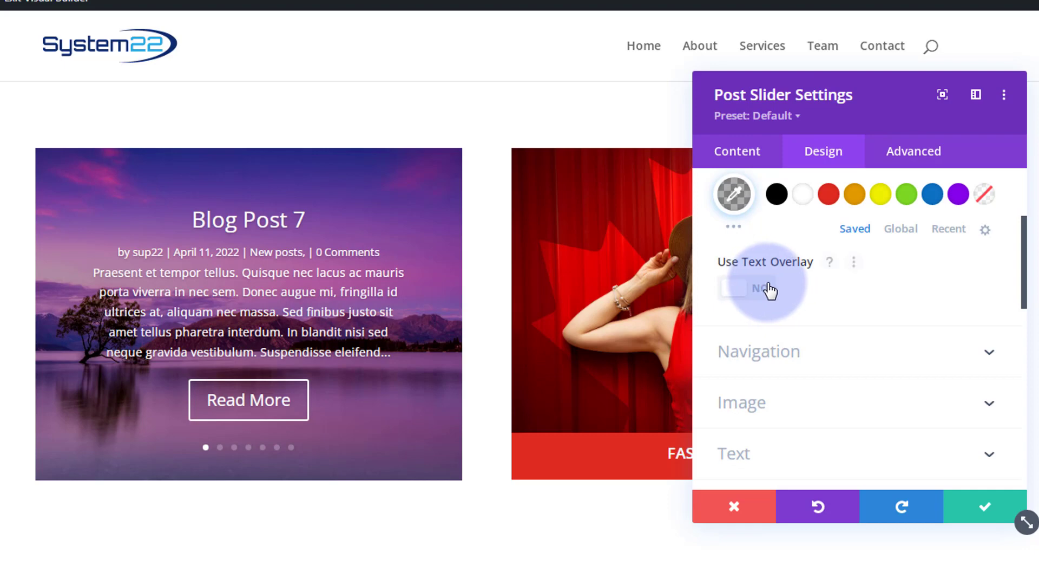
scroll(771, 291, "up", 1)
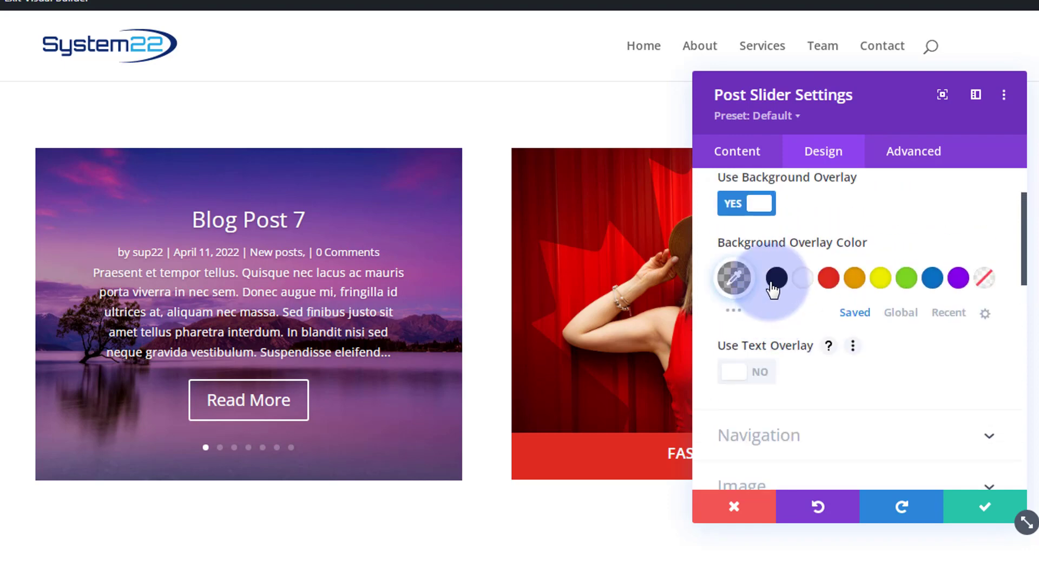
Try a semi-transparent black text overlay without and with the background overlay, and leave only the background overlay enabled
left_click(739, 204)
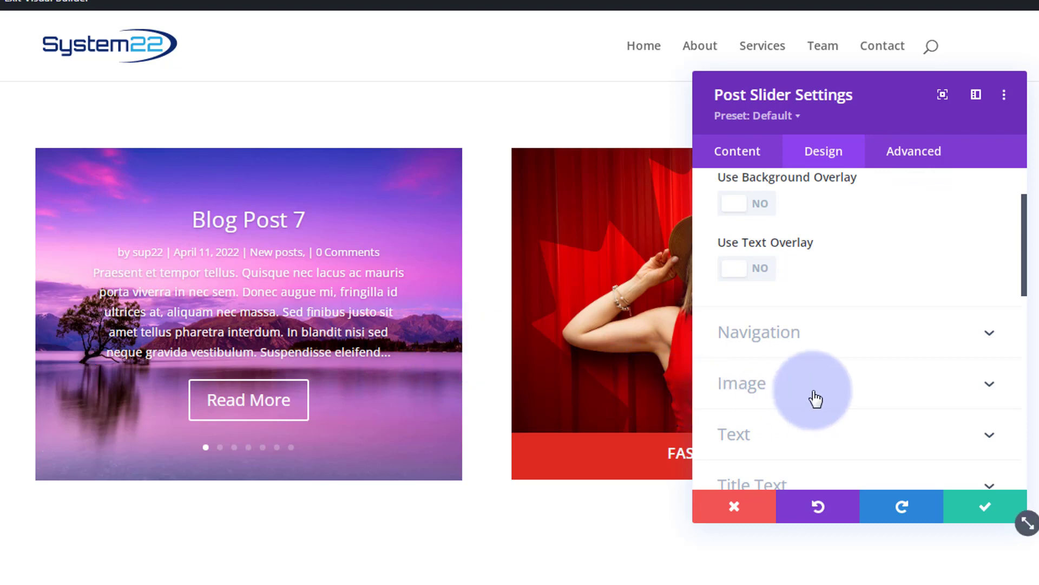
left_click(760, 271)
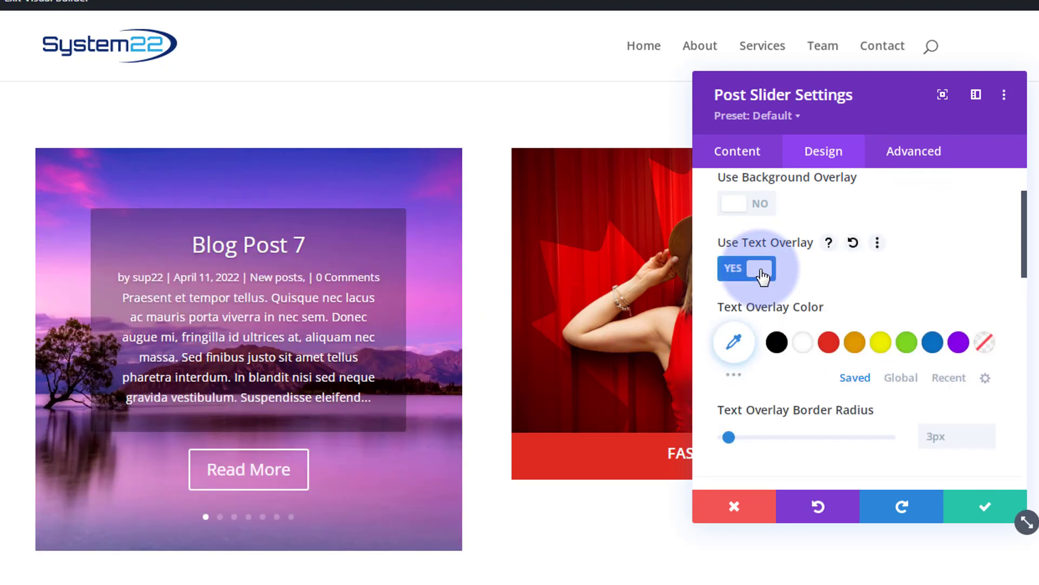
left_click(734, 341)
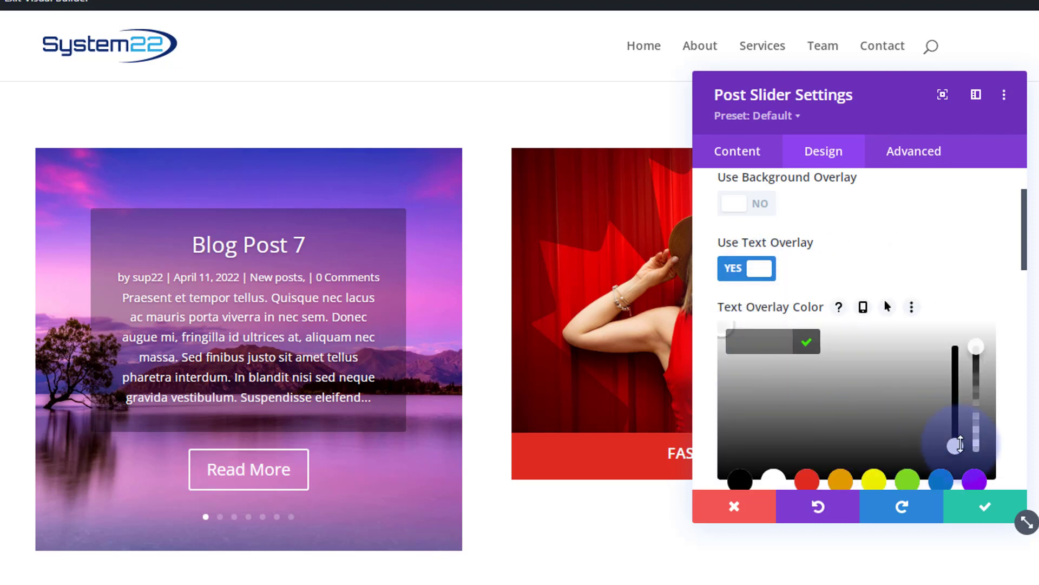
left_click_drag(957, 444, 957, 427)
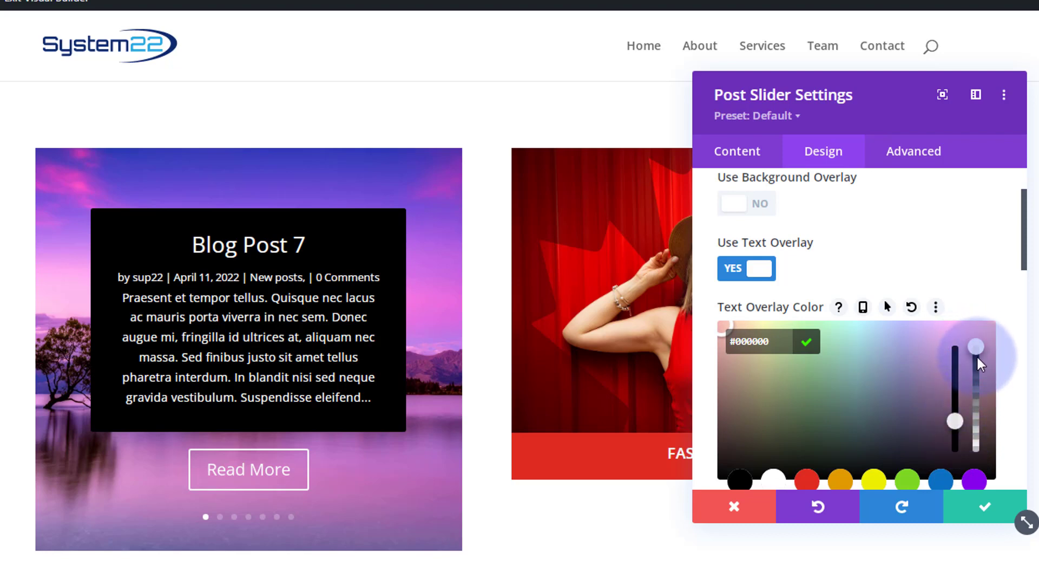
left_click_drag(979, 371, 962, 415)
left_click(735, 203)
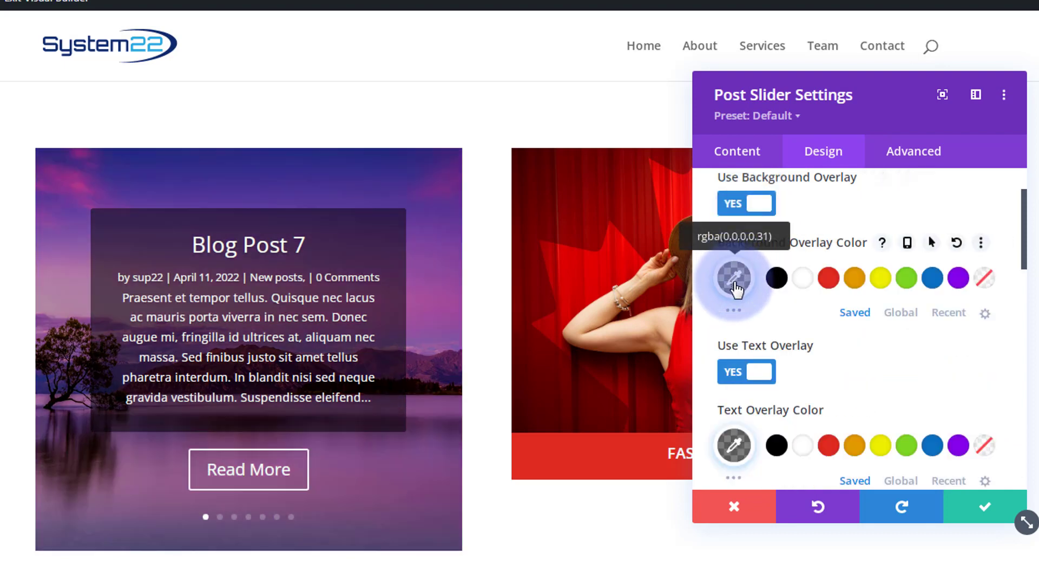
left_click(736, 374)
left_click(738, 379)
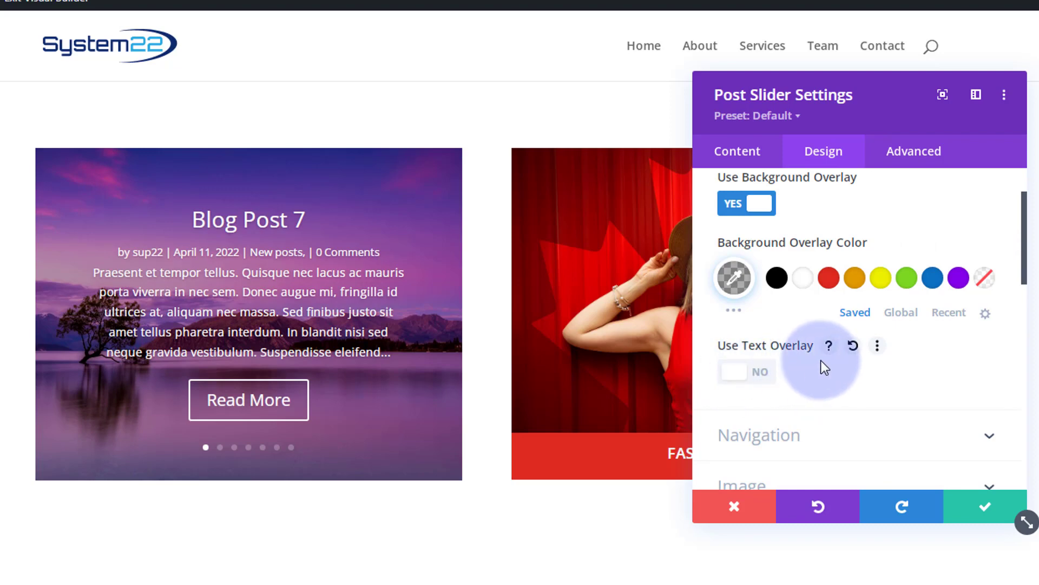
Look through the navigation arrow colour choices and set the slider's dot navigation colour to purple
scroll(820, 359, "down", 2)
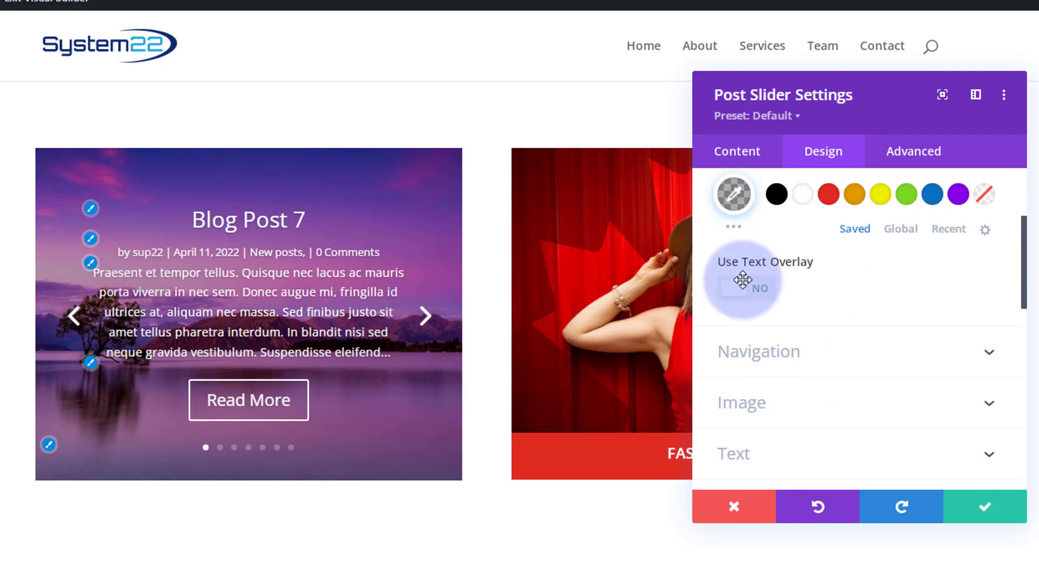
left_click(871, 357)
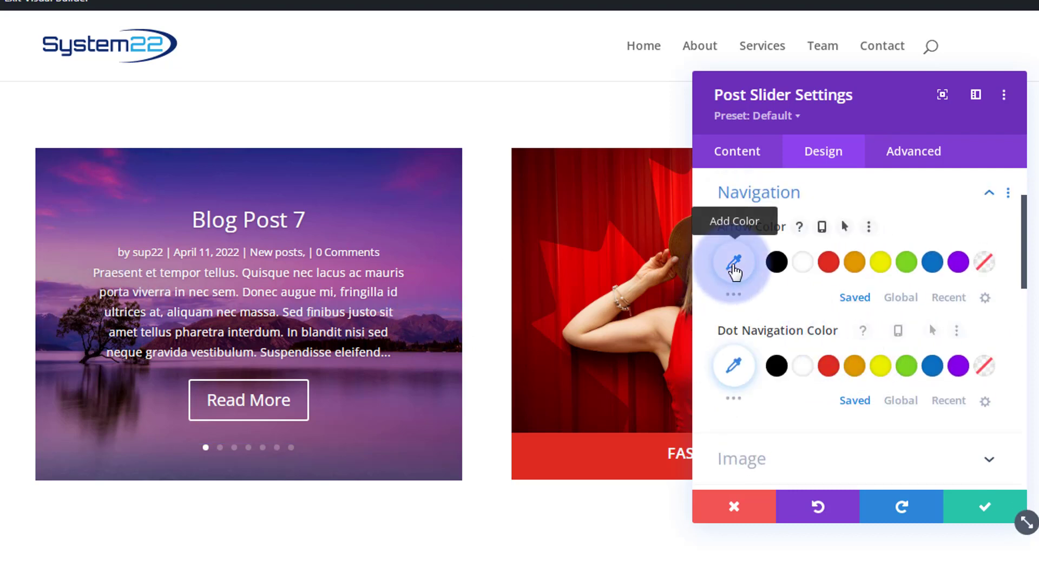
mouse_move(429, 250)
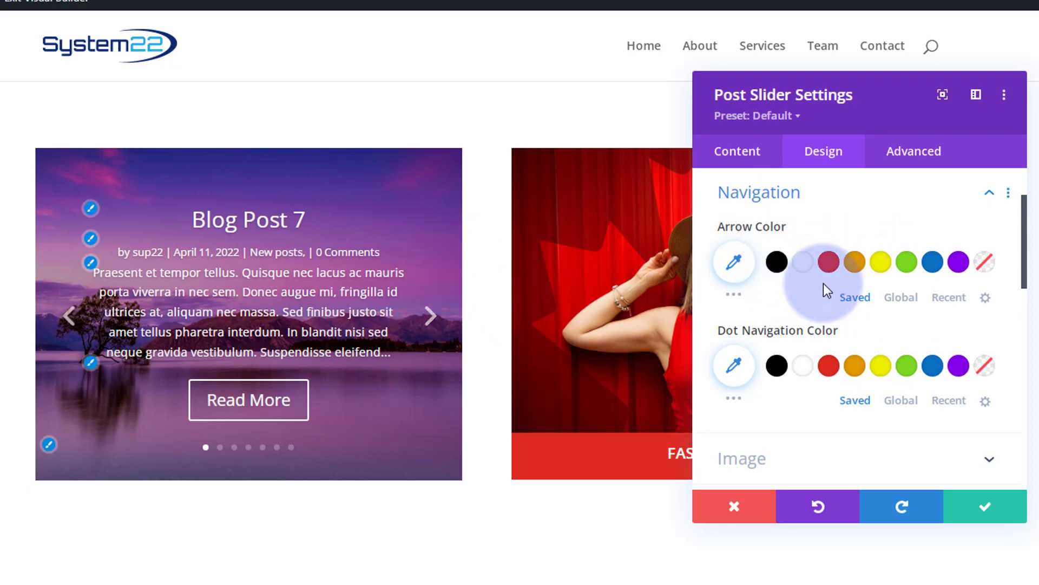
left_click(738, 297)
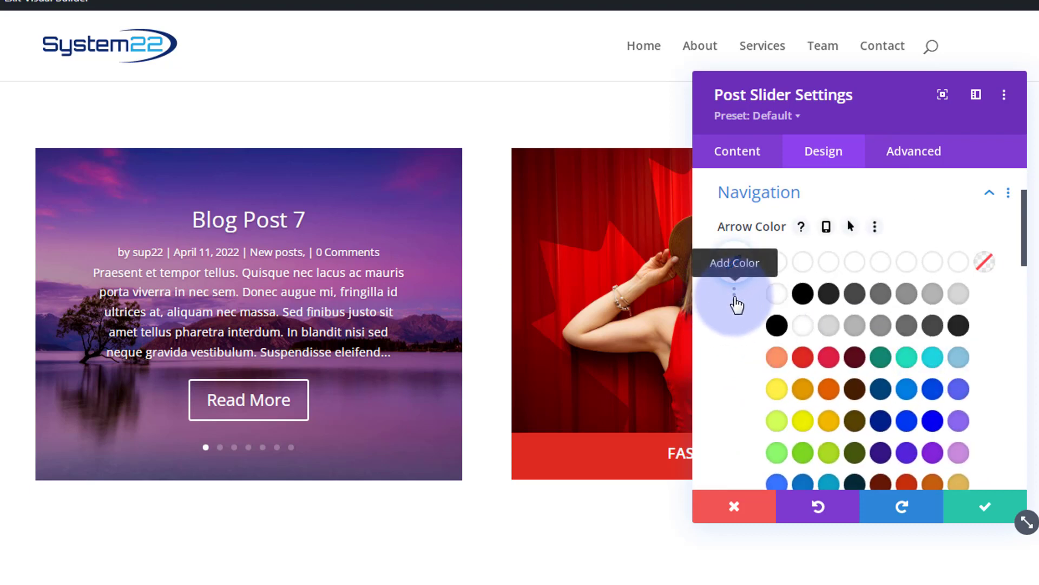
left_click(735, 296)
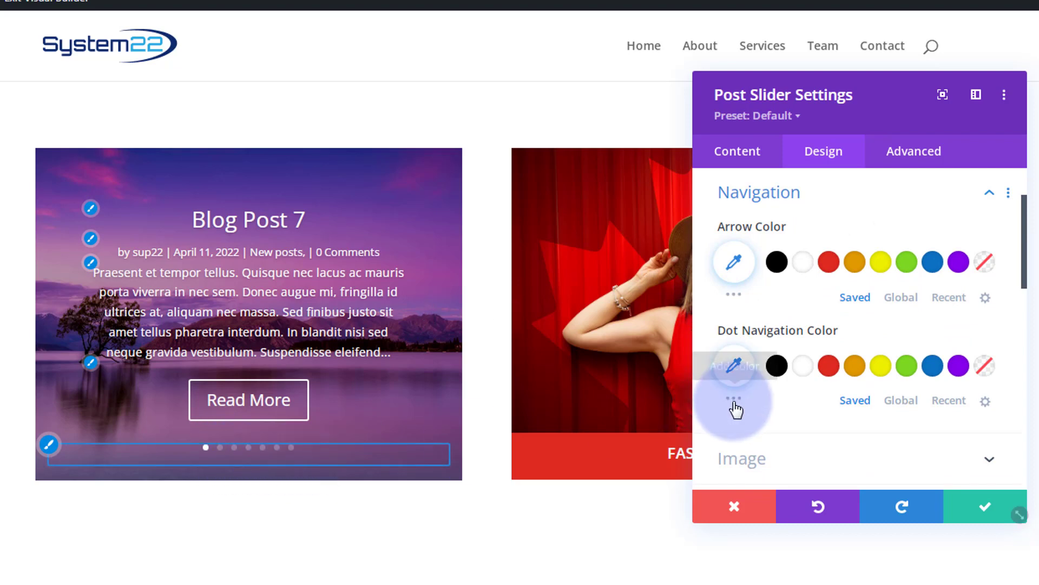
left_click(960, 366)
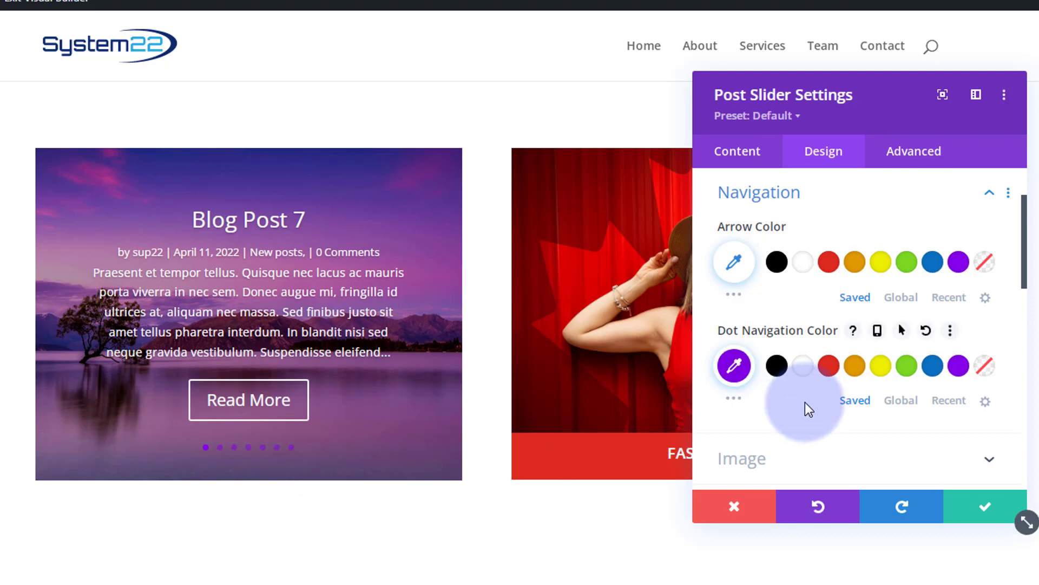
scroll(807, 408, "down", 3)
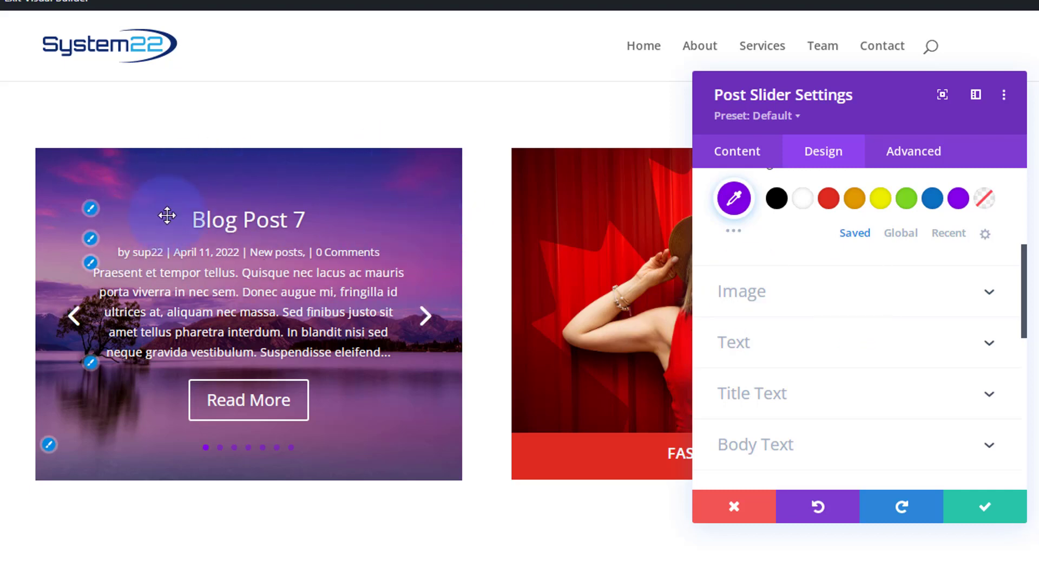
Look through the slider's image design options, from rounded corners and borders to colour filters and blend mode
left_click(916, 296)
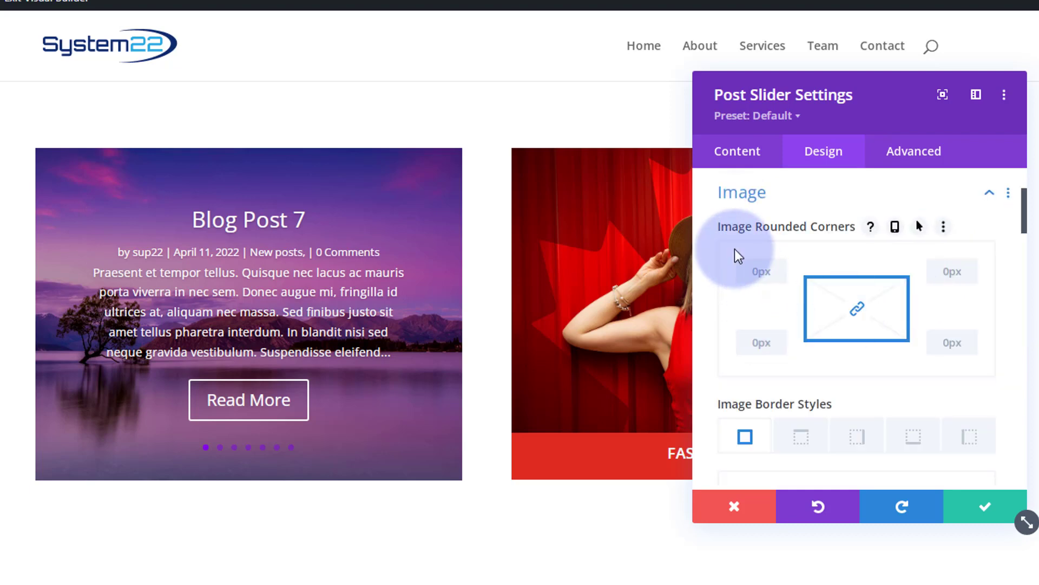
scroll(789, 347, "down", 10)
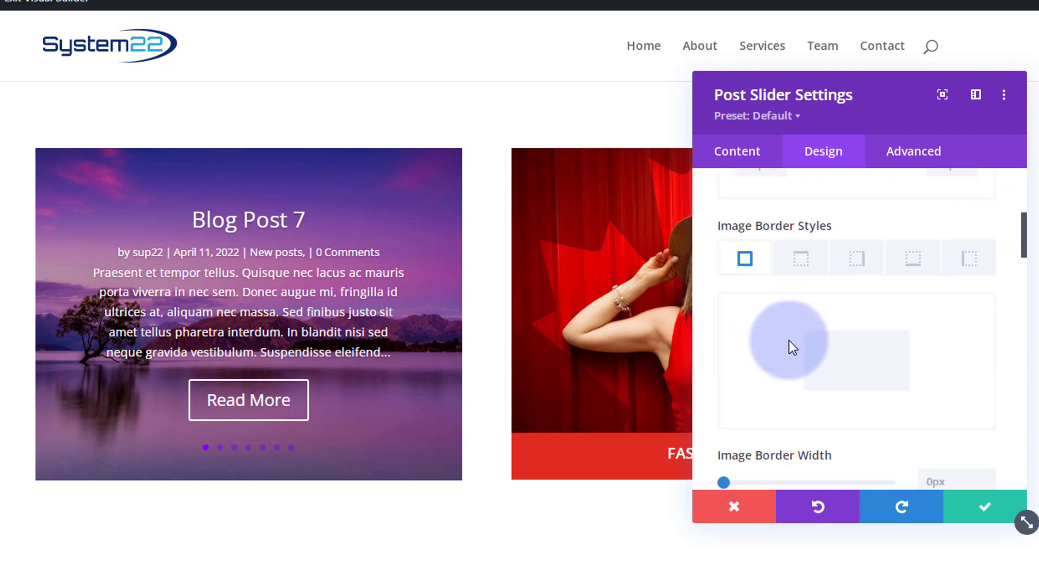
scroll(792, 348, "down", 10)
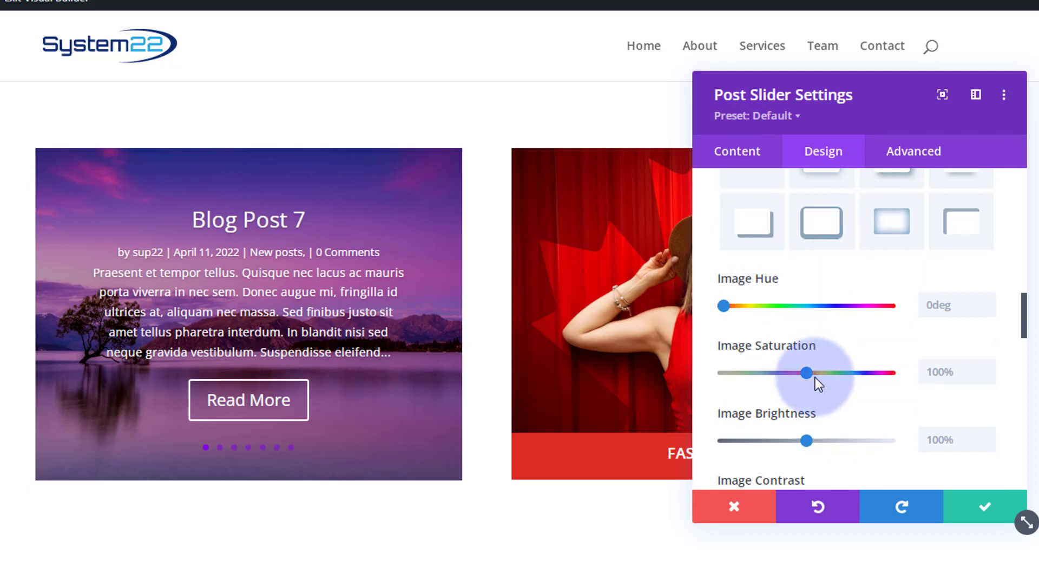
scroll(820, 375, "down", 5)
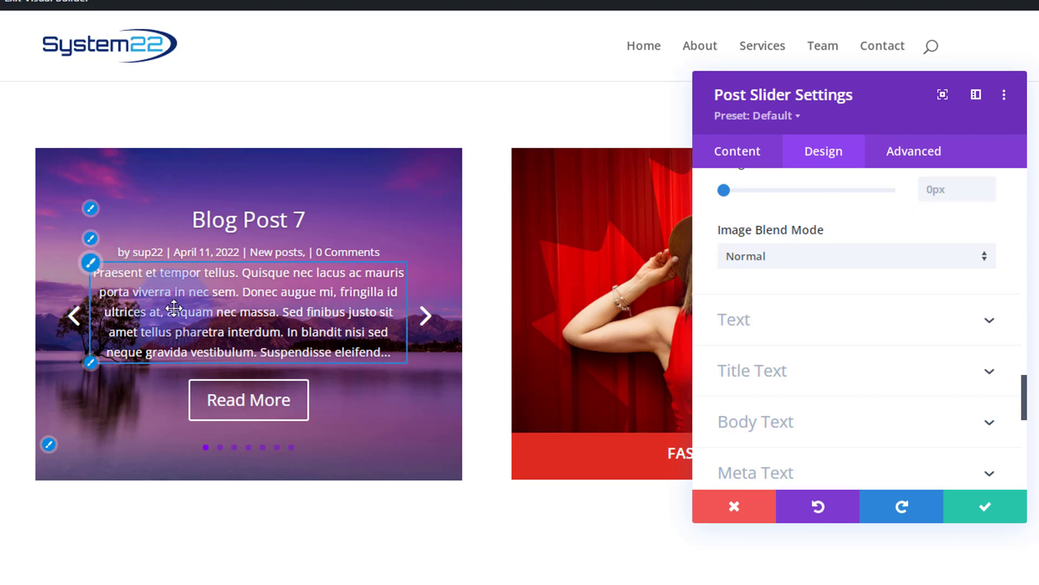
Style the slider's post title text in uppercase with a Semi Bold font weight
left_click(91, 209)
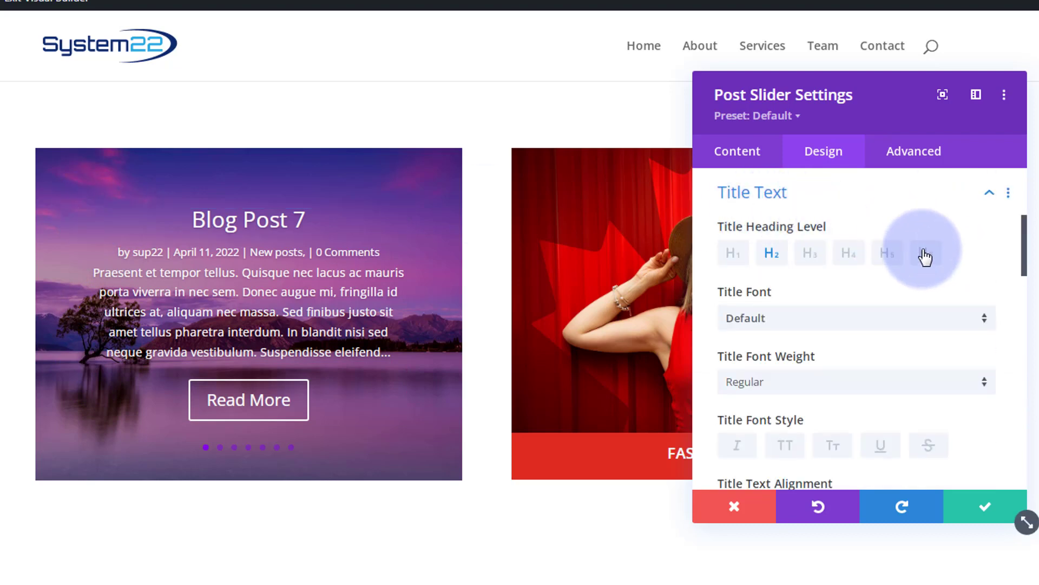
scroll(923, 249, "down", 3)
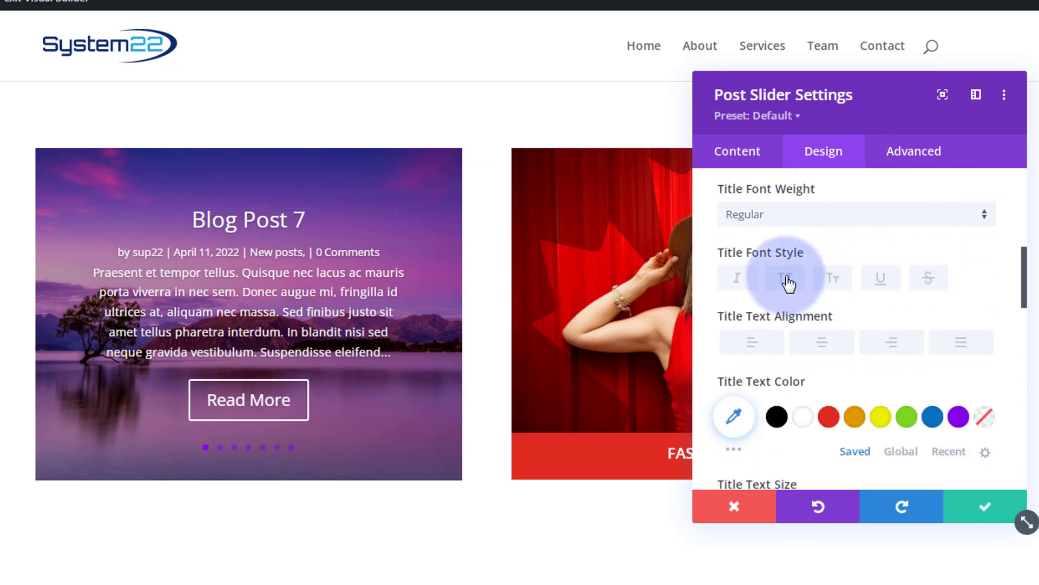
left_click(788, 279)
left_click(808, 215)
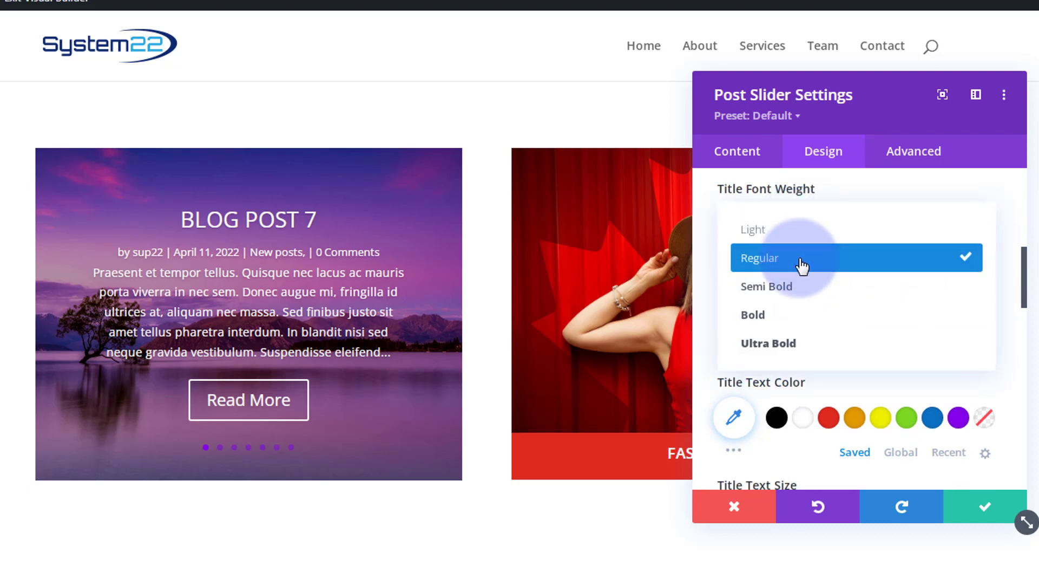
left_click(791, 287)
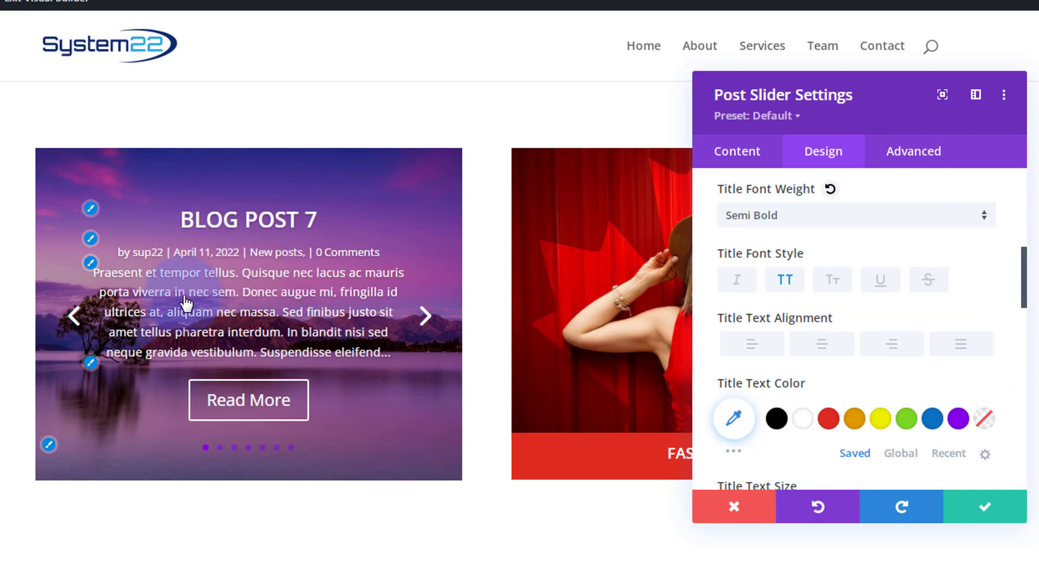
Look through the remaining title text options and the body text options, including the list of available body fonts
scroll(947, 319, "down", 10)
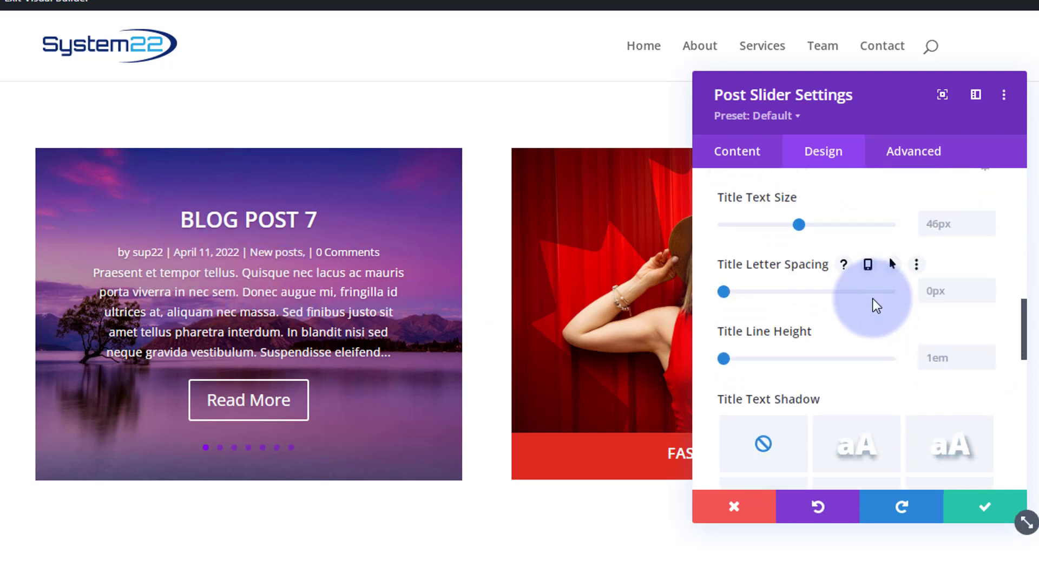
scroll(876, 306, "down", 1)
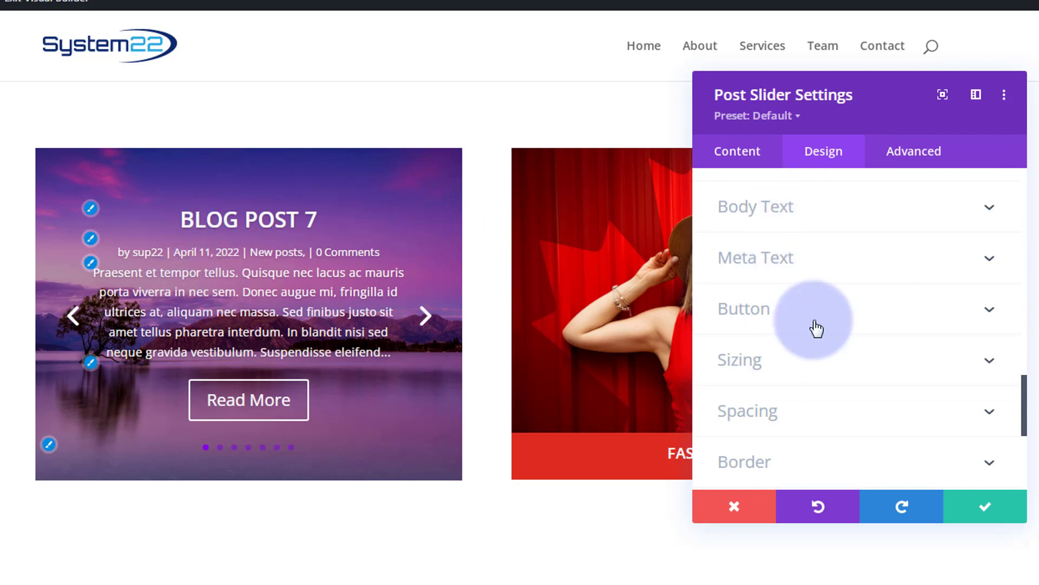
left_click(812, 211)
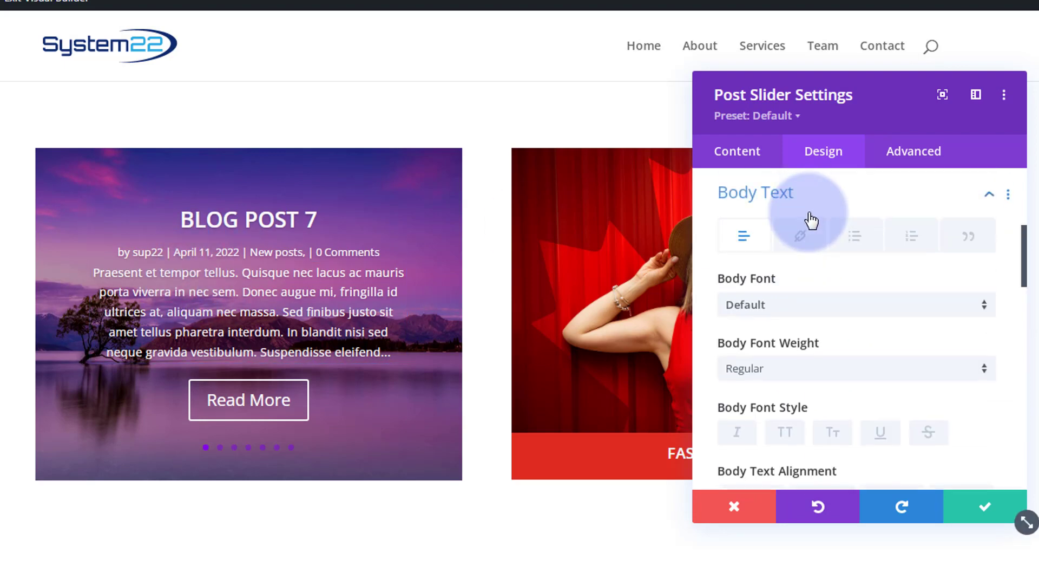
scroll(811, 219, "down", 2)
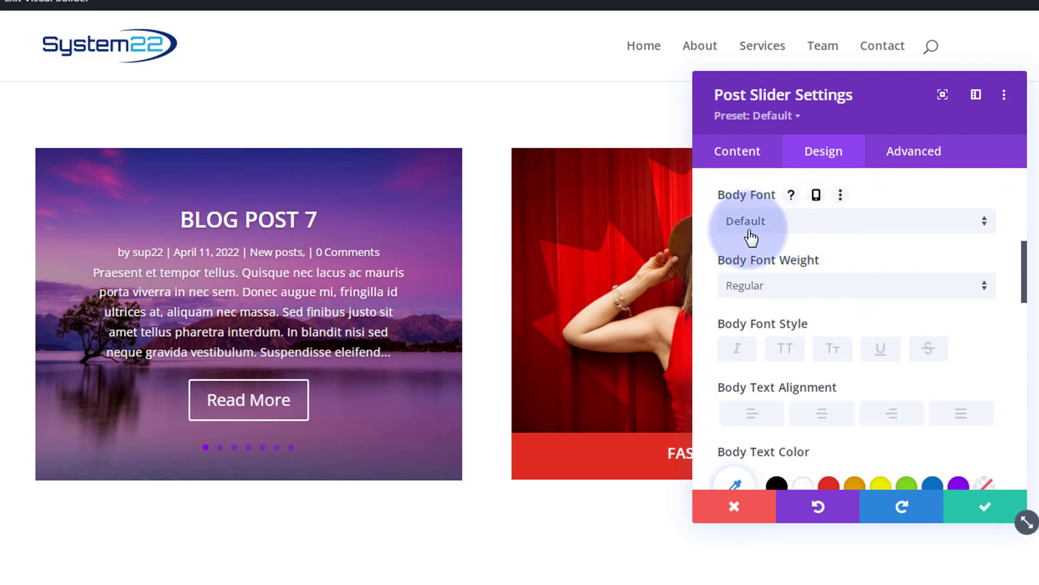
left_click(804, 230)
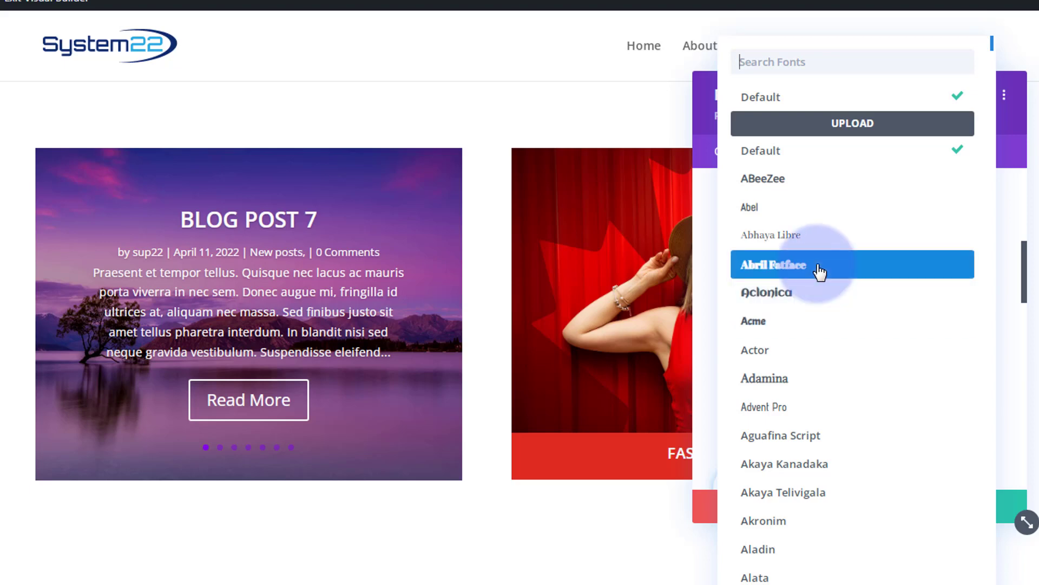
left_click(708, 138)
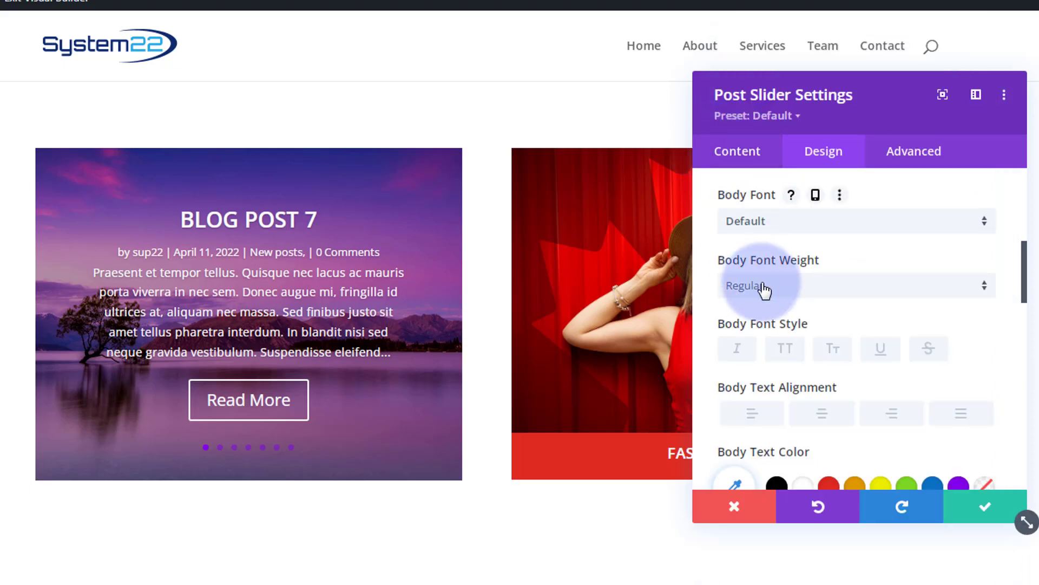
scroll(764, 290, "down", 15)
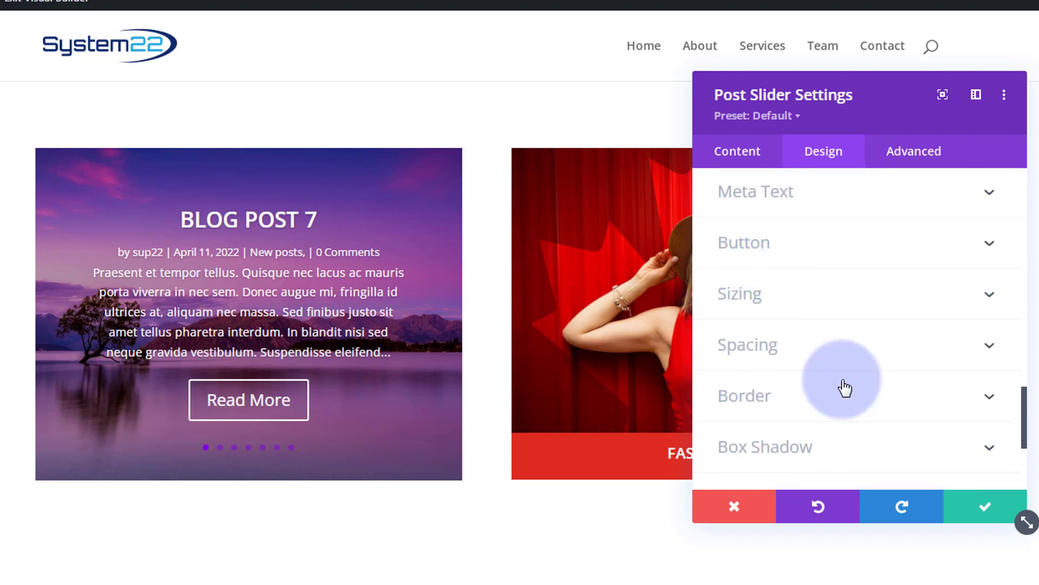
Enable custom styles for the Read More button and set its background colour to purple, #8300e9
left_click(823, 244)
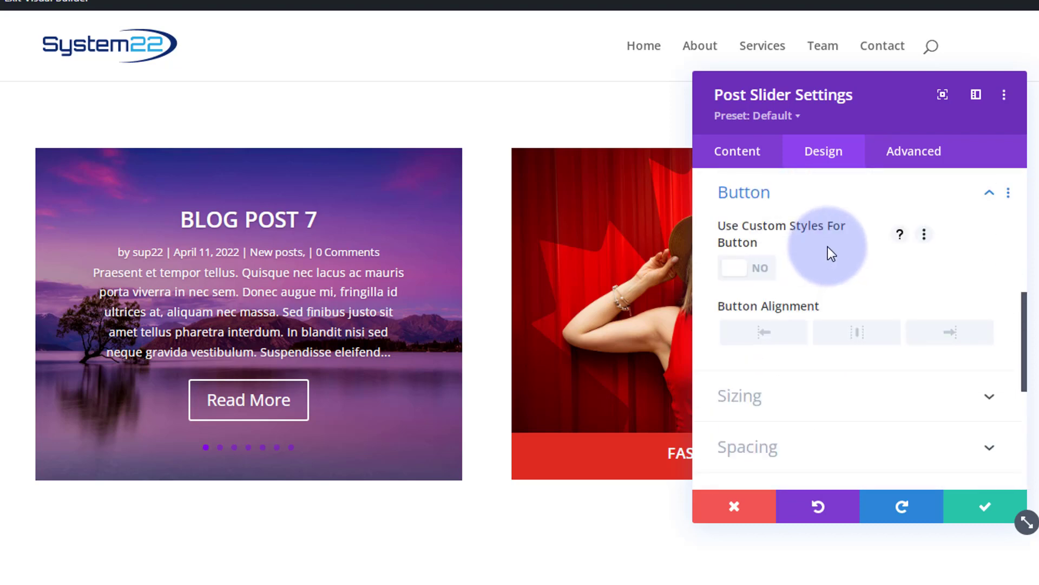
left_click(156, 386)
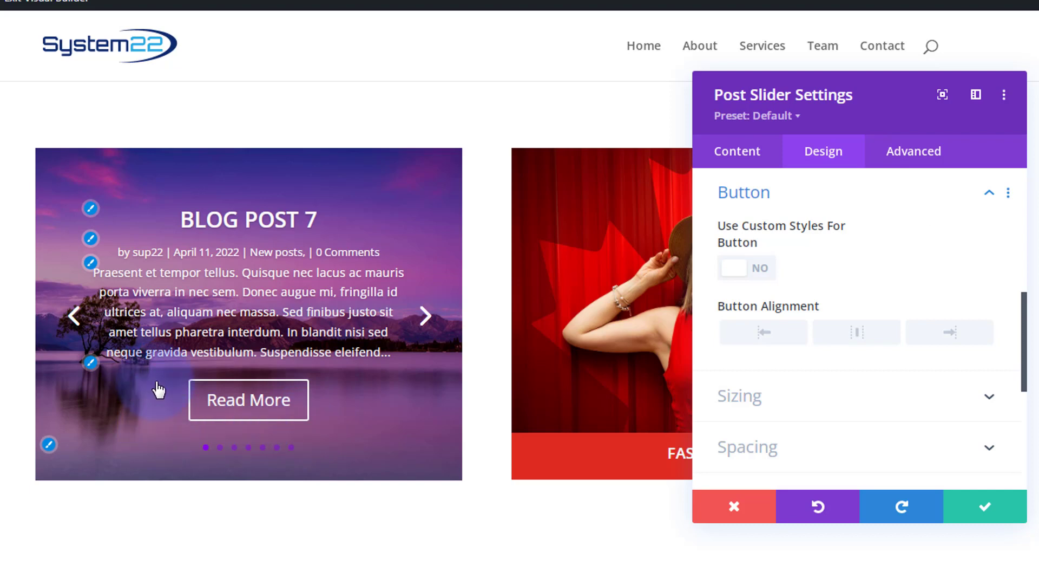
left_click(764, 270)
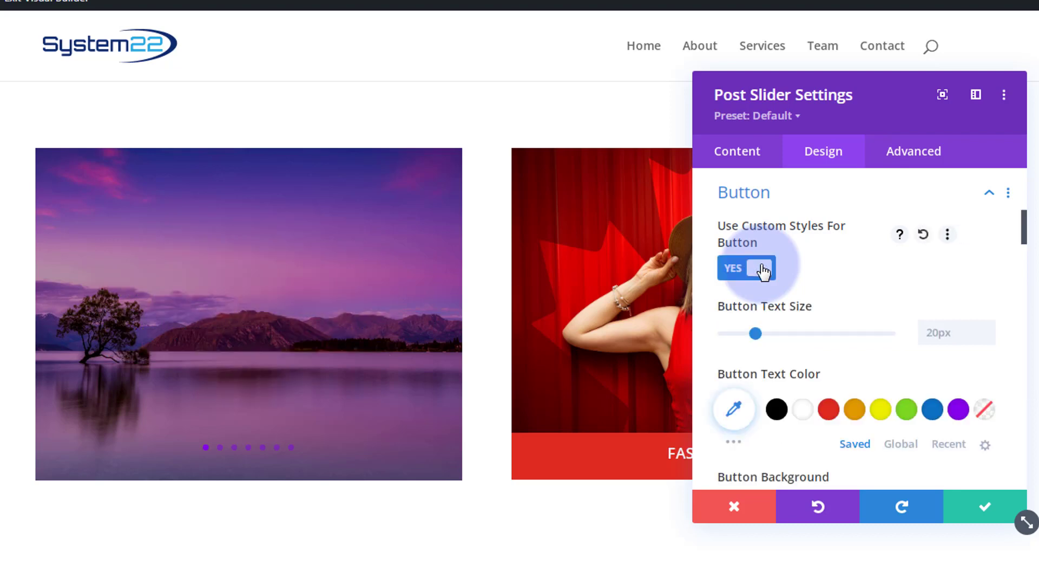
scroll(847, 314, "down", 3)
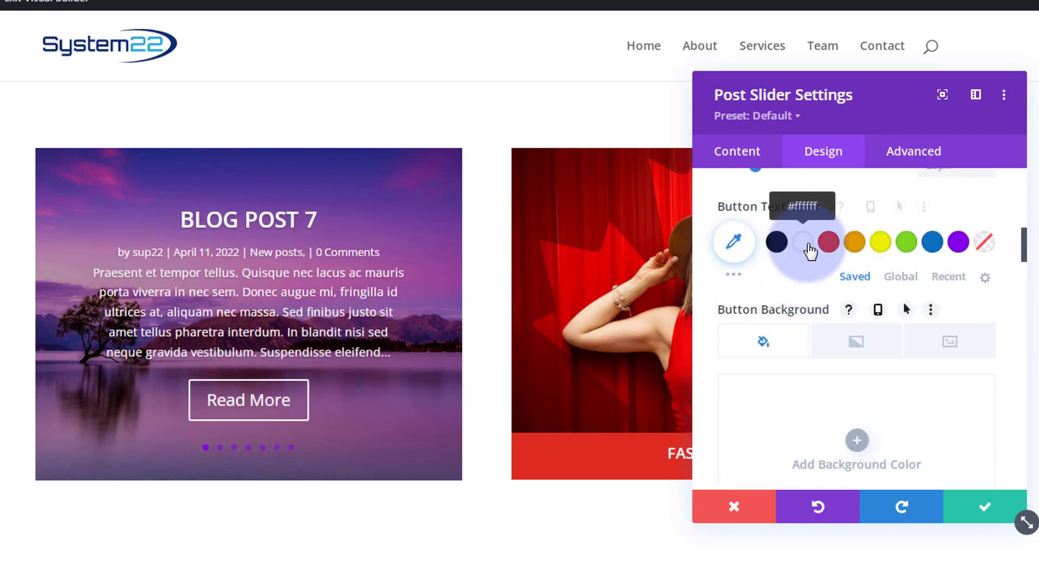
scroll(771, 344, "down", 2)
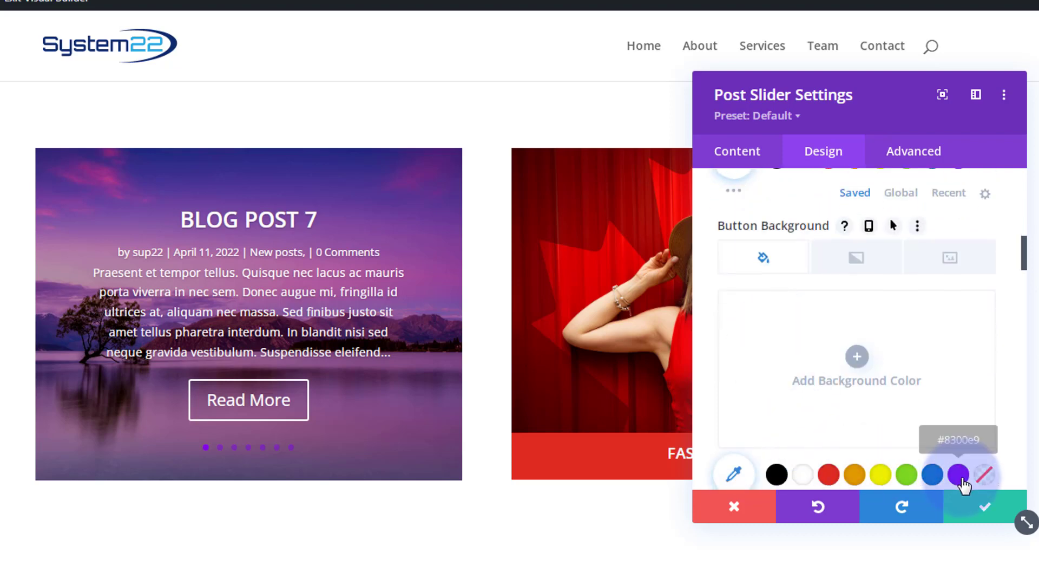
left_click(958, 475)
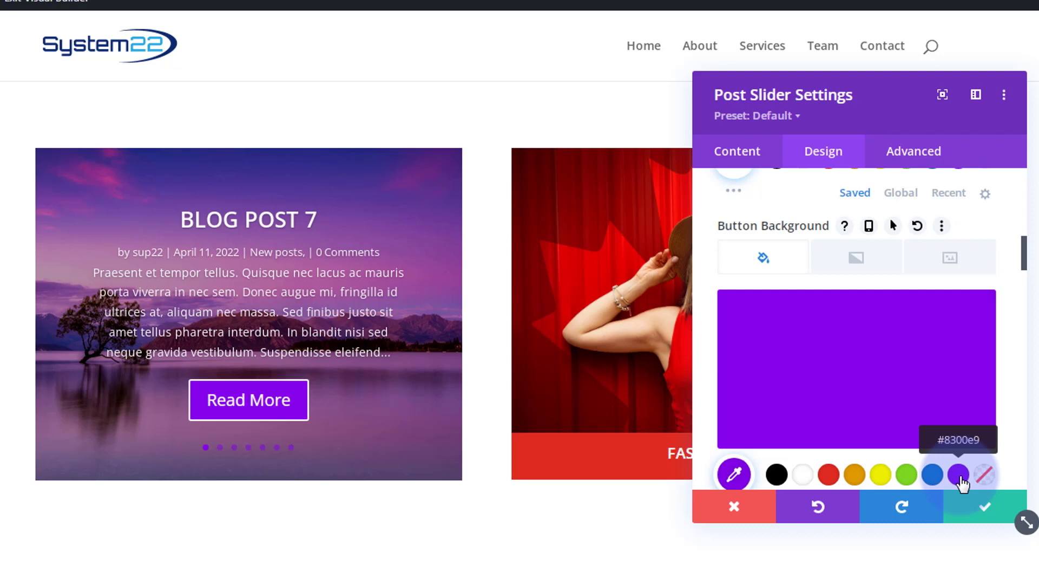
Set the Read More button's border width to 0px
scroll(812, 400, "down", 4)
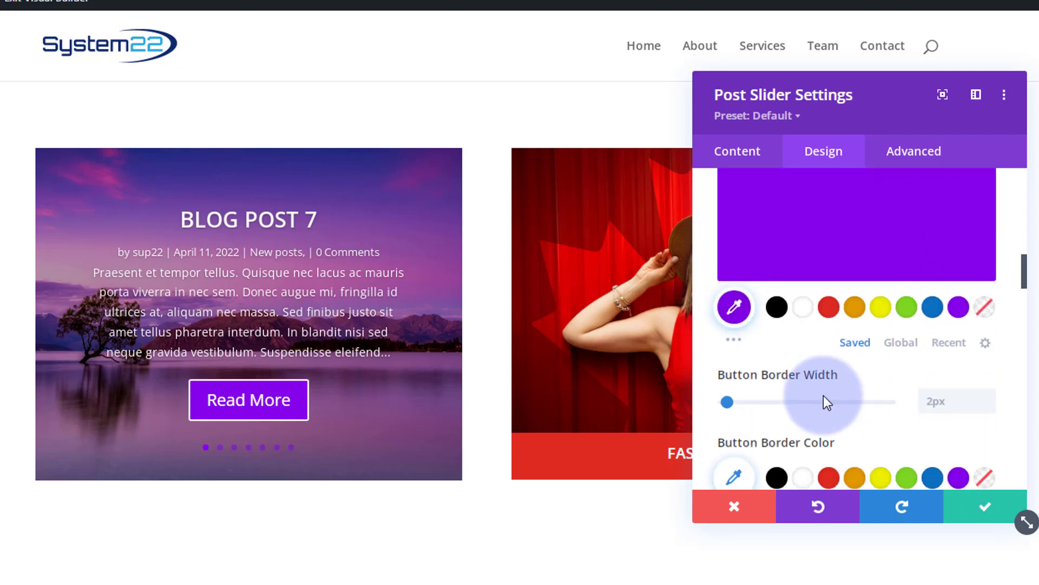
scroll(823, 395, "down", 2)
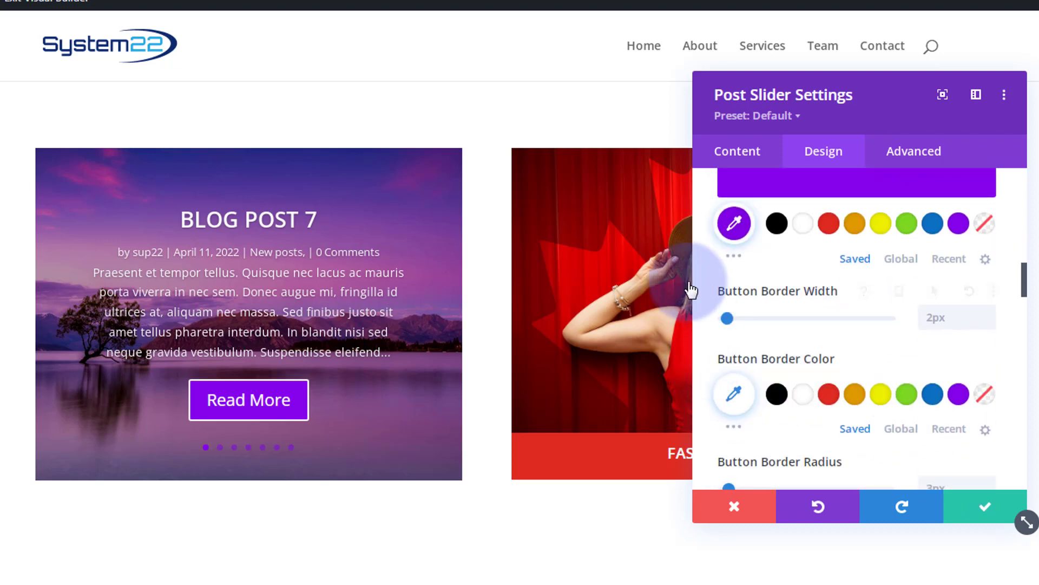
left_click(988, 325)
left_click(988, 324)
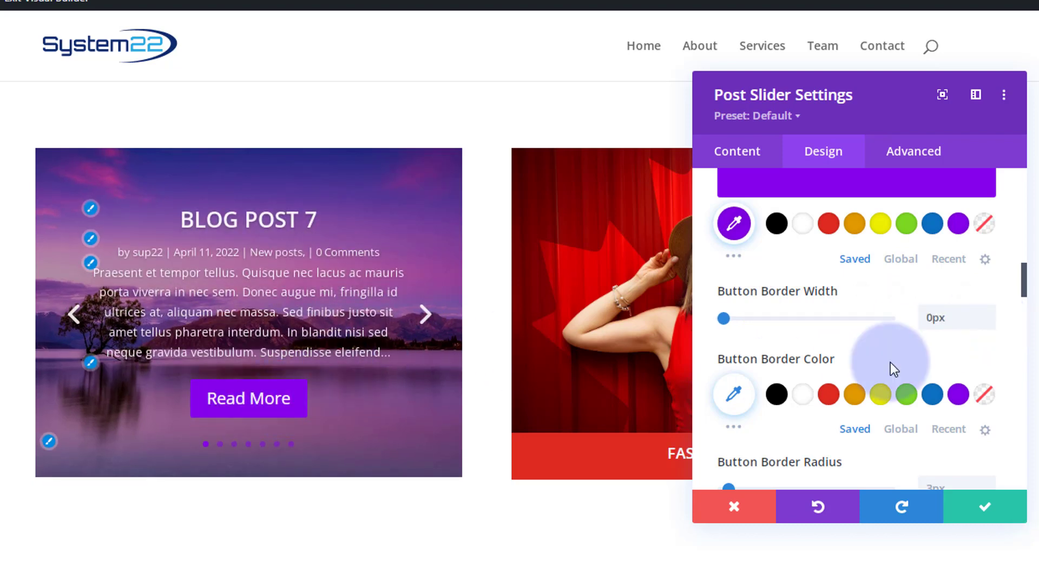
Round the Read More button's corners with a border radius of 50px
mouse_move(894, 367)
scroll(893, 364, "down", 3)
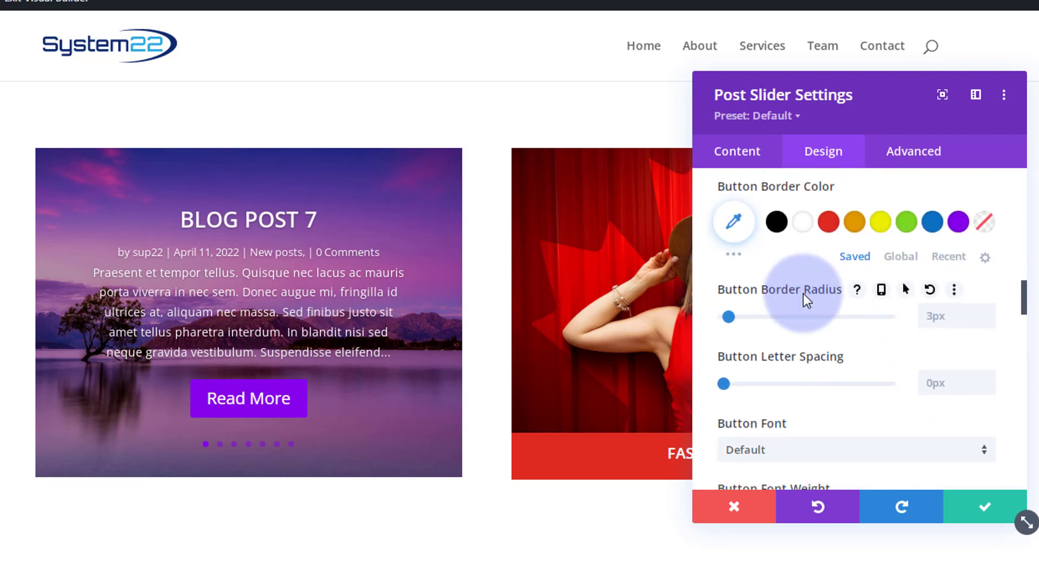
scroll(804, 295, "down", 3)
scroll(806, 292, "up", 3)
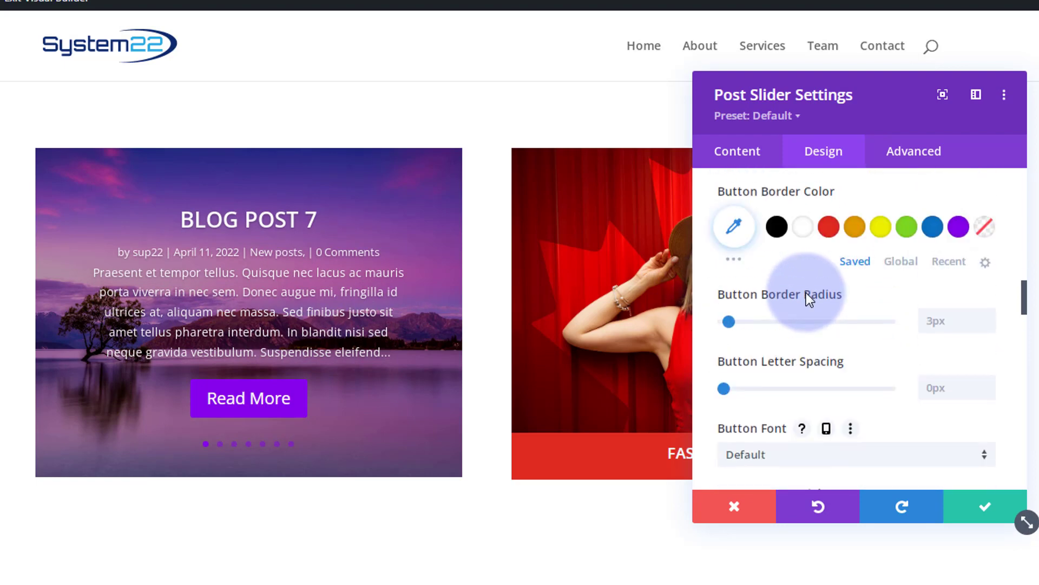
left_click(923, 320)
mouse_move(768, 202)
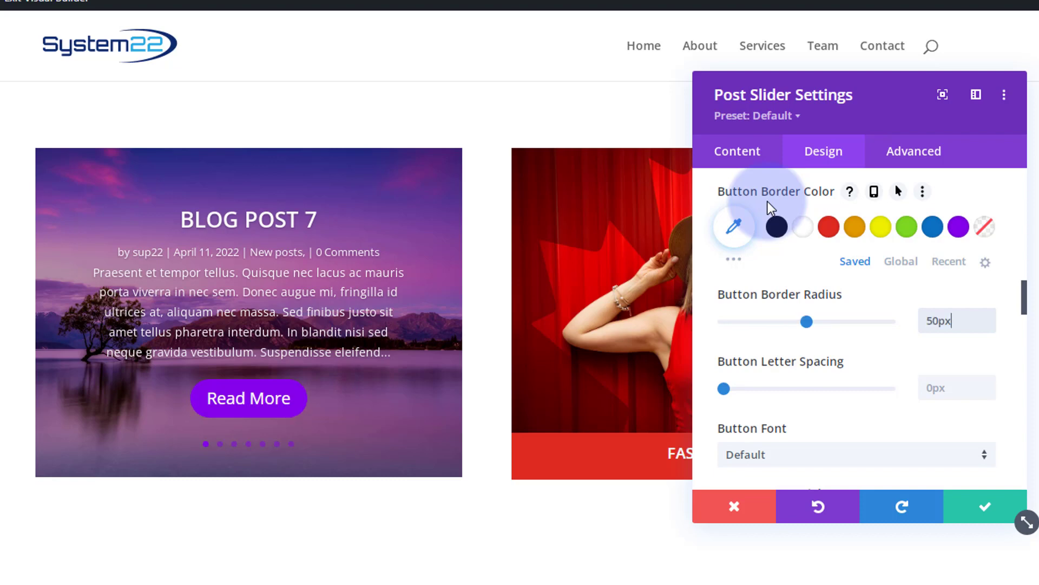
Look through the button's font and icon options and browse the available button icons in the enlarged icon picker
scroll(780, 222, "down", 2)
scroll(795, 258, "down", 3)
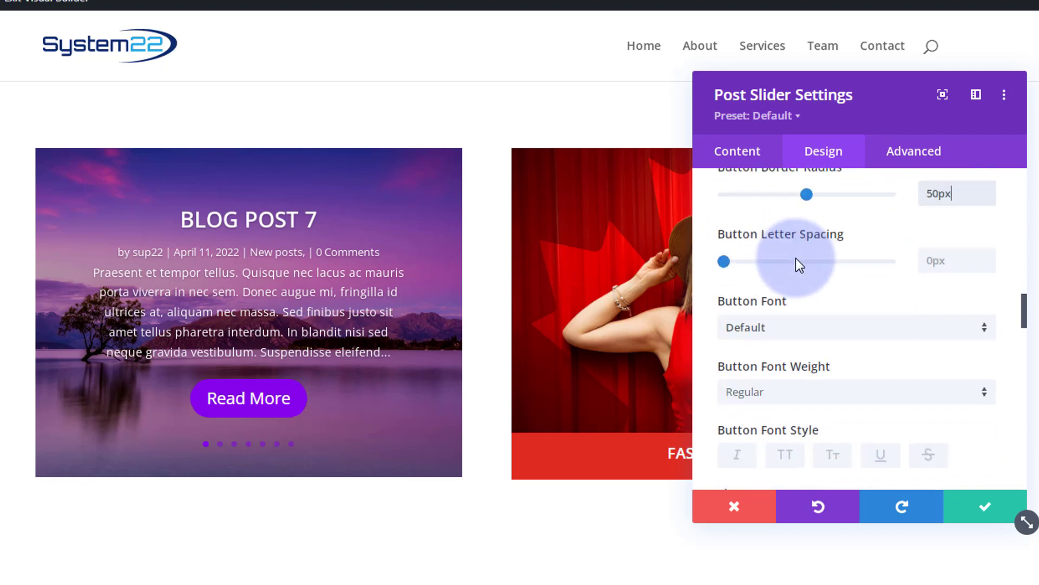
scroll(863, 369, "down", 3)
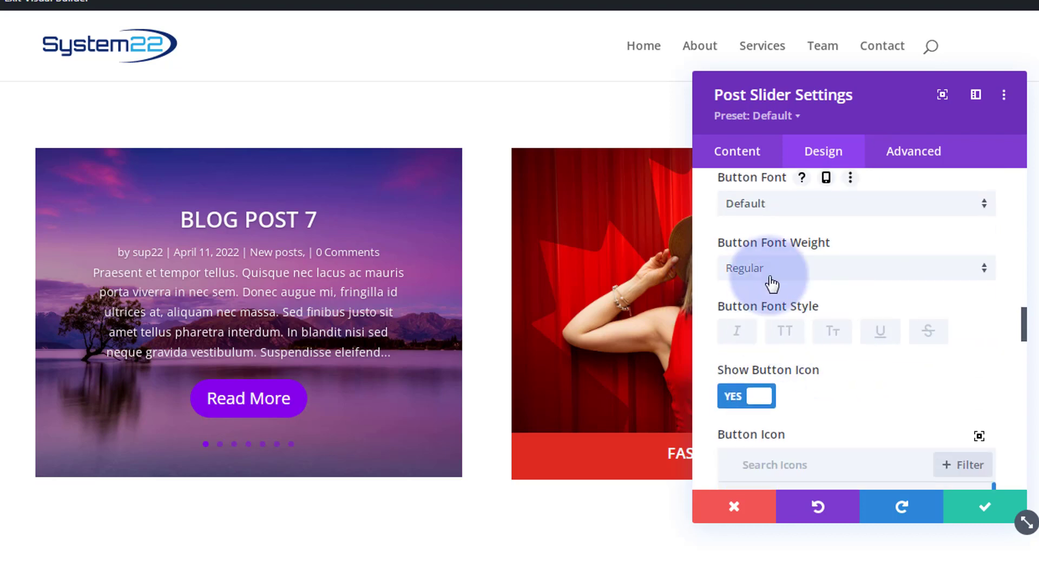
scroll(824, 375, "down", 5)
scroll(828, 379, "down", 3)
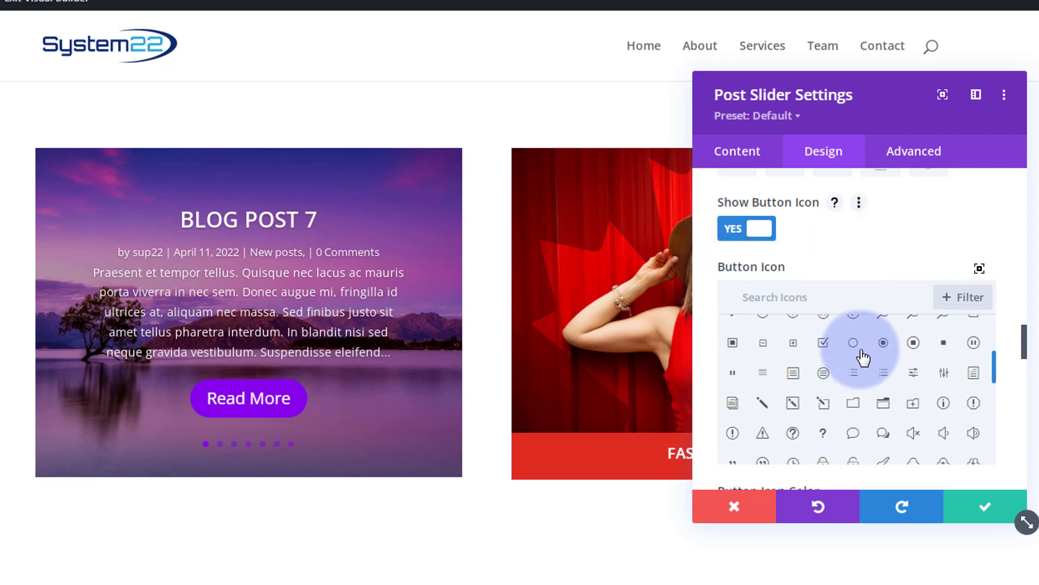
scroll(860, 388, "down", 10)
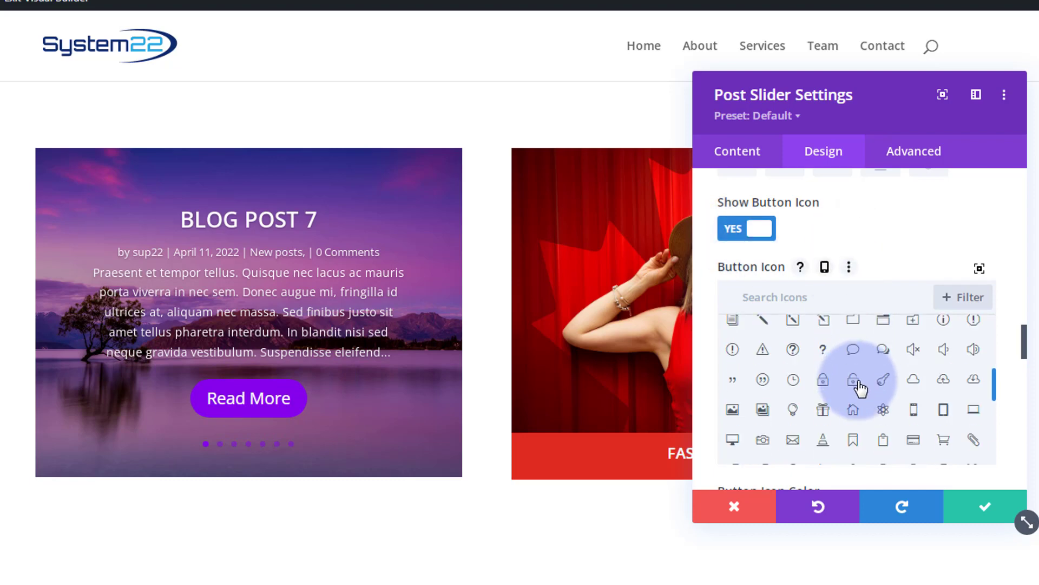
scroll(861, 388, "up", 8)
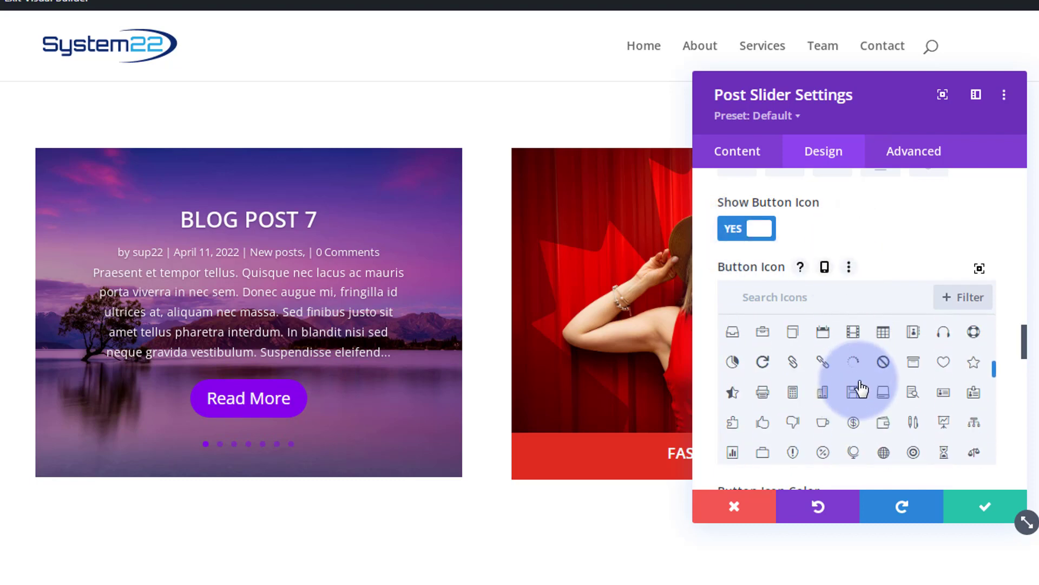
scroll(862, 388, "up", 5)
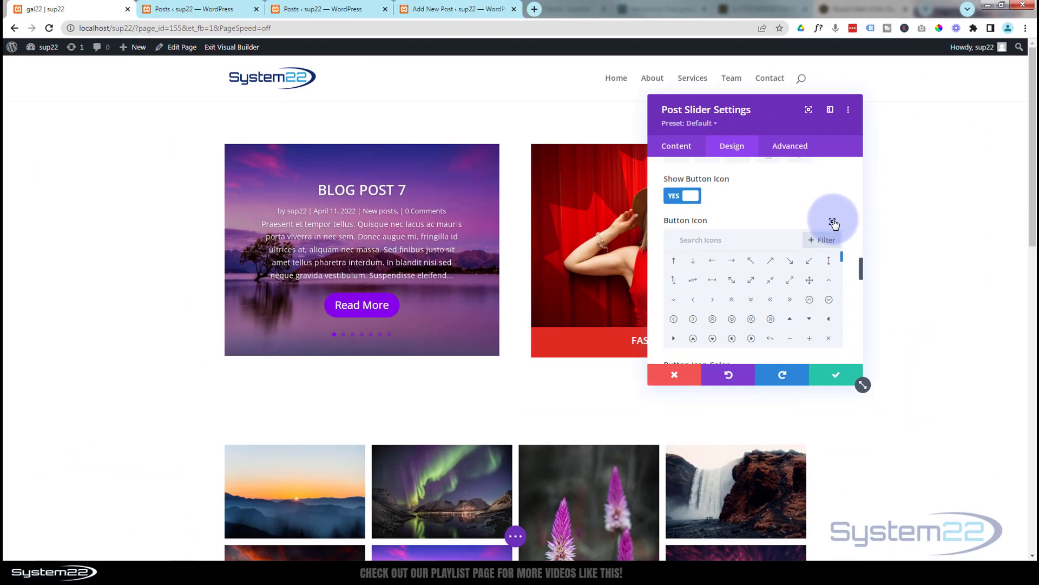
left_click(833, 223)
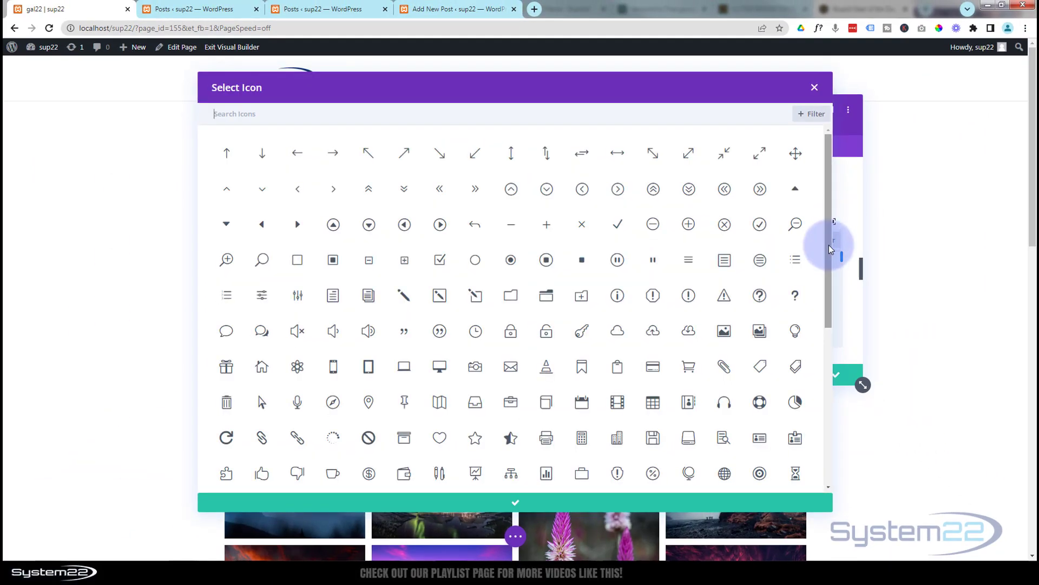
mouse_move(830, 248)
left_mouse_down()
mouse_move(817, 457)
mouse_move(819, 266)
left_mouse_up()
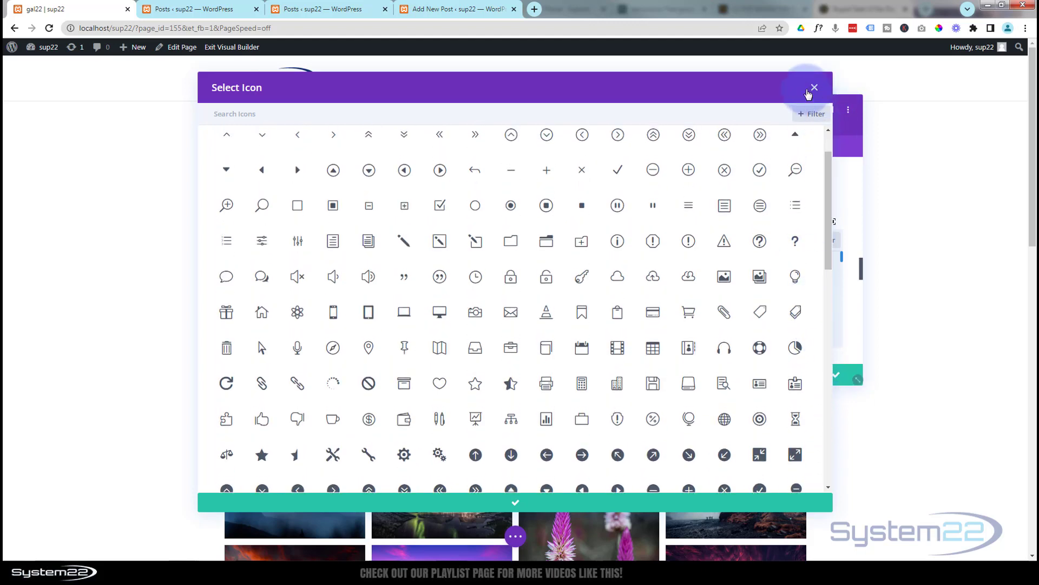
Close the enlarged icon picker and search the button icons for "arrow"
left_click(815, 89)
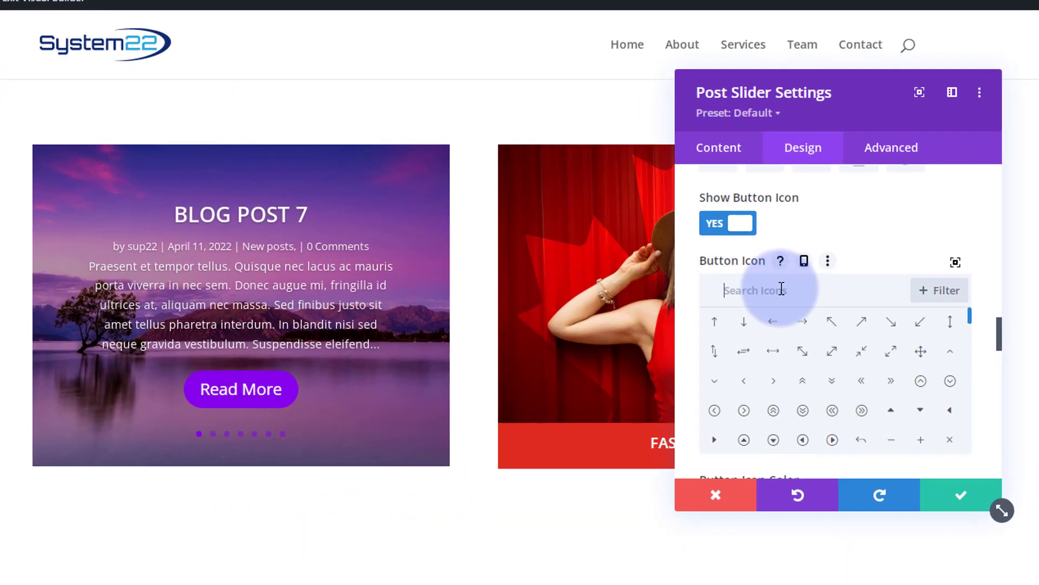
type("arrow")
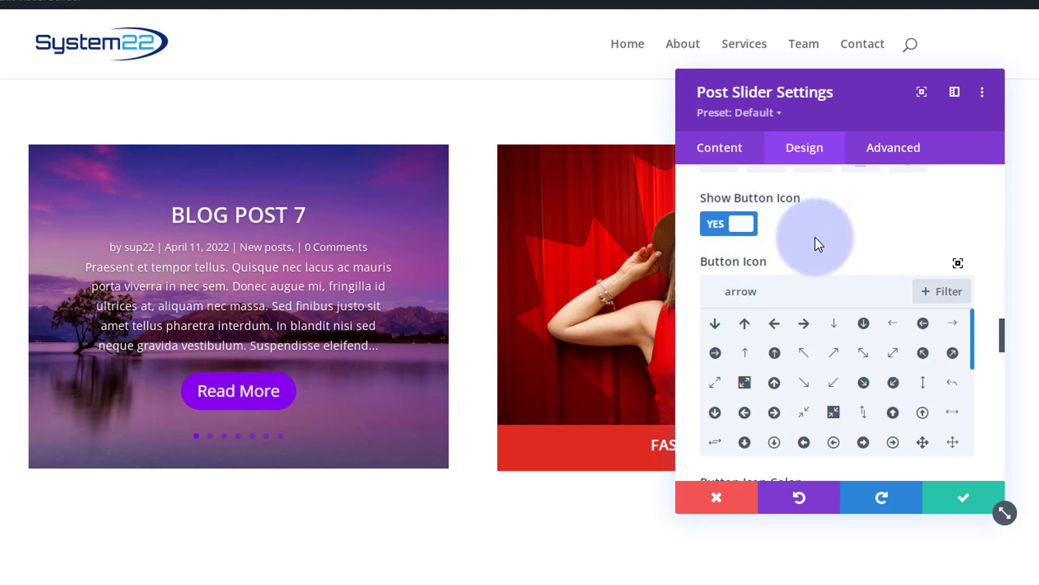
Try showing the Read More button's icon permanently, and switch back to showing it only on hover
scroll(815, 237, "down", 5)
scroll(814, 271, "down", 2)
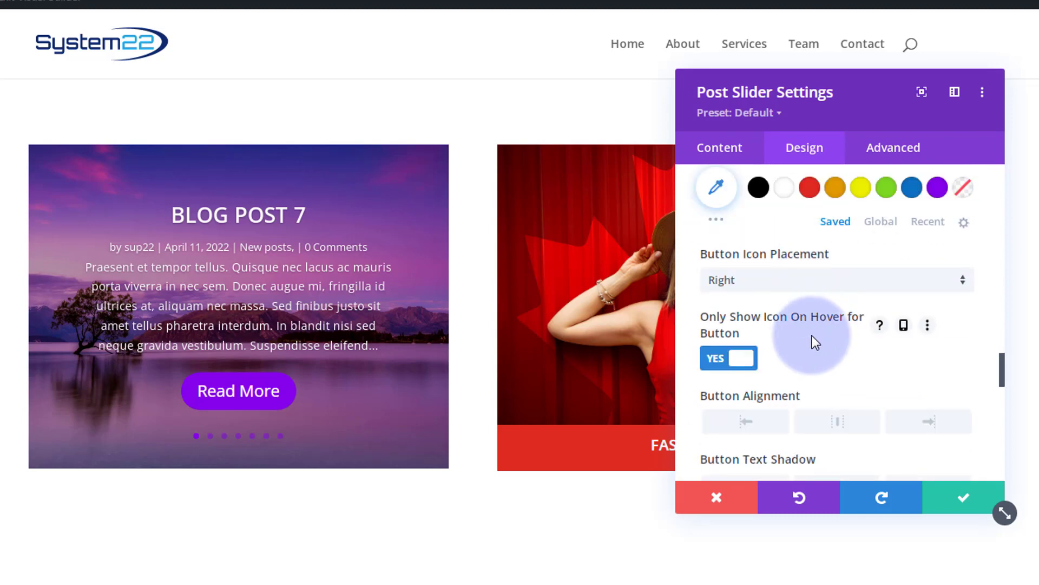
left_click(715, 367)
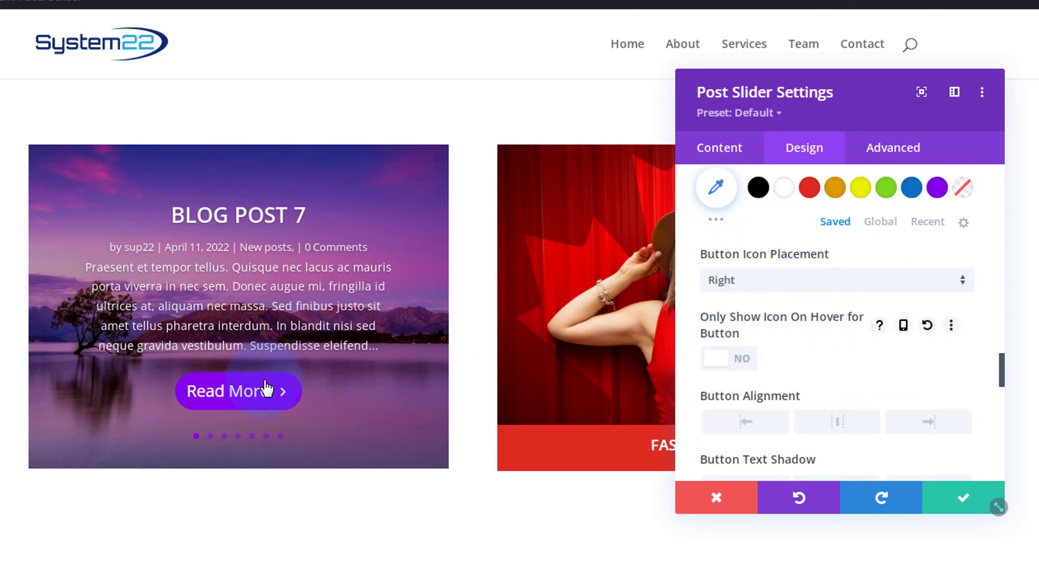
left_click(739, 367)
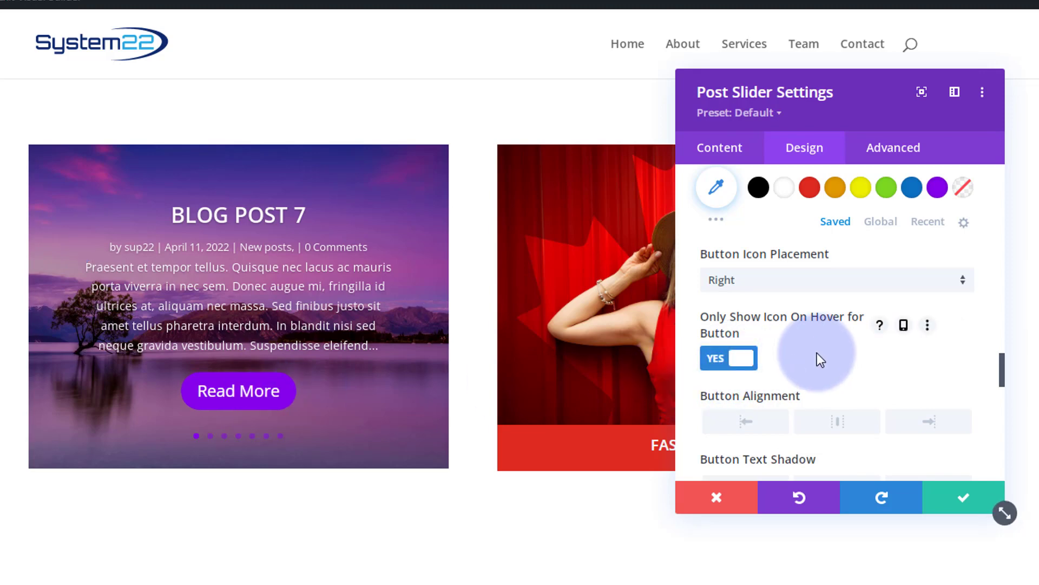
Centre the Read More button's alignment and give its text the first text shadow preset
scroll(818, 351, "down", 2)
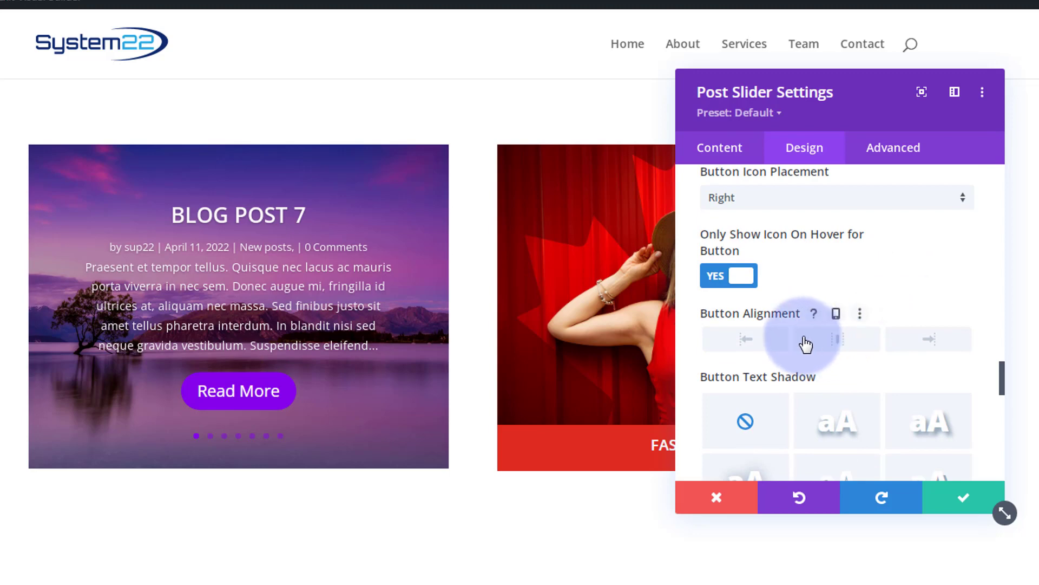
left_click(805, 344)
scroll(812, 319, "down", 2)
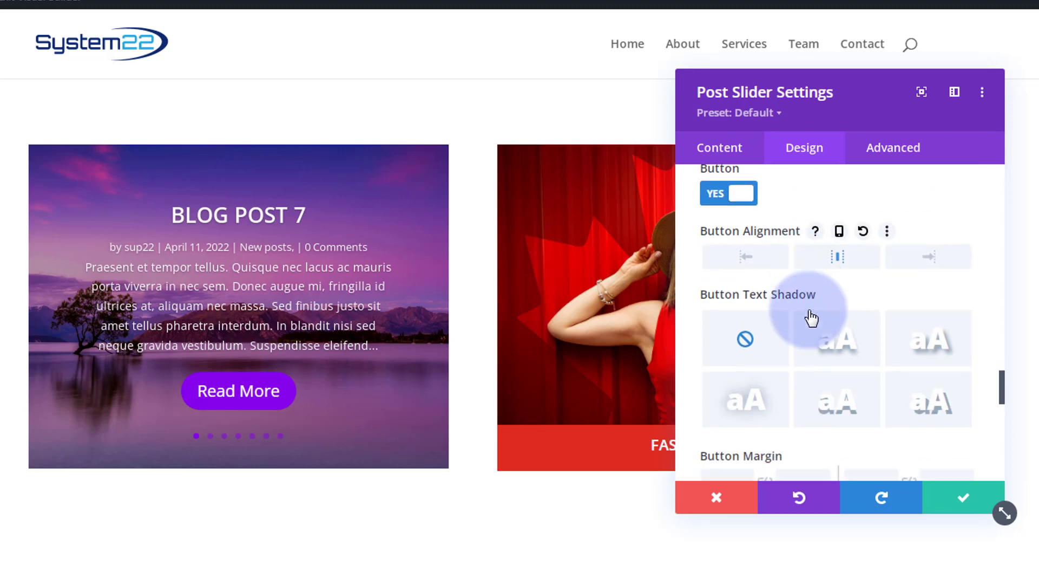
left_click(846, 350)
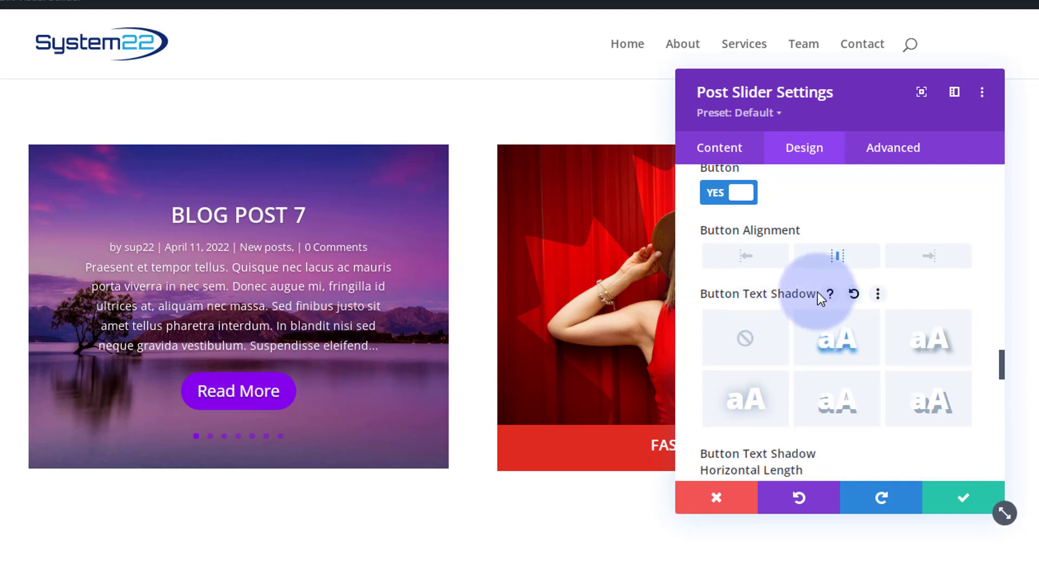
Apply the soft bottom-edge box shadow preset to the Read More button
scroll(818, 291, "down", 3)
scroll(817, 291, "down", 10)
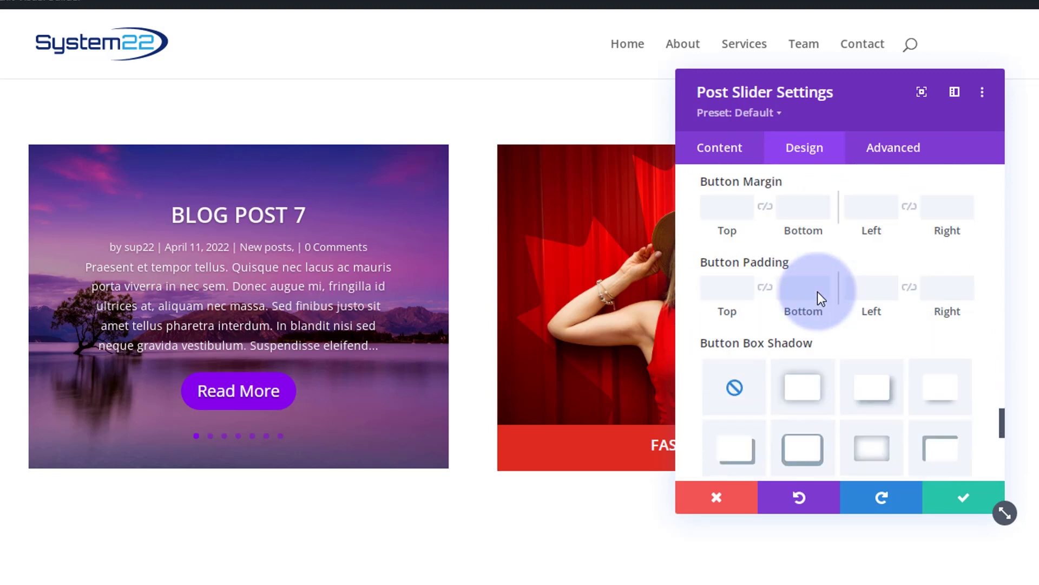
scroll(817, 292, "down", 3)
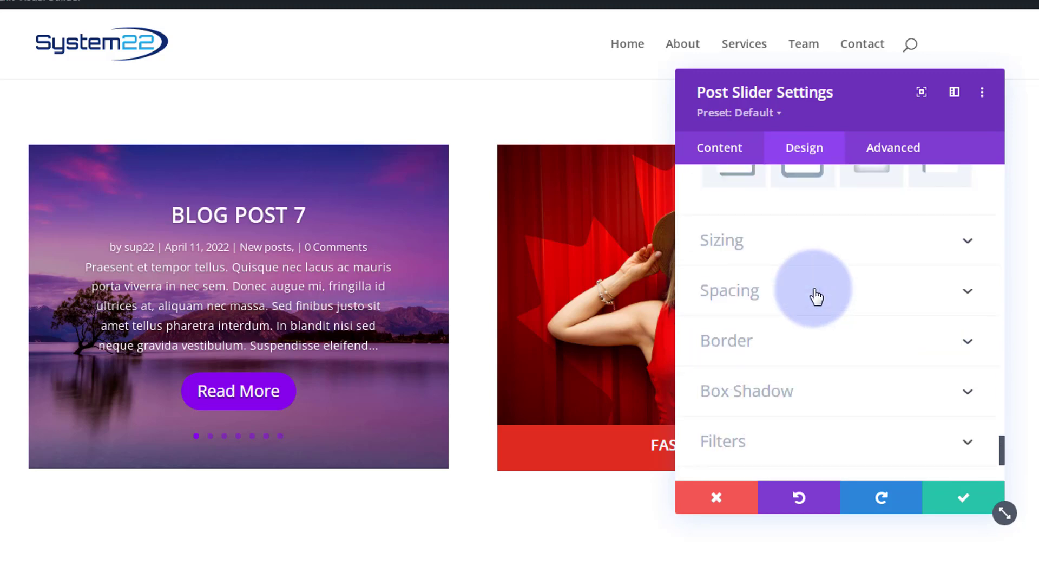
scroll(817, 292, "up", 3)
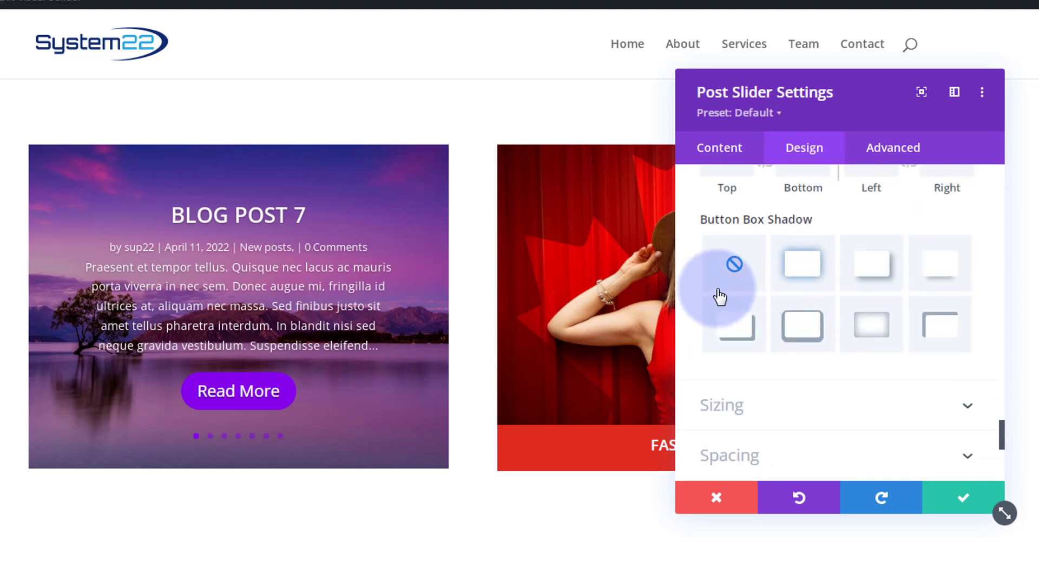
left_click(947, 280)
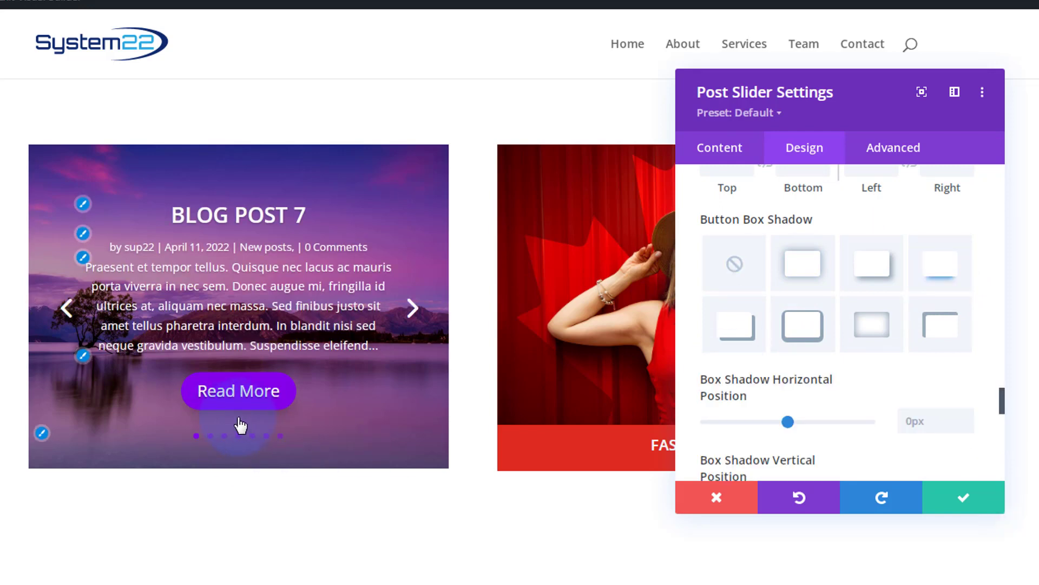
Try narrowing the whole post slider to a width of 51% in its sizing options
scroll(819, 386, "down", 5)
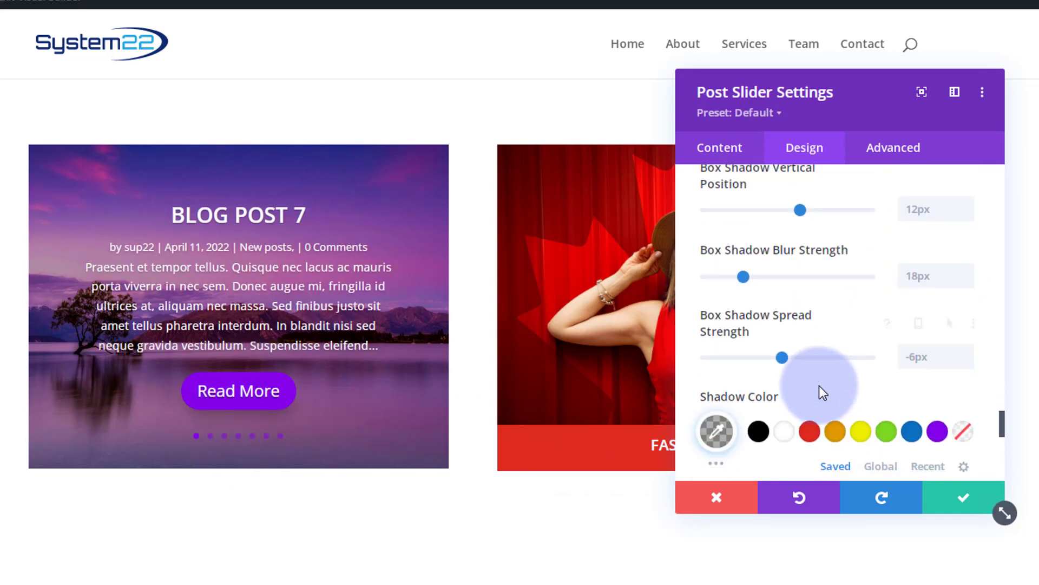
scroll(820, 385, "down", 5)
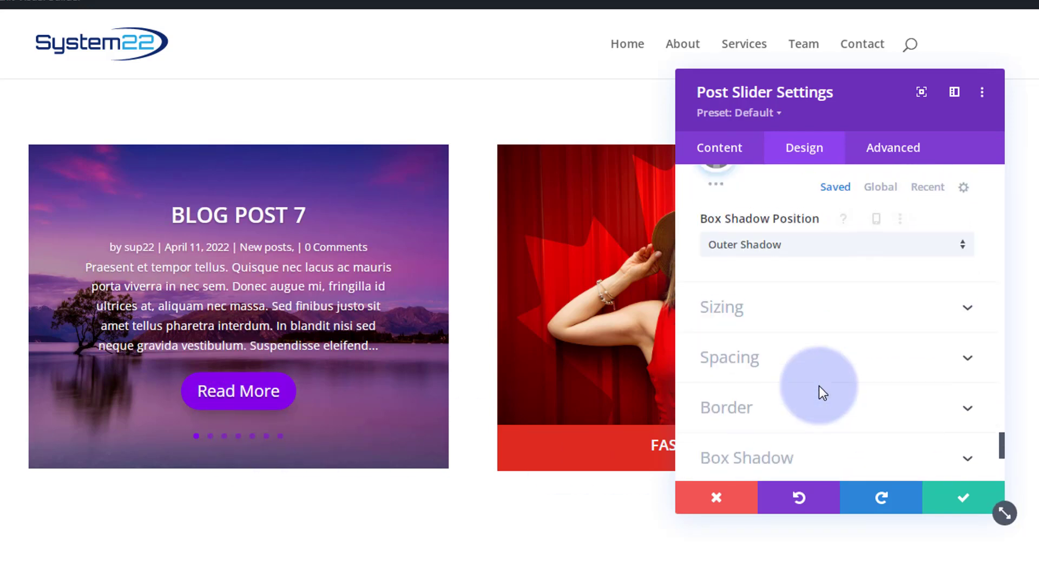
left_click(829, 314)
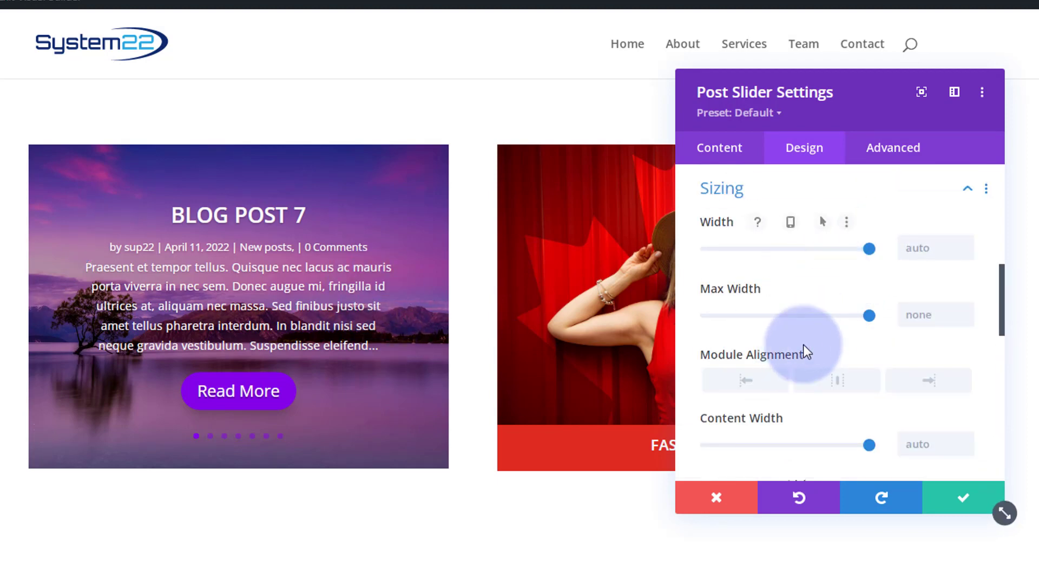
left_click(862, 247)
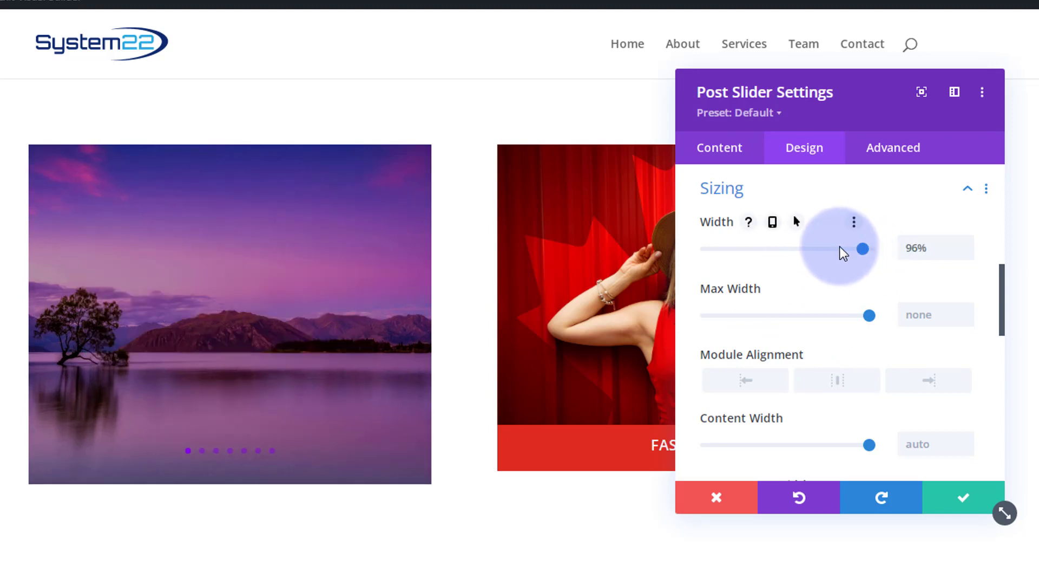
left_click_drag(840, 247, 790, 246)
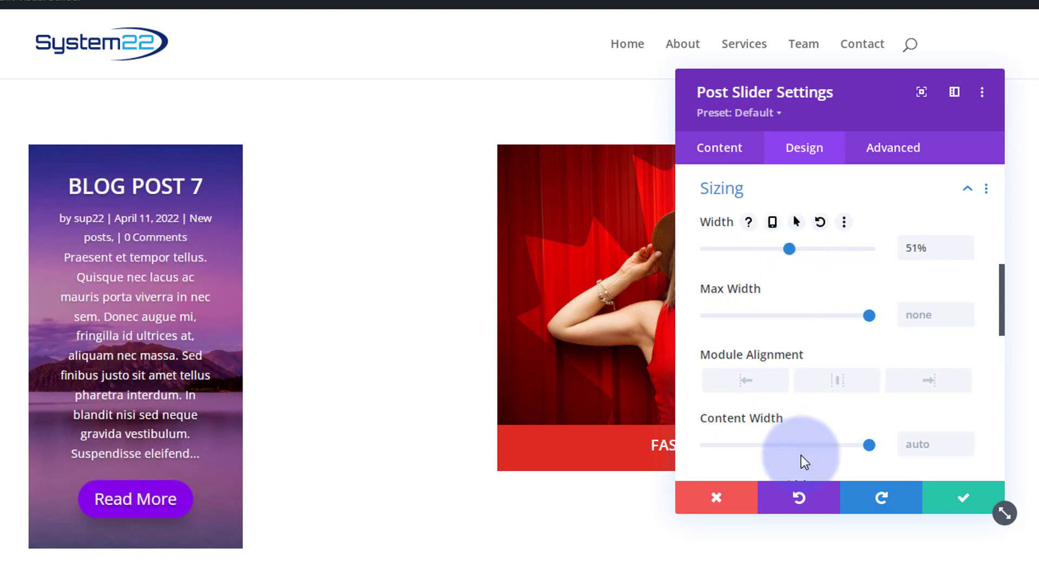
Centre the slider module's alignment and reset its width to the default auto value
left_click(837, 381)
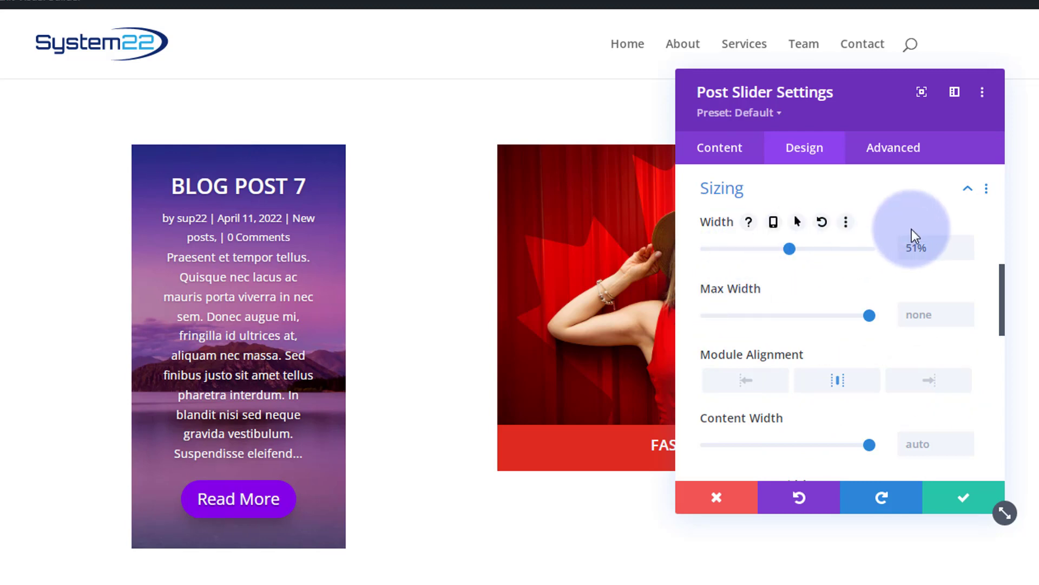
left_click_drag(944, 245, 873, 249)
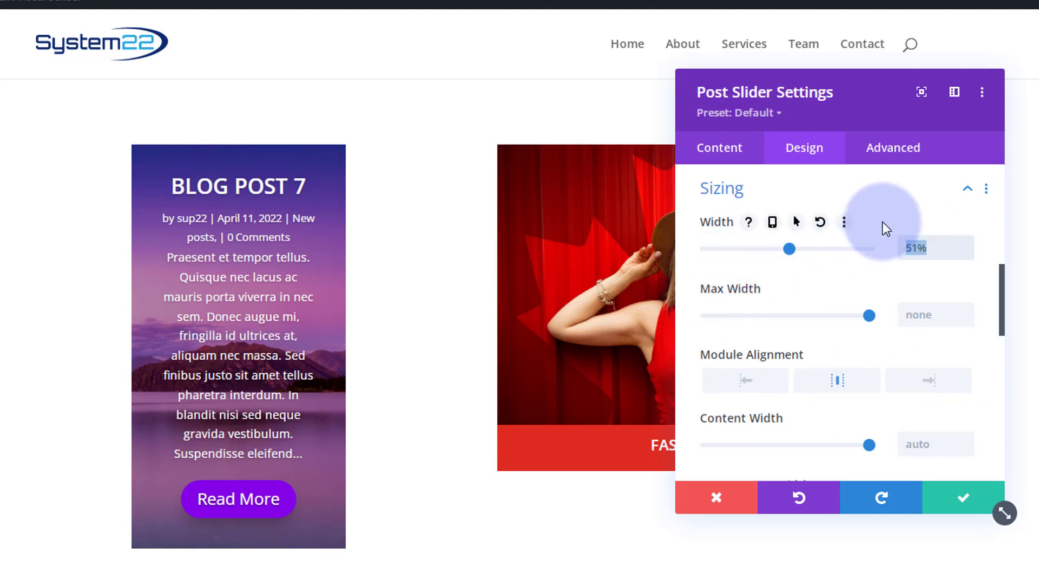
key("BackSpace")
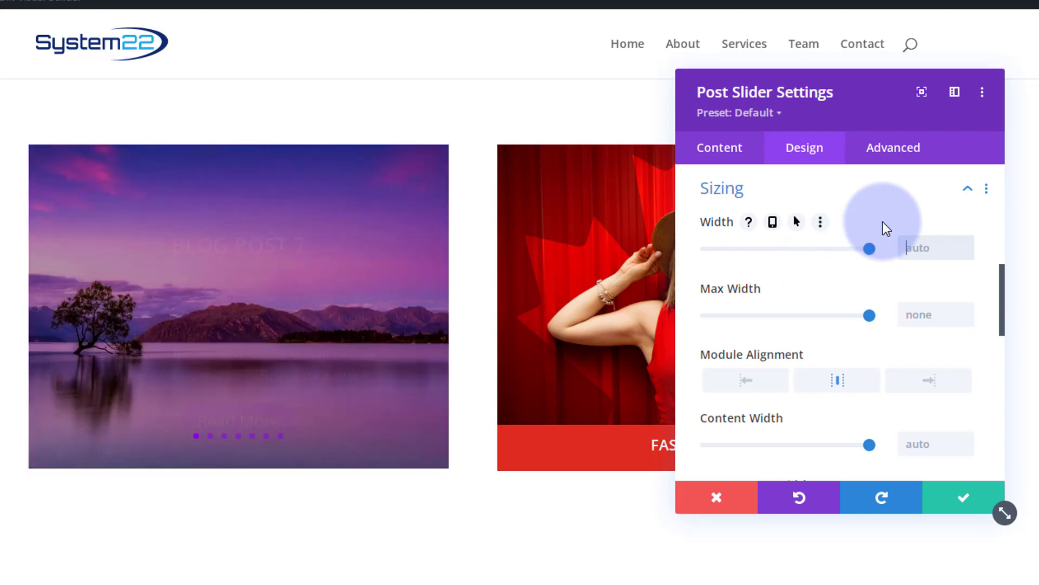
Look through the slider's remaining sizing options, its margin and padding settings, and its border options
scroll(827, 289, "down", 1)
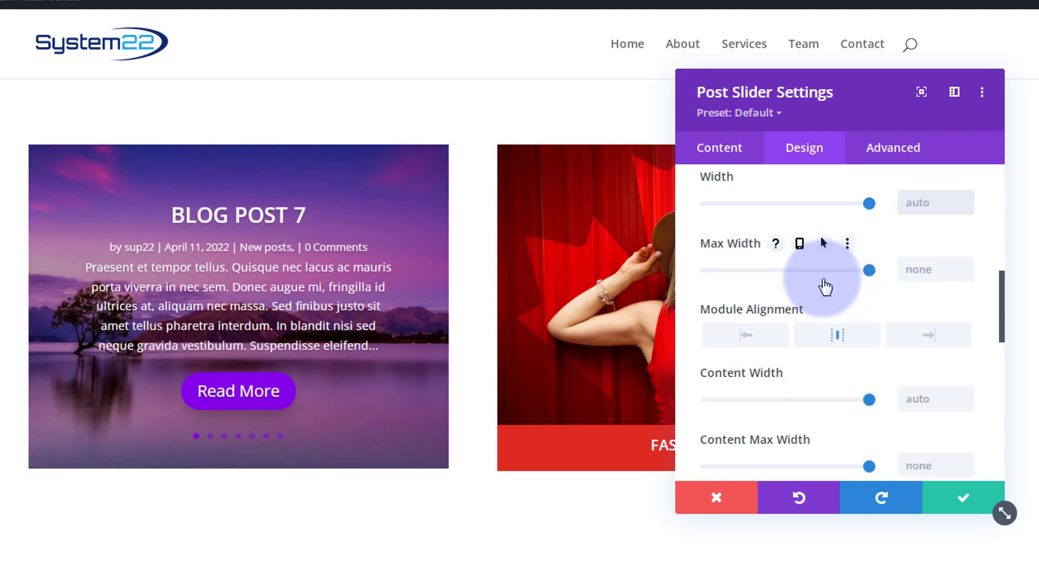
scroll(824, 282, "down", 10)
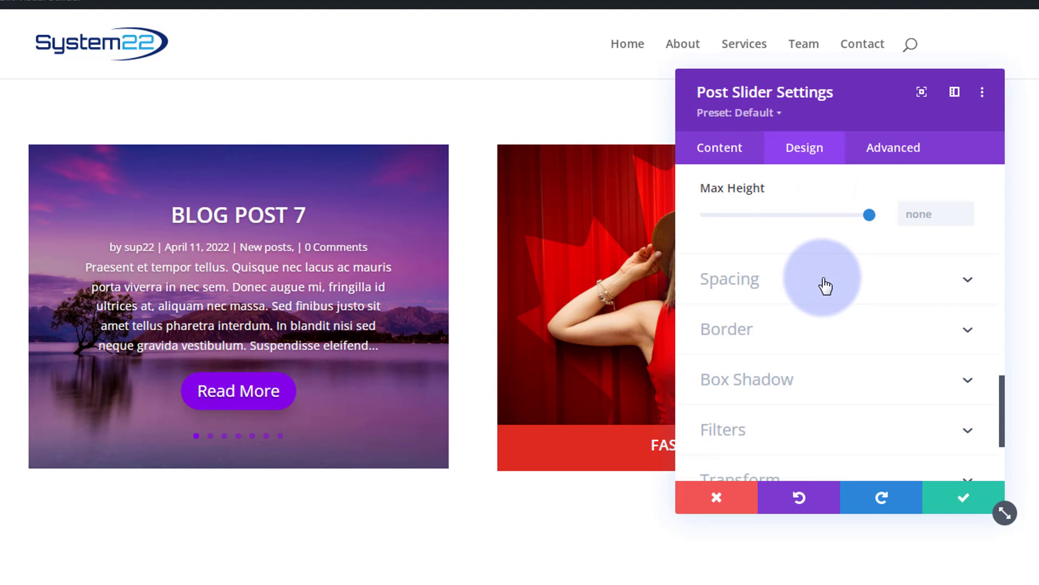
left_click(820, 283)
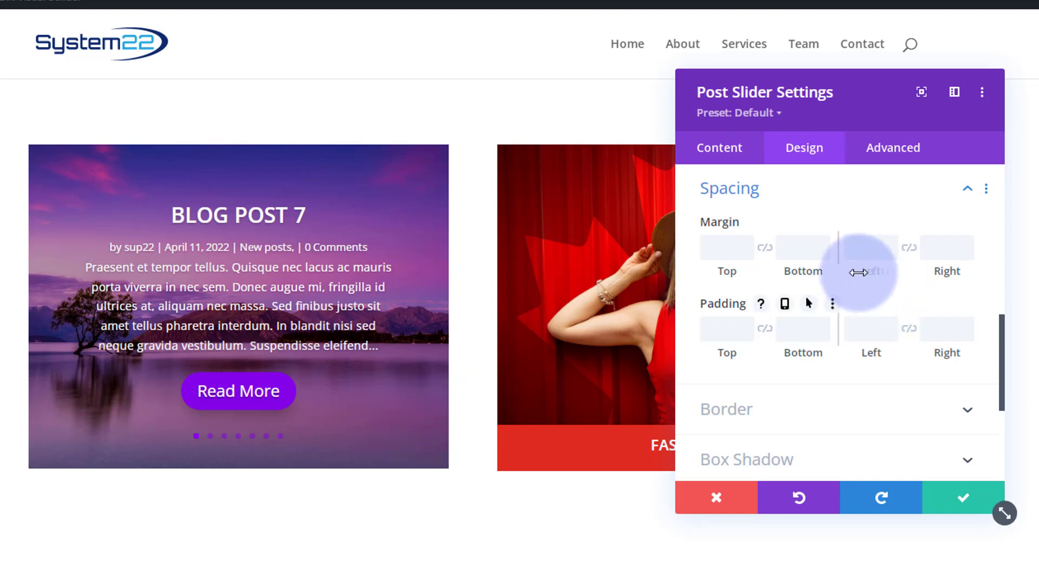
scroll(859, 268, "down", 3)
left_click(780, 265)
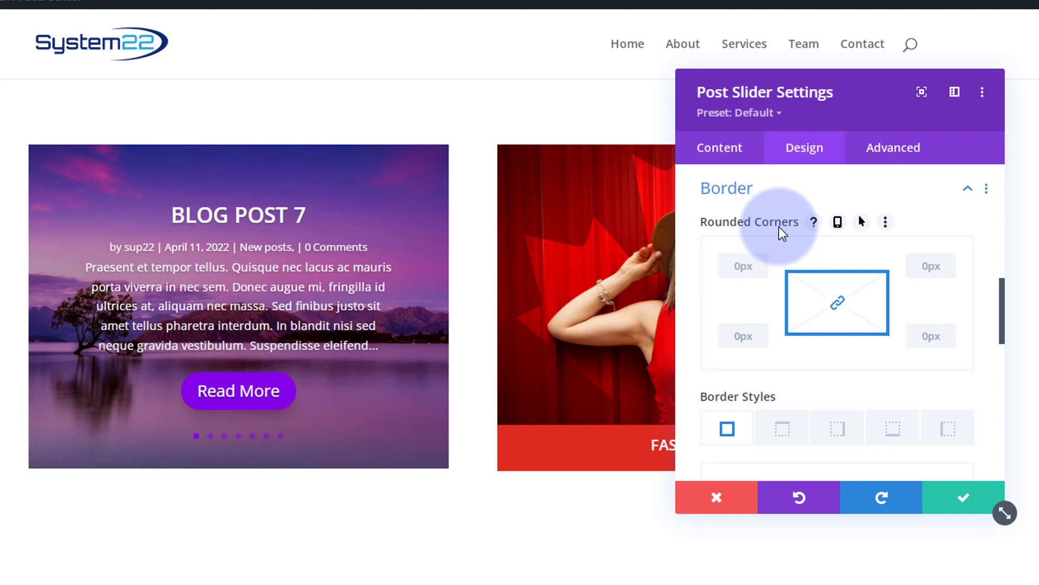
scroll(861, 242, "down", 3)
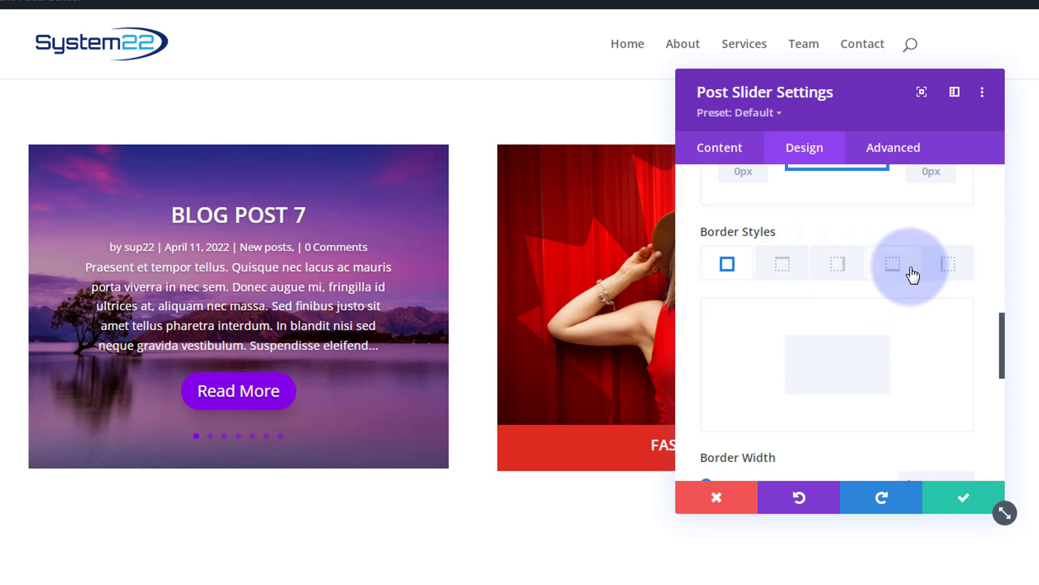
Apply the soft bottom-edge box shadow preset to the whole post slider
scroll(913, 275, "down", 7)
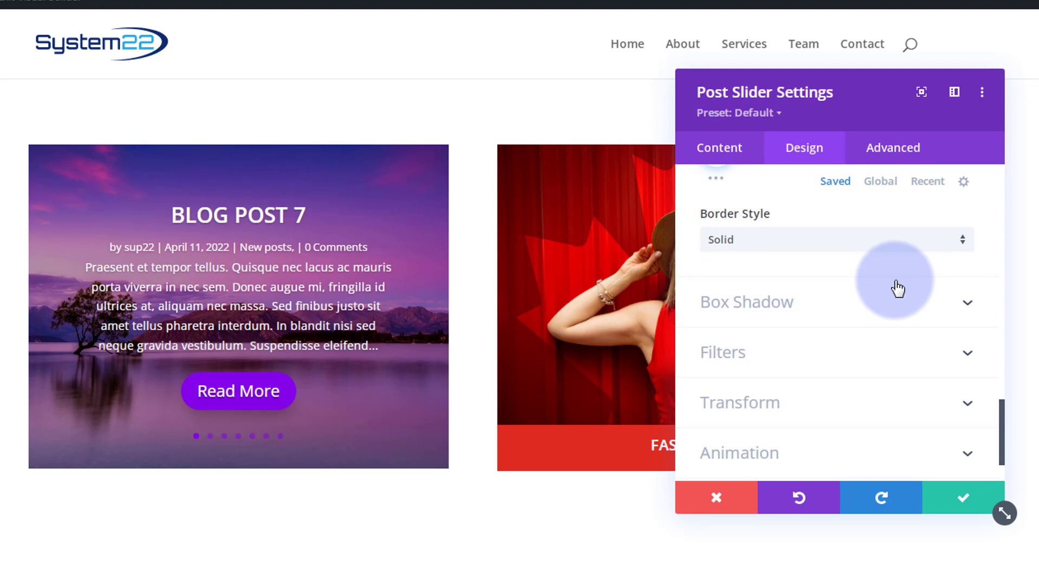
left_click(898, 289)
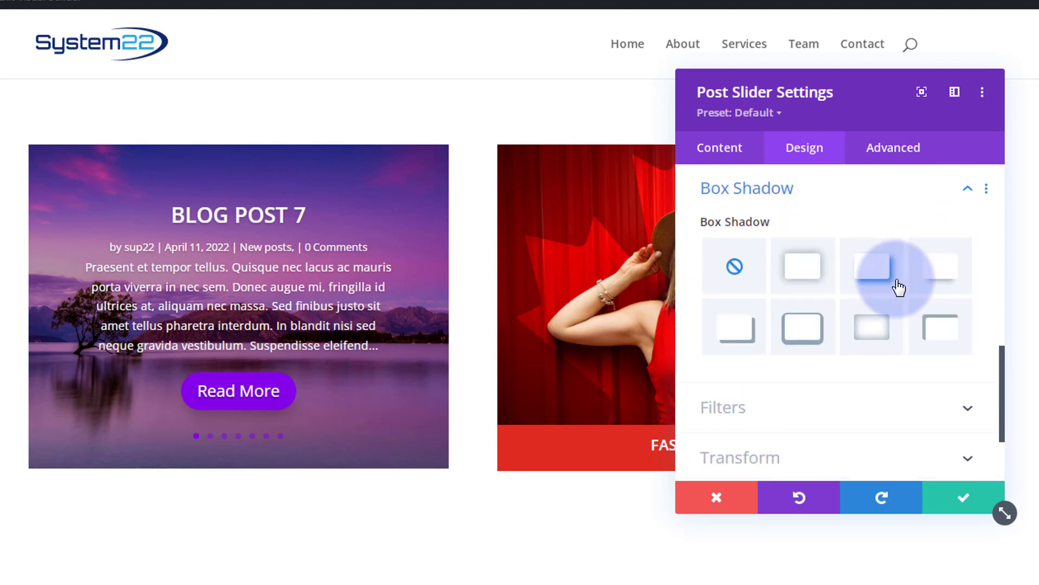
left_click(941, 274)
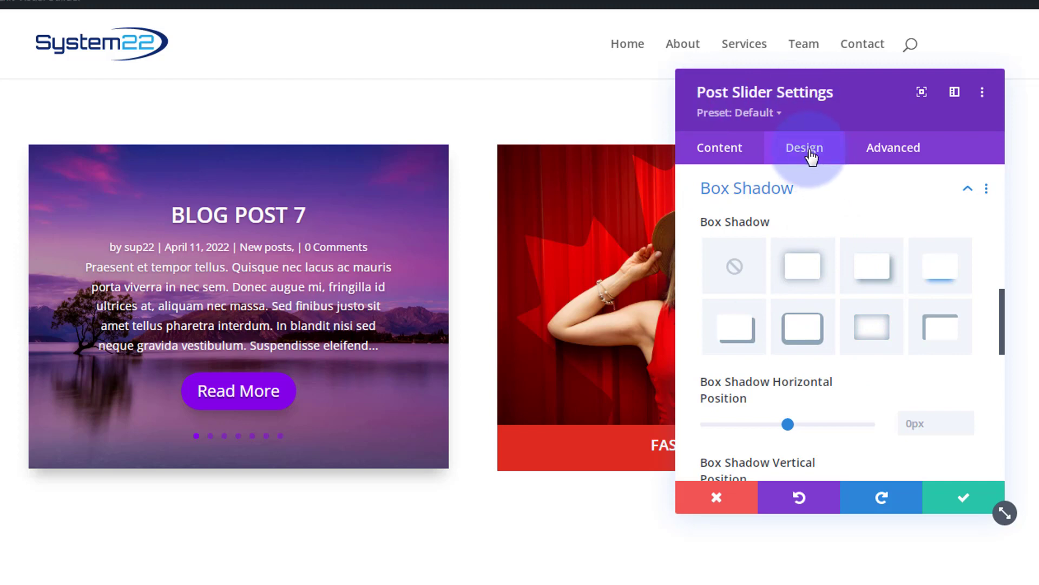
Enable the slider's automatic animation with a speed of 5000 ms, and save the module settings
scroll(857, 341, "down", 10)
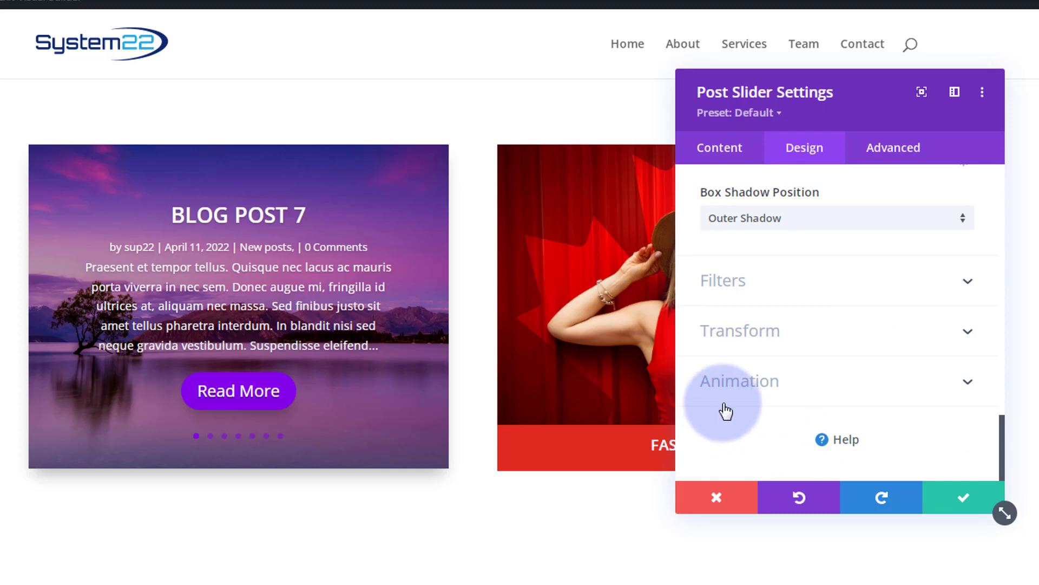
left_click(818, 381)
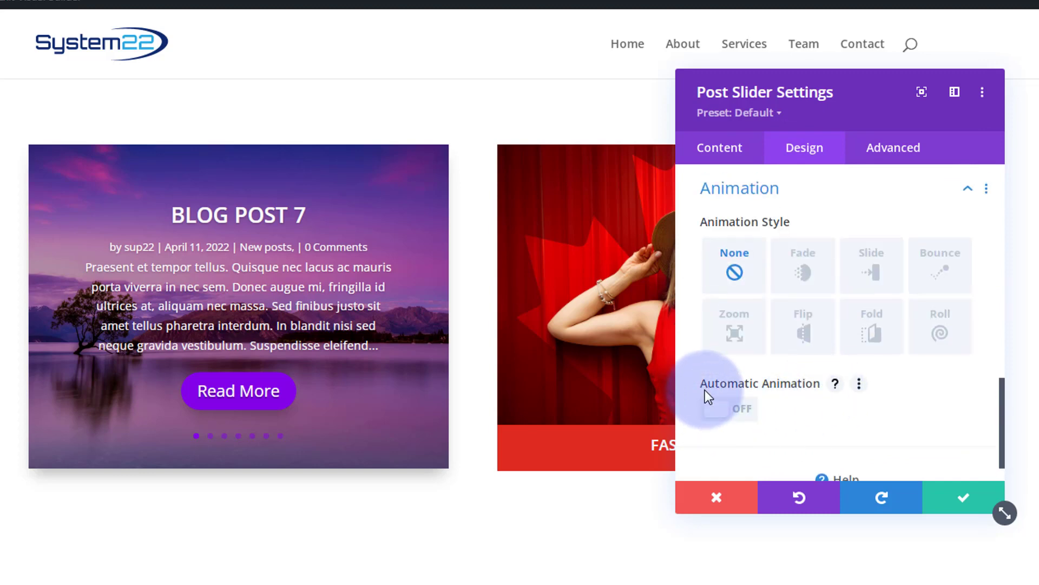
left_click(730, 412)
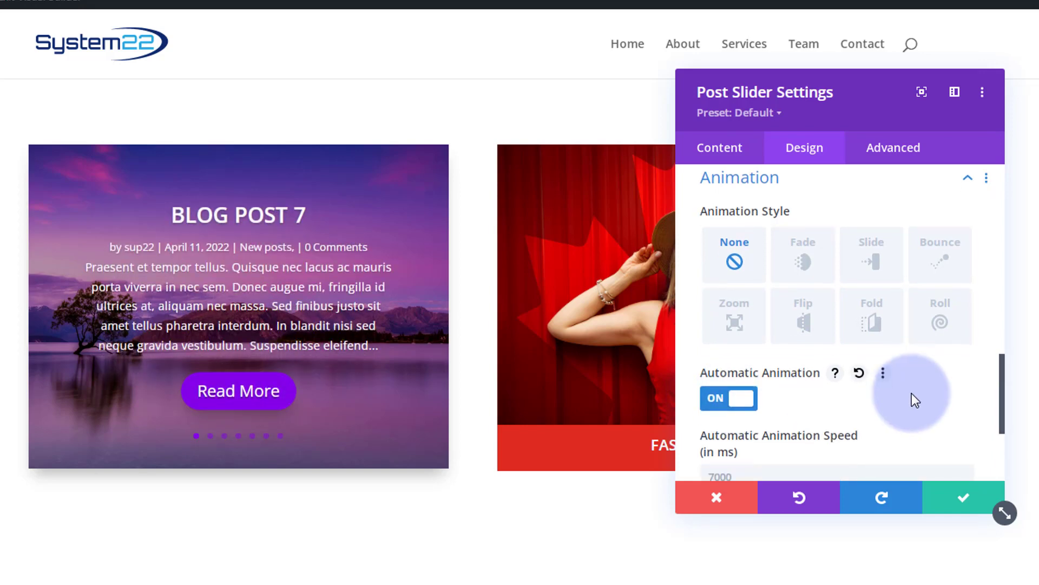
scroll(911, 393, "down", 3)
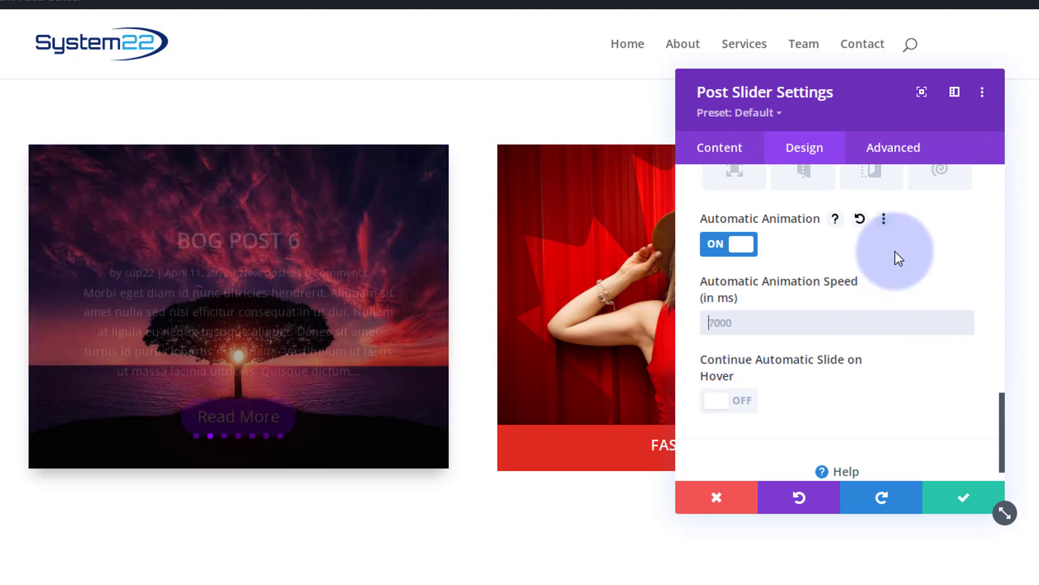
type("5000")
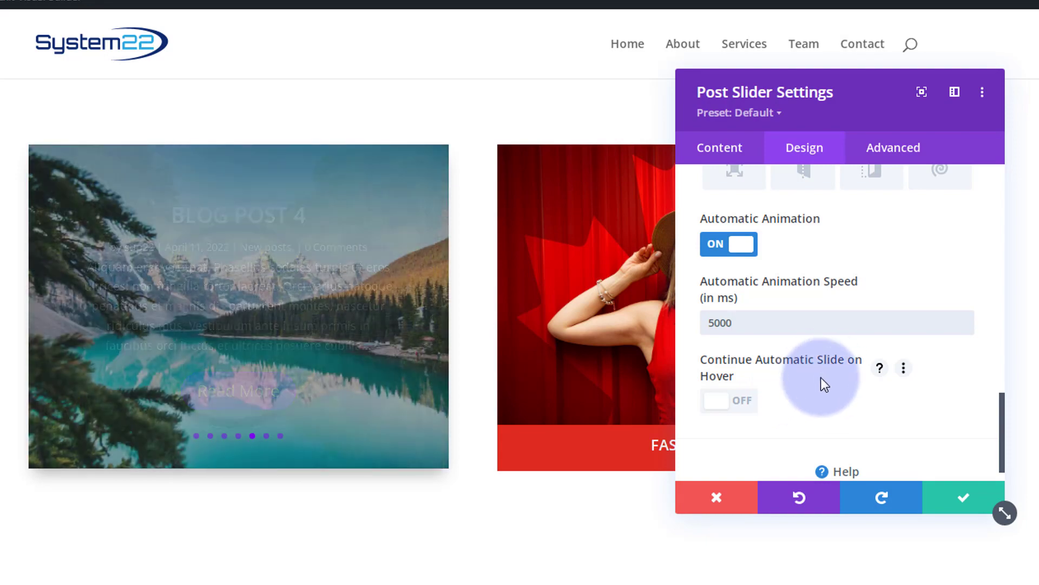
left_click(969, 500)
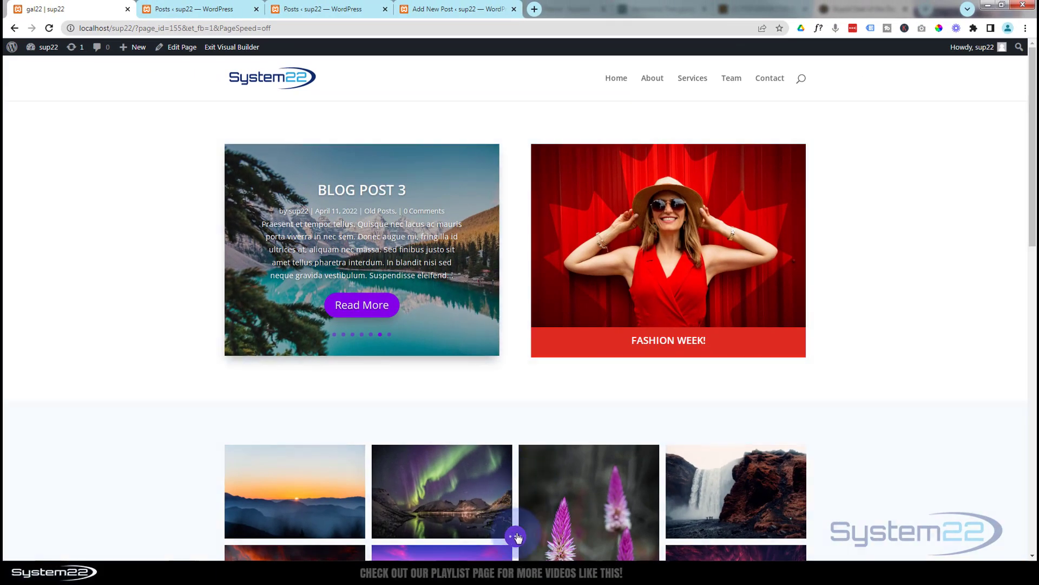
Bring up the page's builder and publishing options, and exit the Visual Builder
left_click(515, 536)
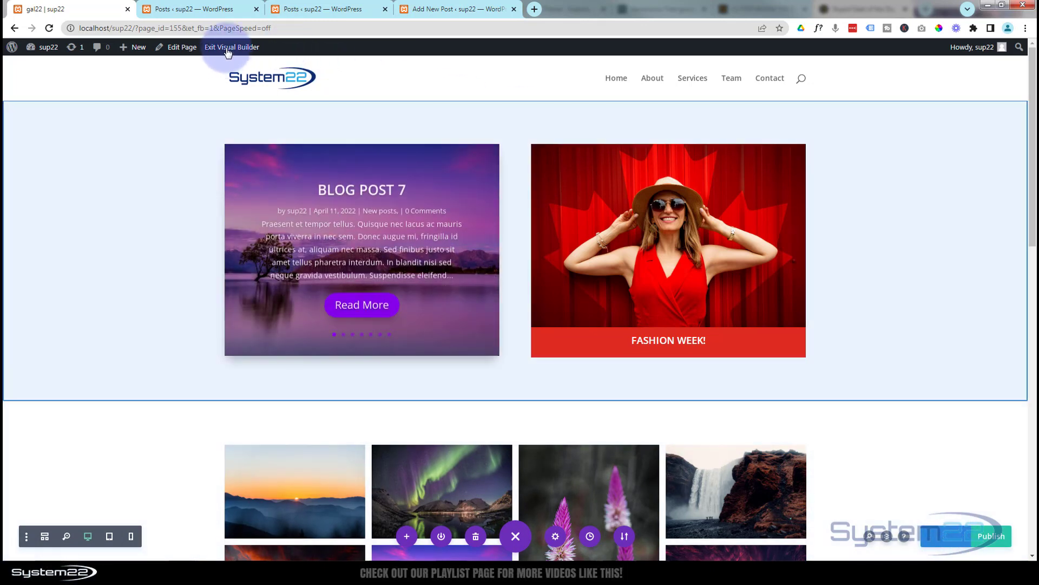
left_click(228, 48)
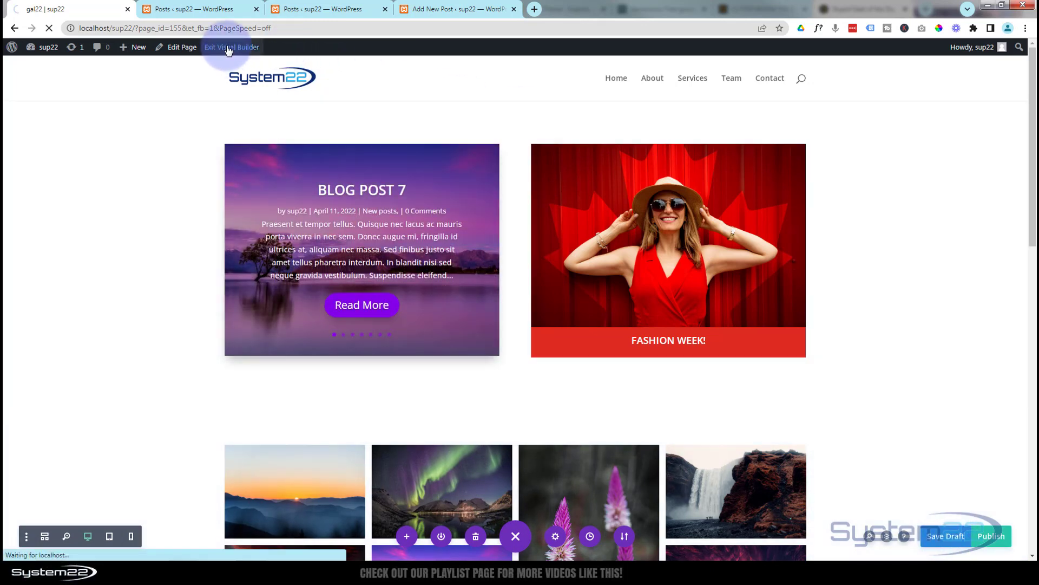